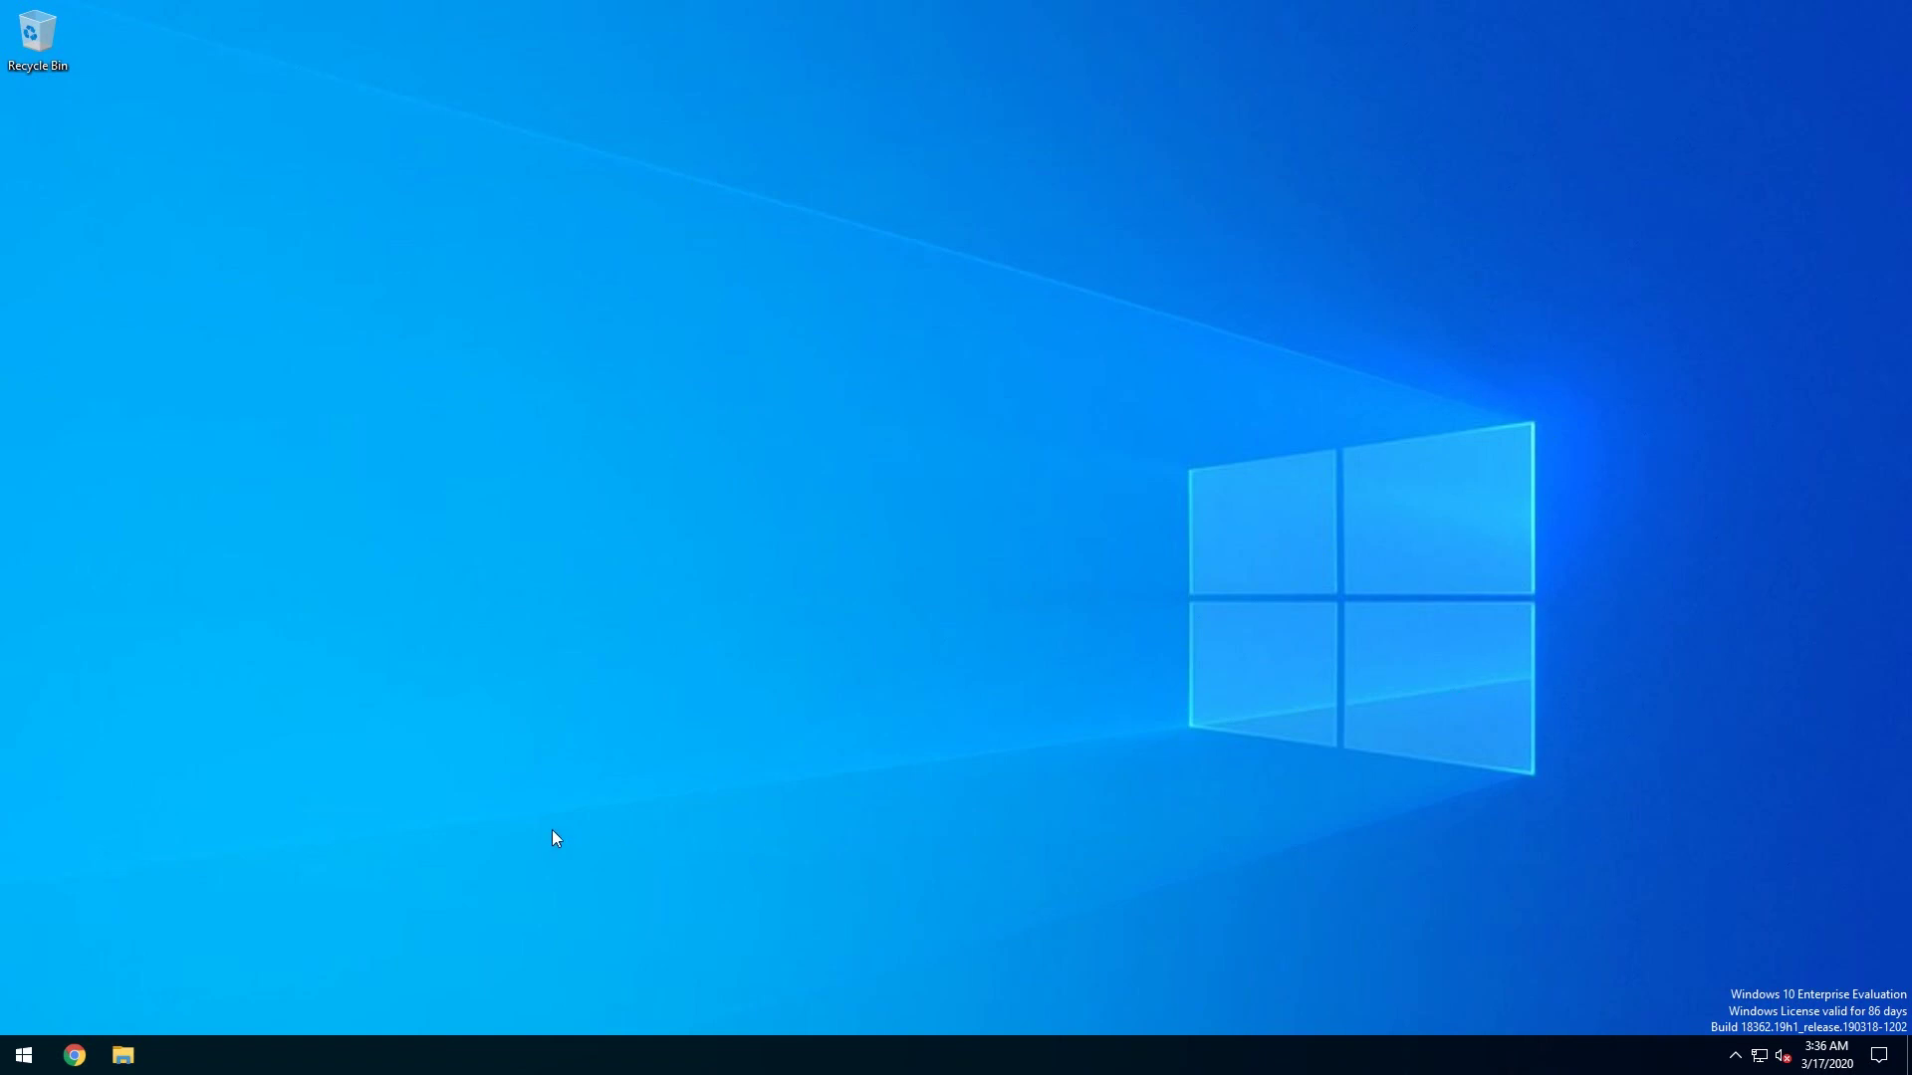
Step: Launch i4SCADA Studio from the Windows Start menu
{"action": "left_click", "coordinate": [18, 1057]}
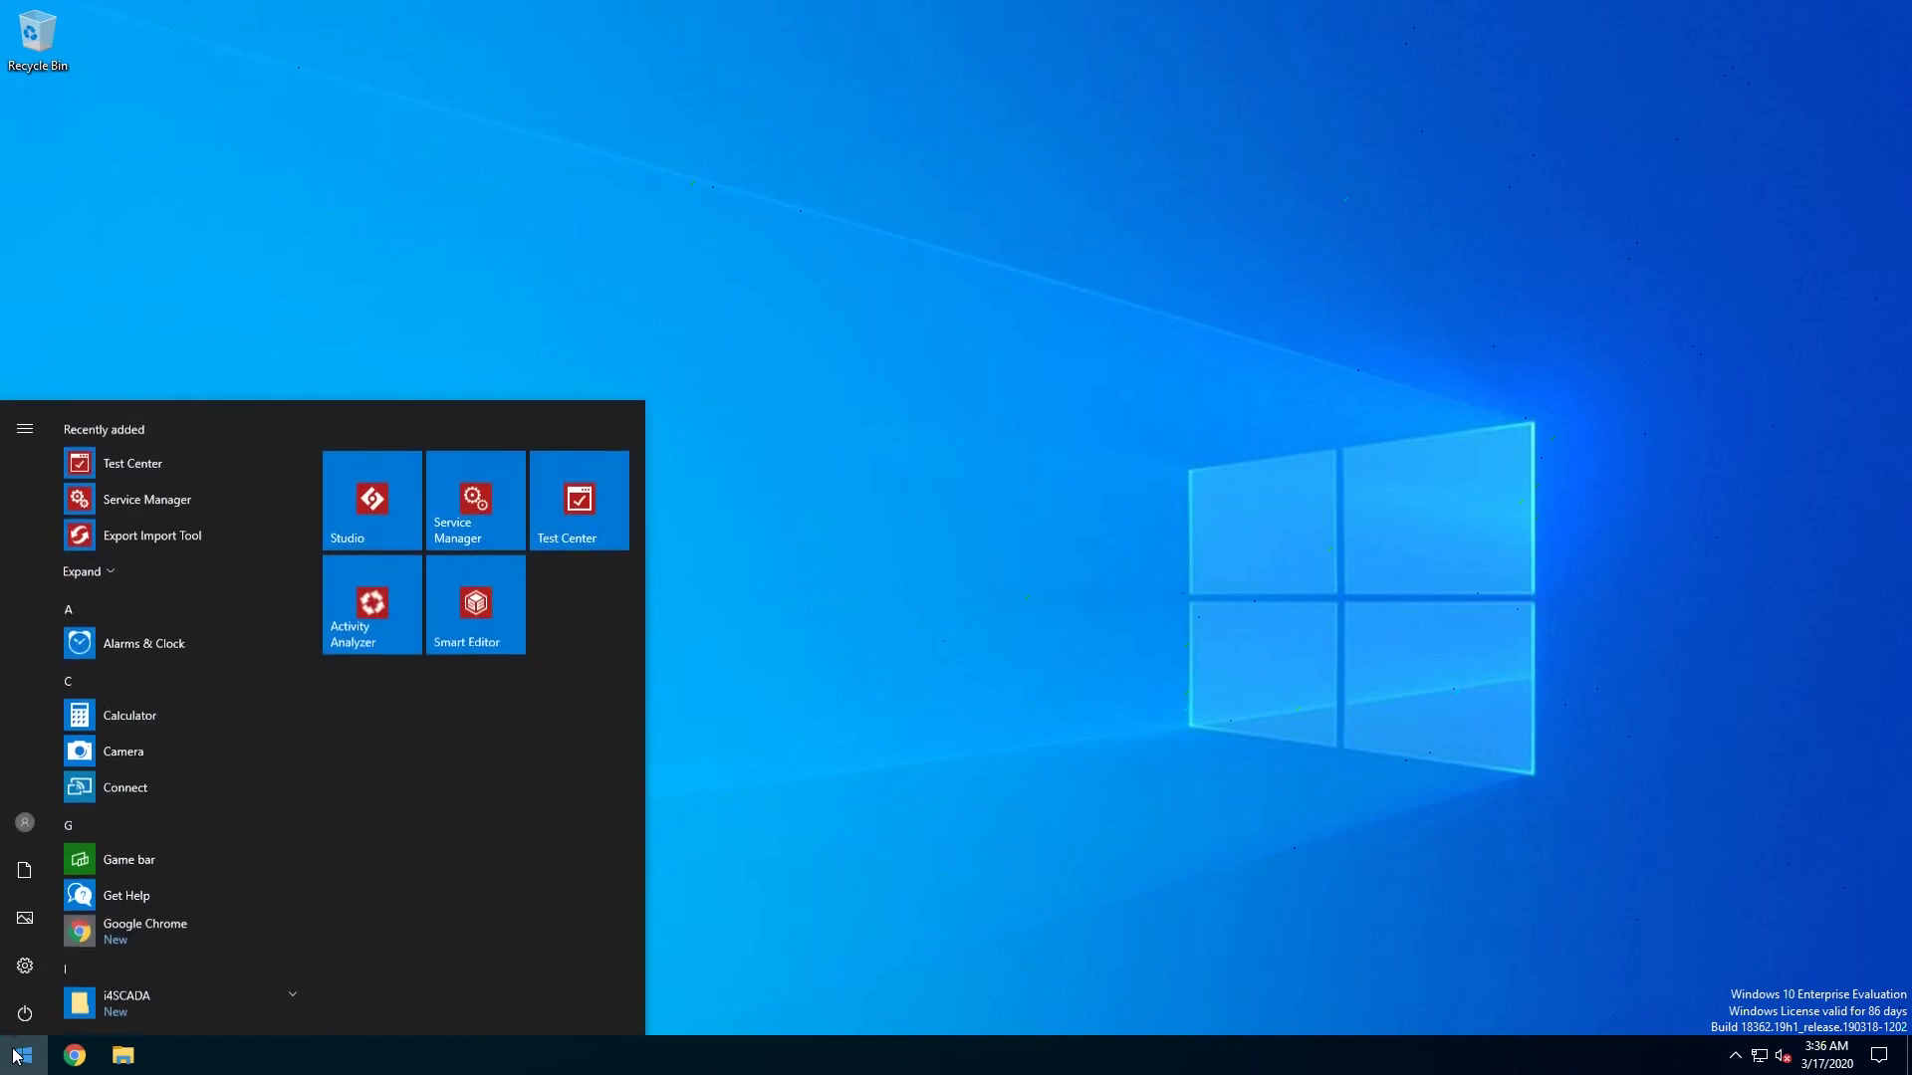
{"action": "left_click", "coordinate": [377, 511]}
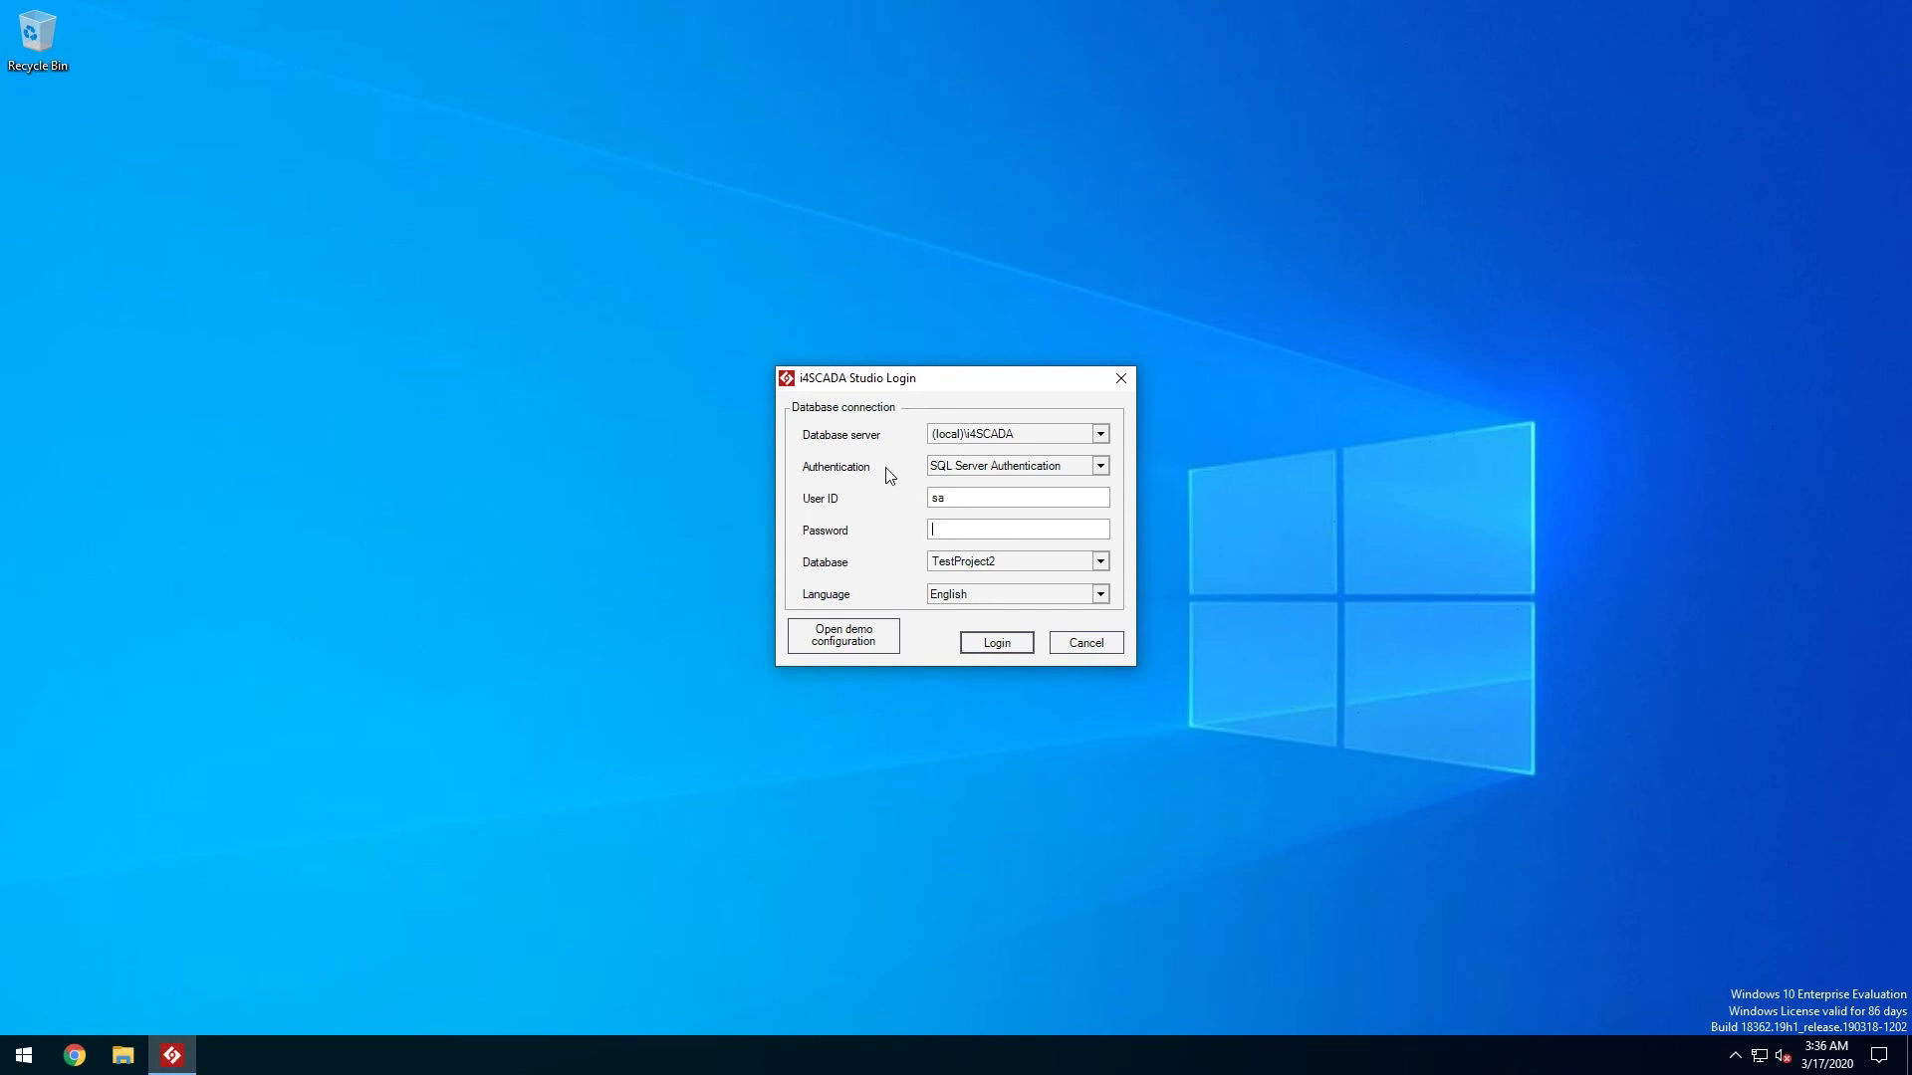
Step: Keep SQL Server Authentication and enter the login credentials for database TestProject2
{"action": "left_click", "coordinate": [1101, 466]}
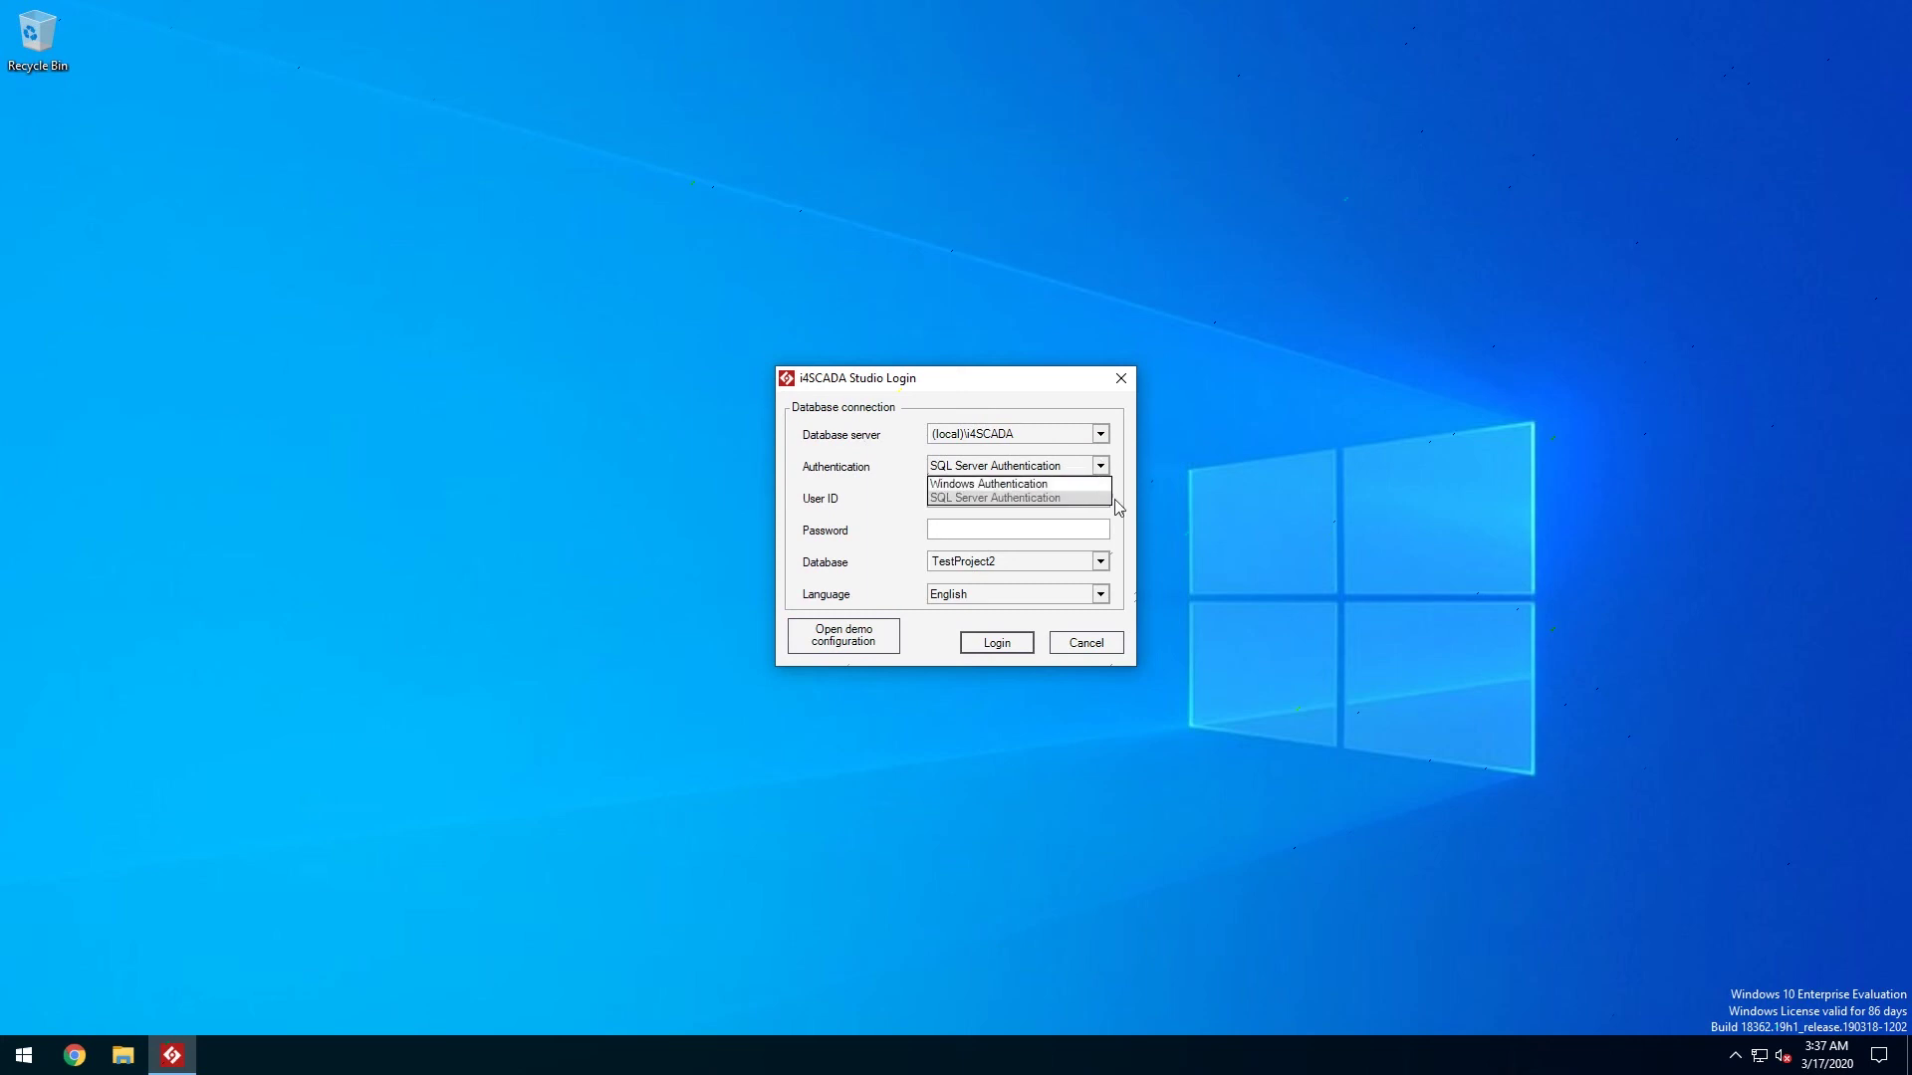
{"action": "left_click", "coordinate": [1119, 498]}
{"action": "left_click", "coordinate": [1059, 499]}
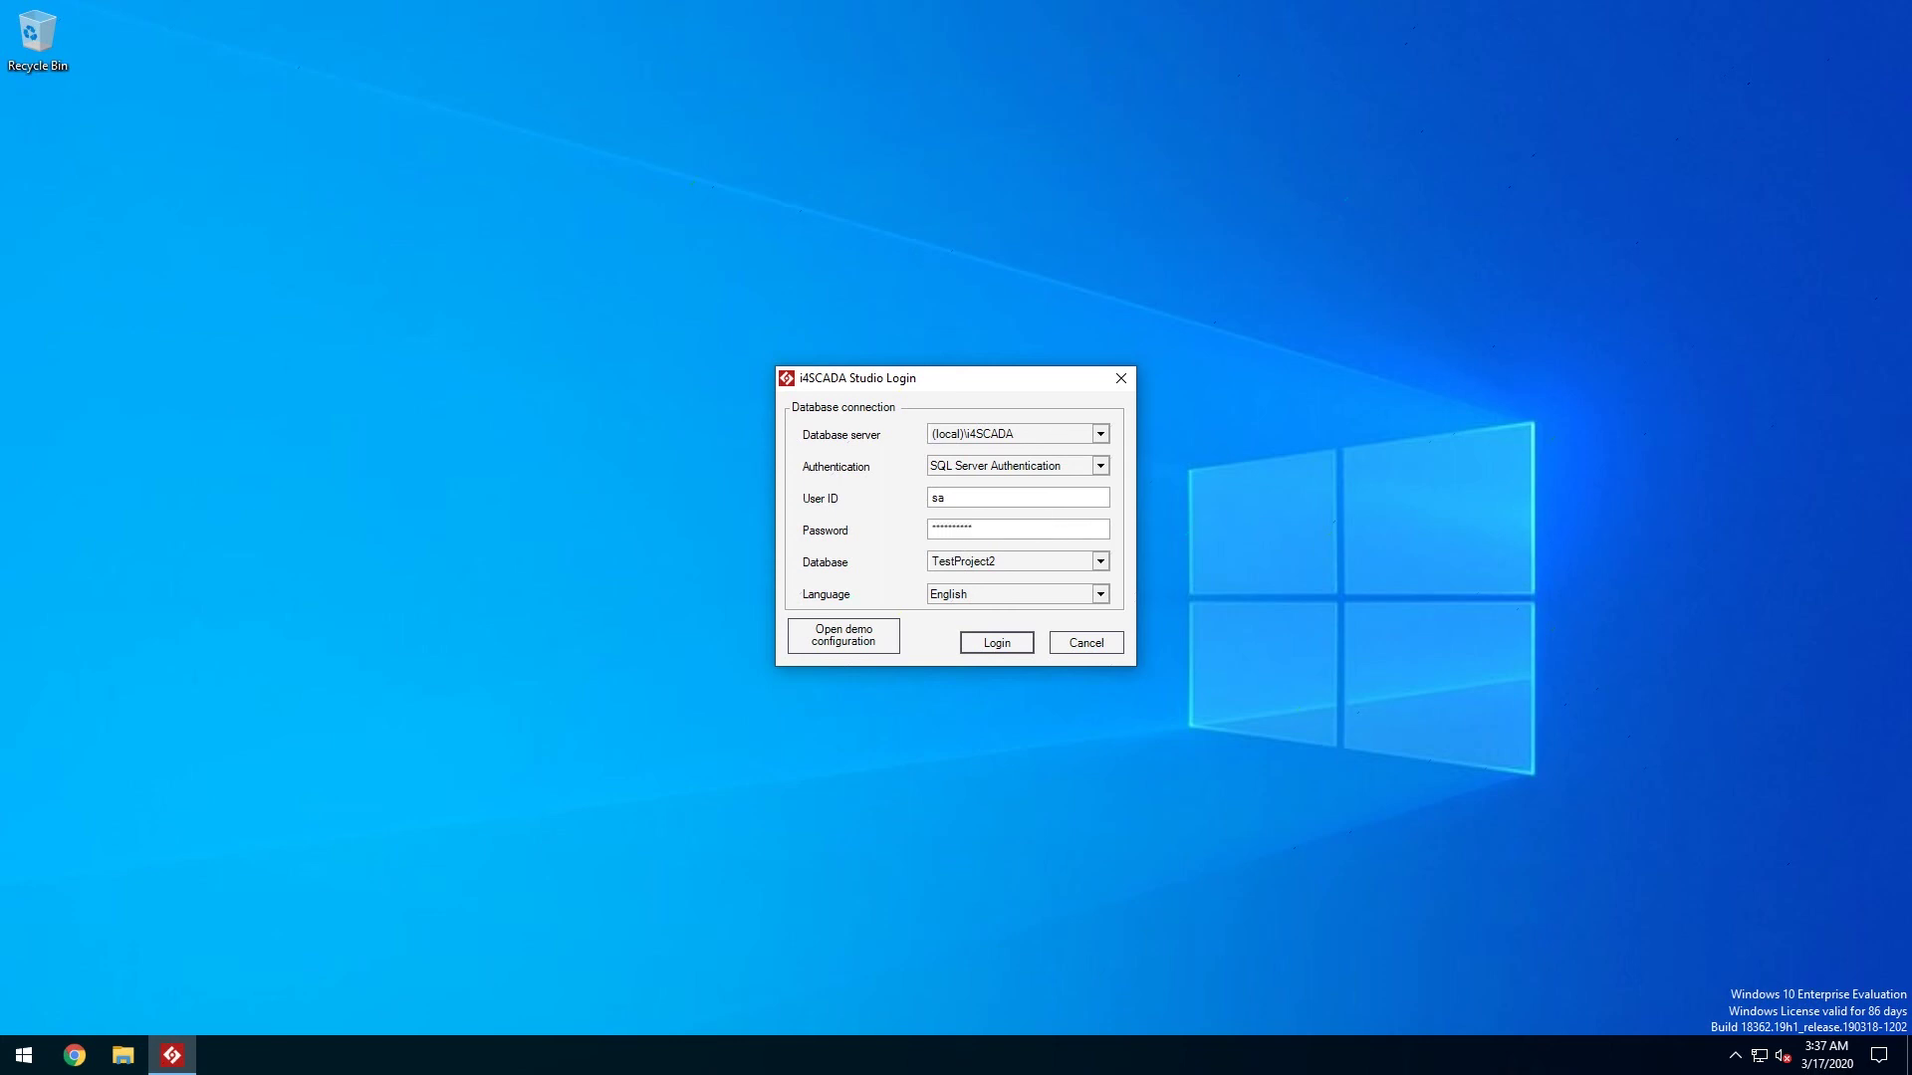
Step: Create a new database named GettingStarted, leaving restore-from-backup off
{"action": "left_click", "coordinate": [1100, 562]}
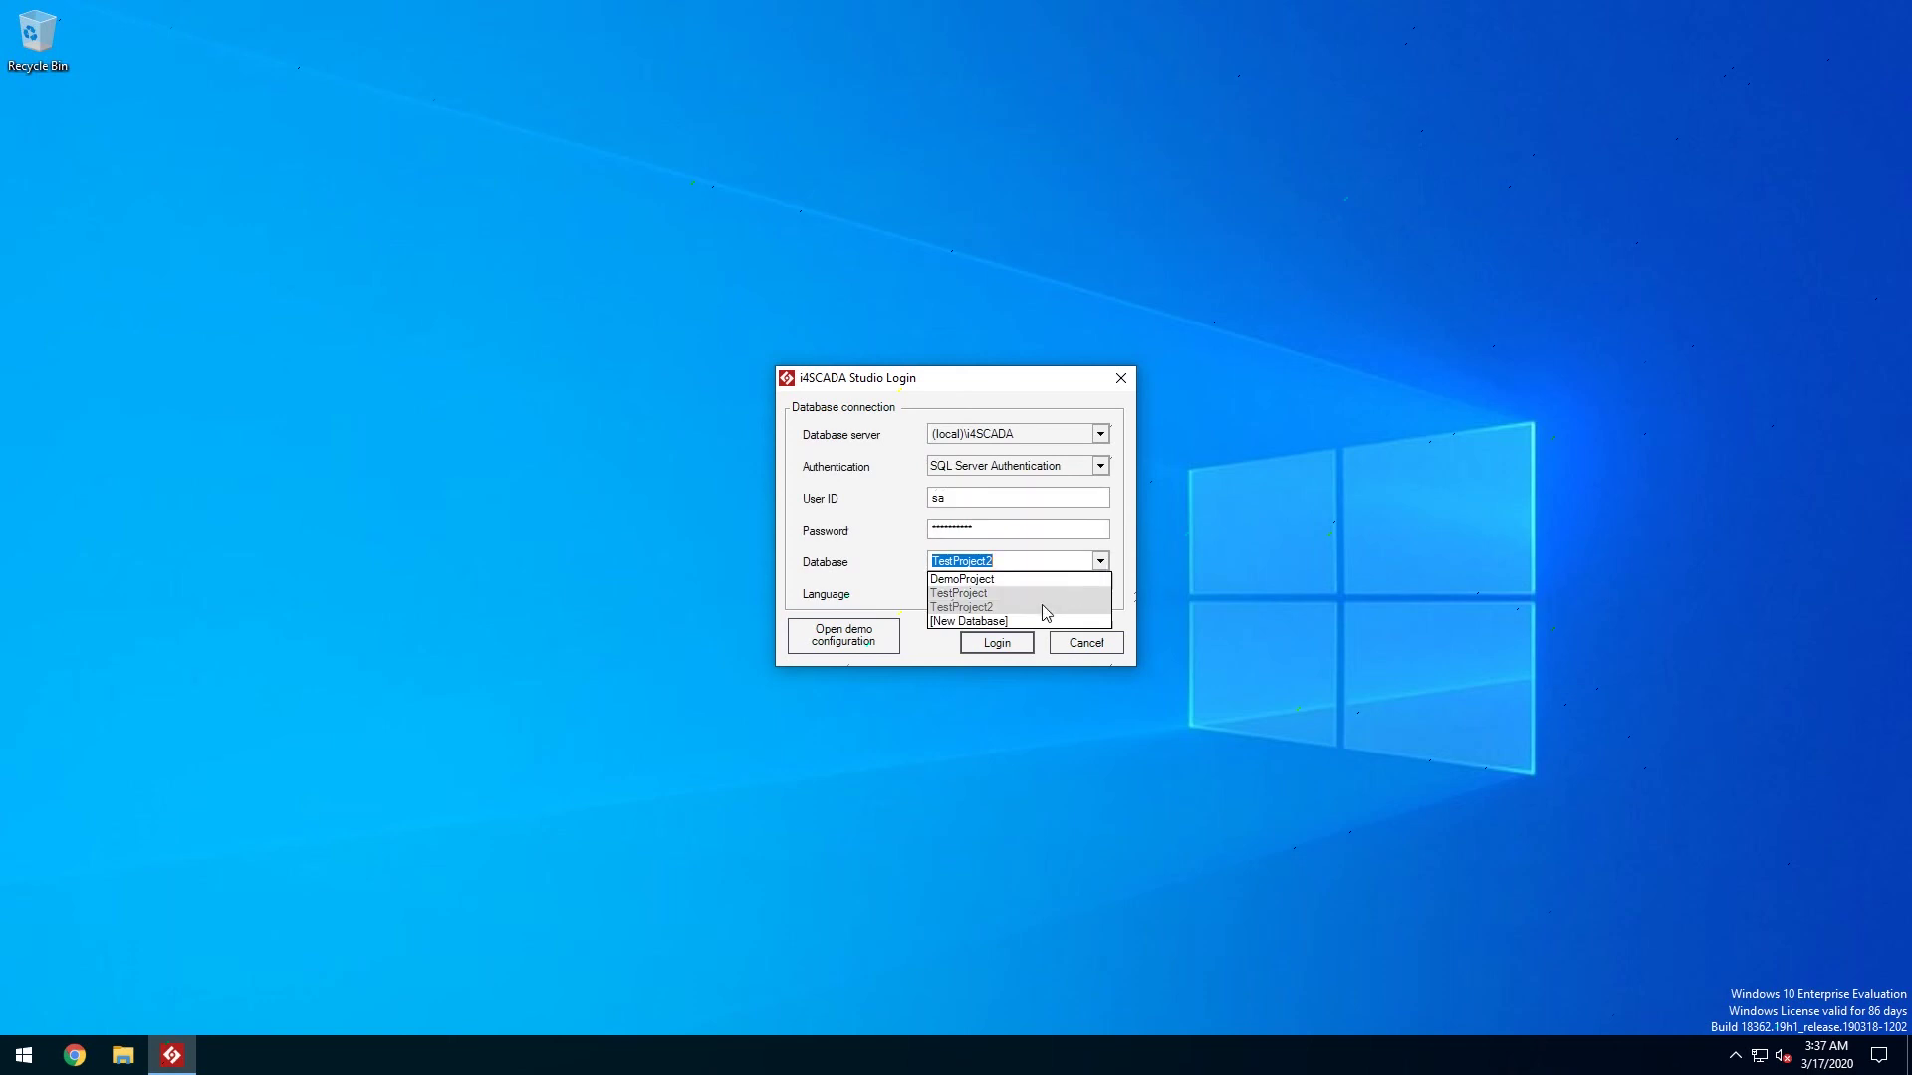
{"action": "left_click", "coordinate": [1023, 623]}
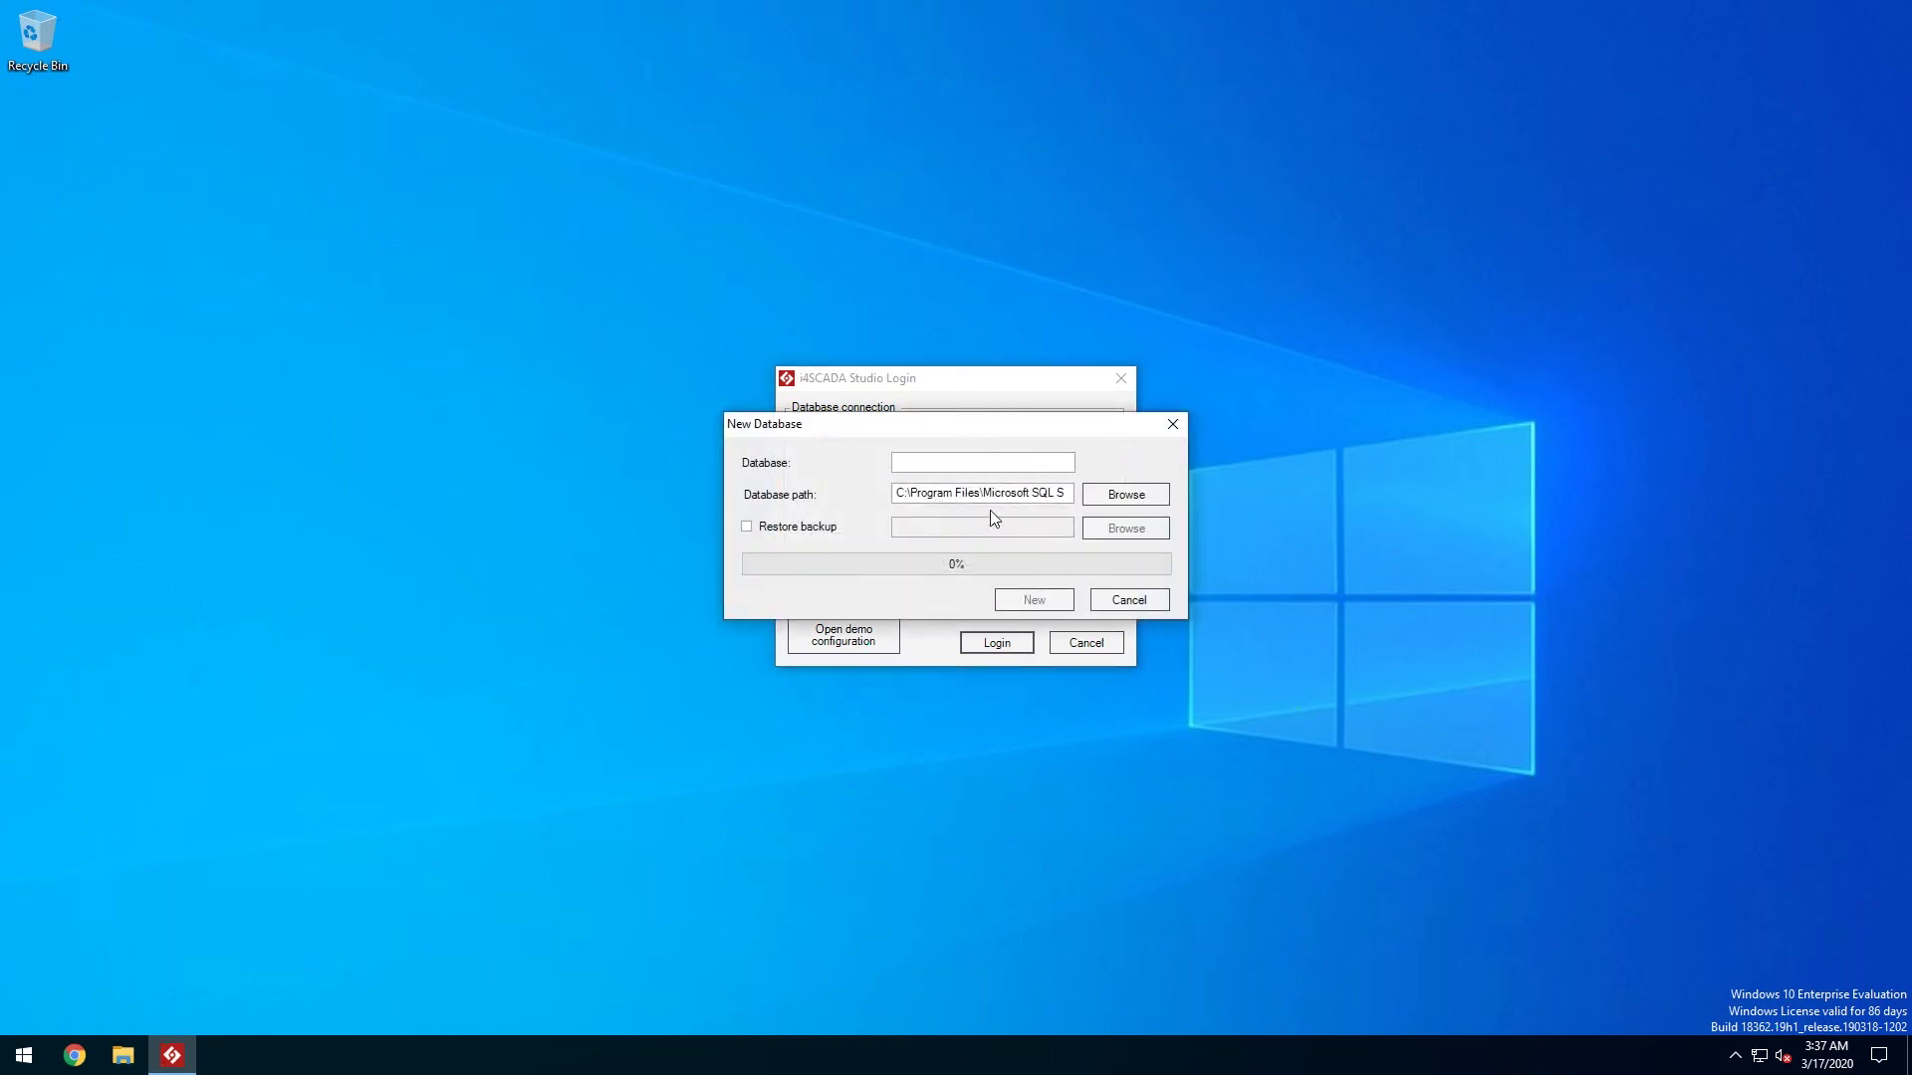
{"action": "type", "text": "GettingStarted"}
{"action": "left_click", "coordinate": [782, 527]}
{"action": "left_click", "coordinate": [783, 527]}
{"action": "left_click", "coordinate": [1033, 598]}
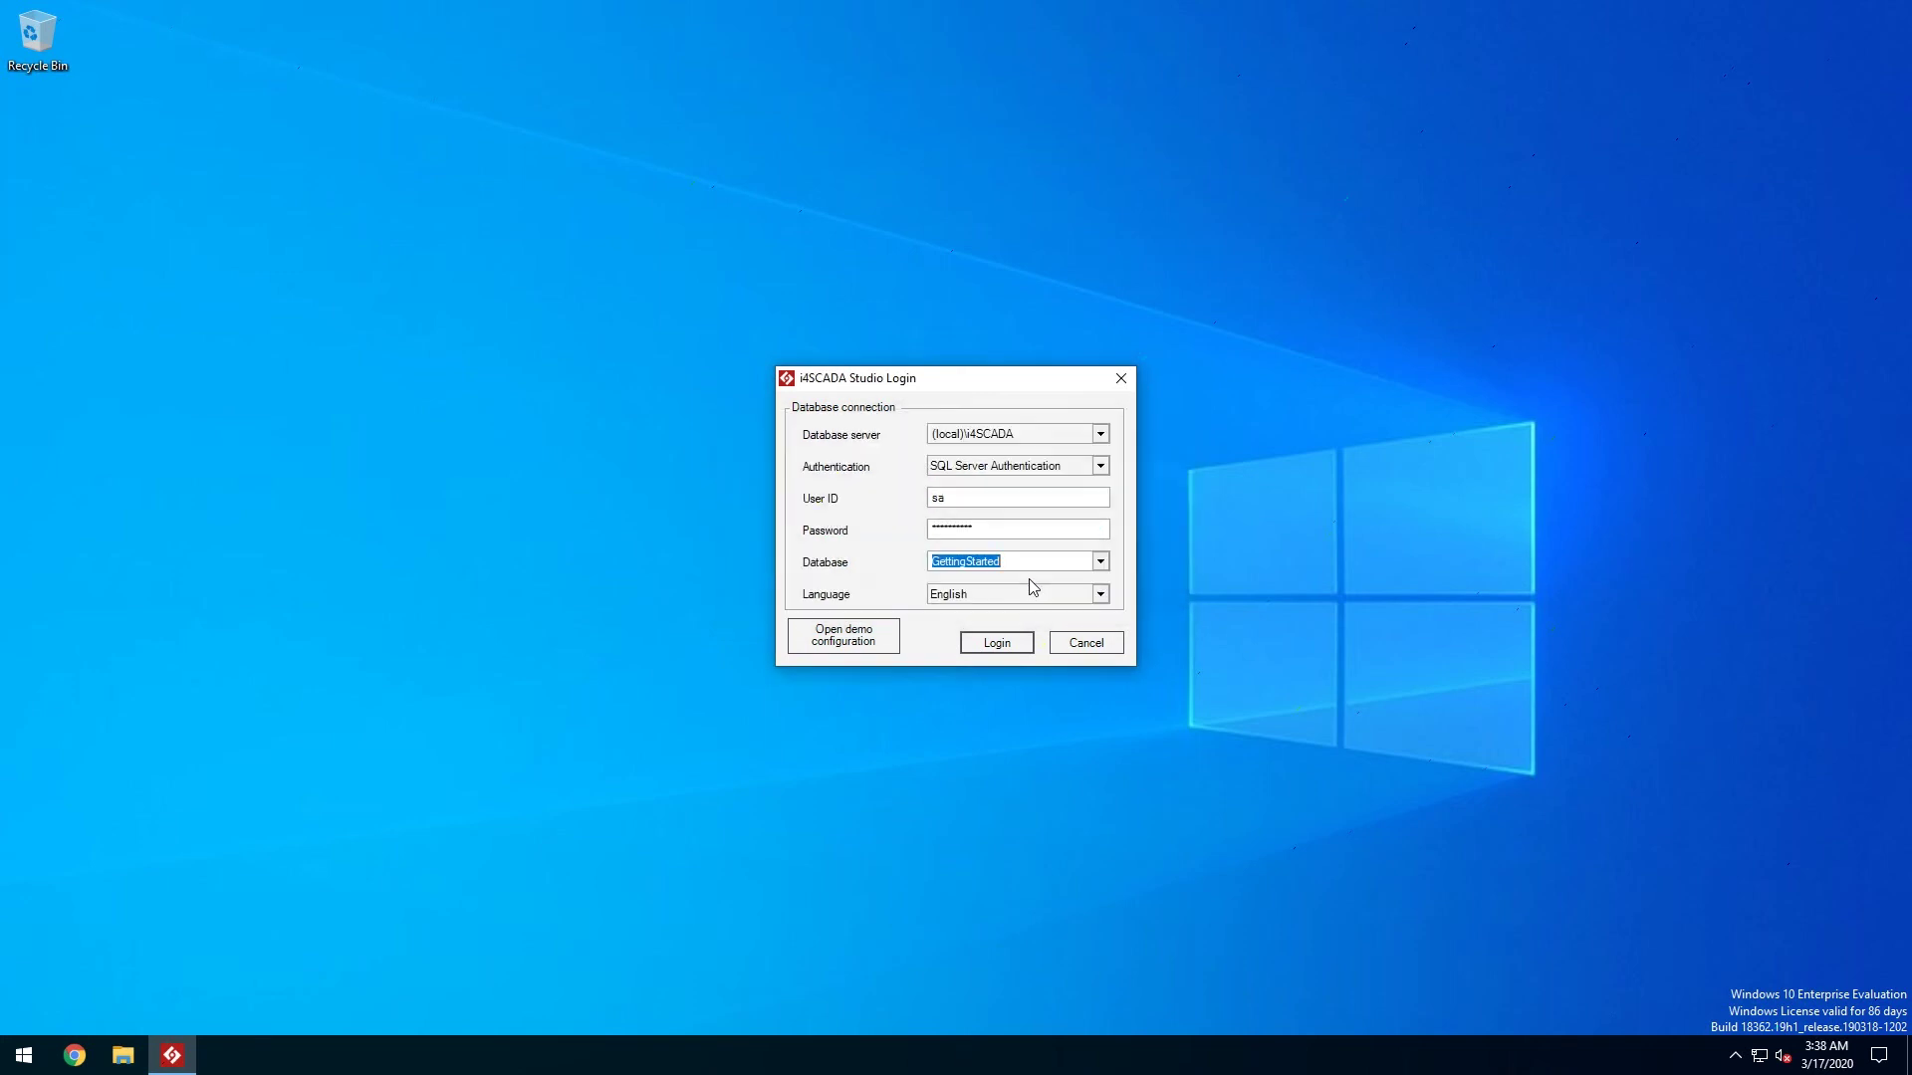
Step: Log in to GettingStarted with English as the language
{"action": "left_click", "coordinate": [1100, 594]}
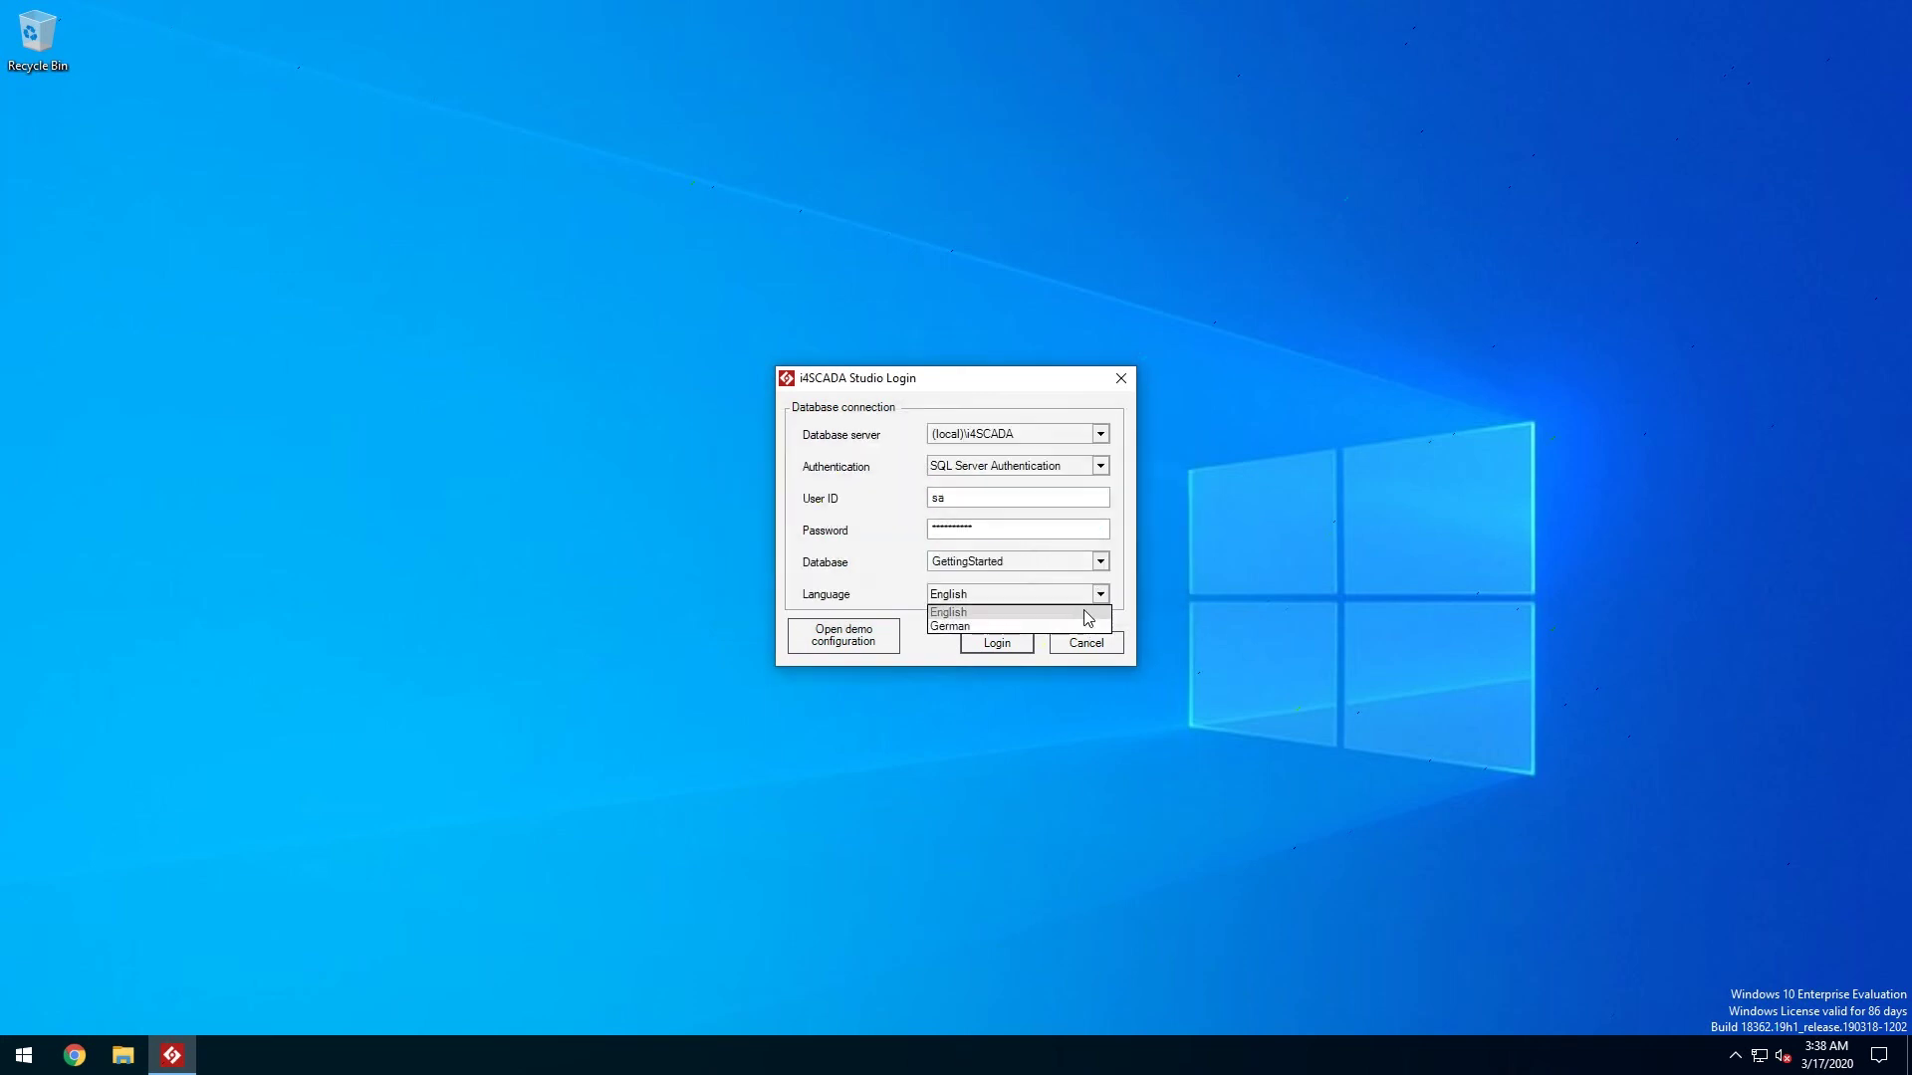
{"action": "left_click", "coordinate": [1086, 611]}
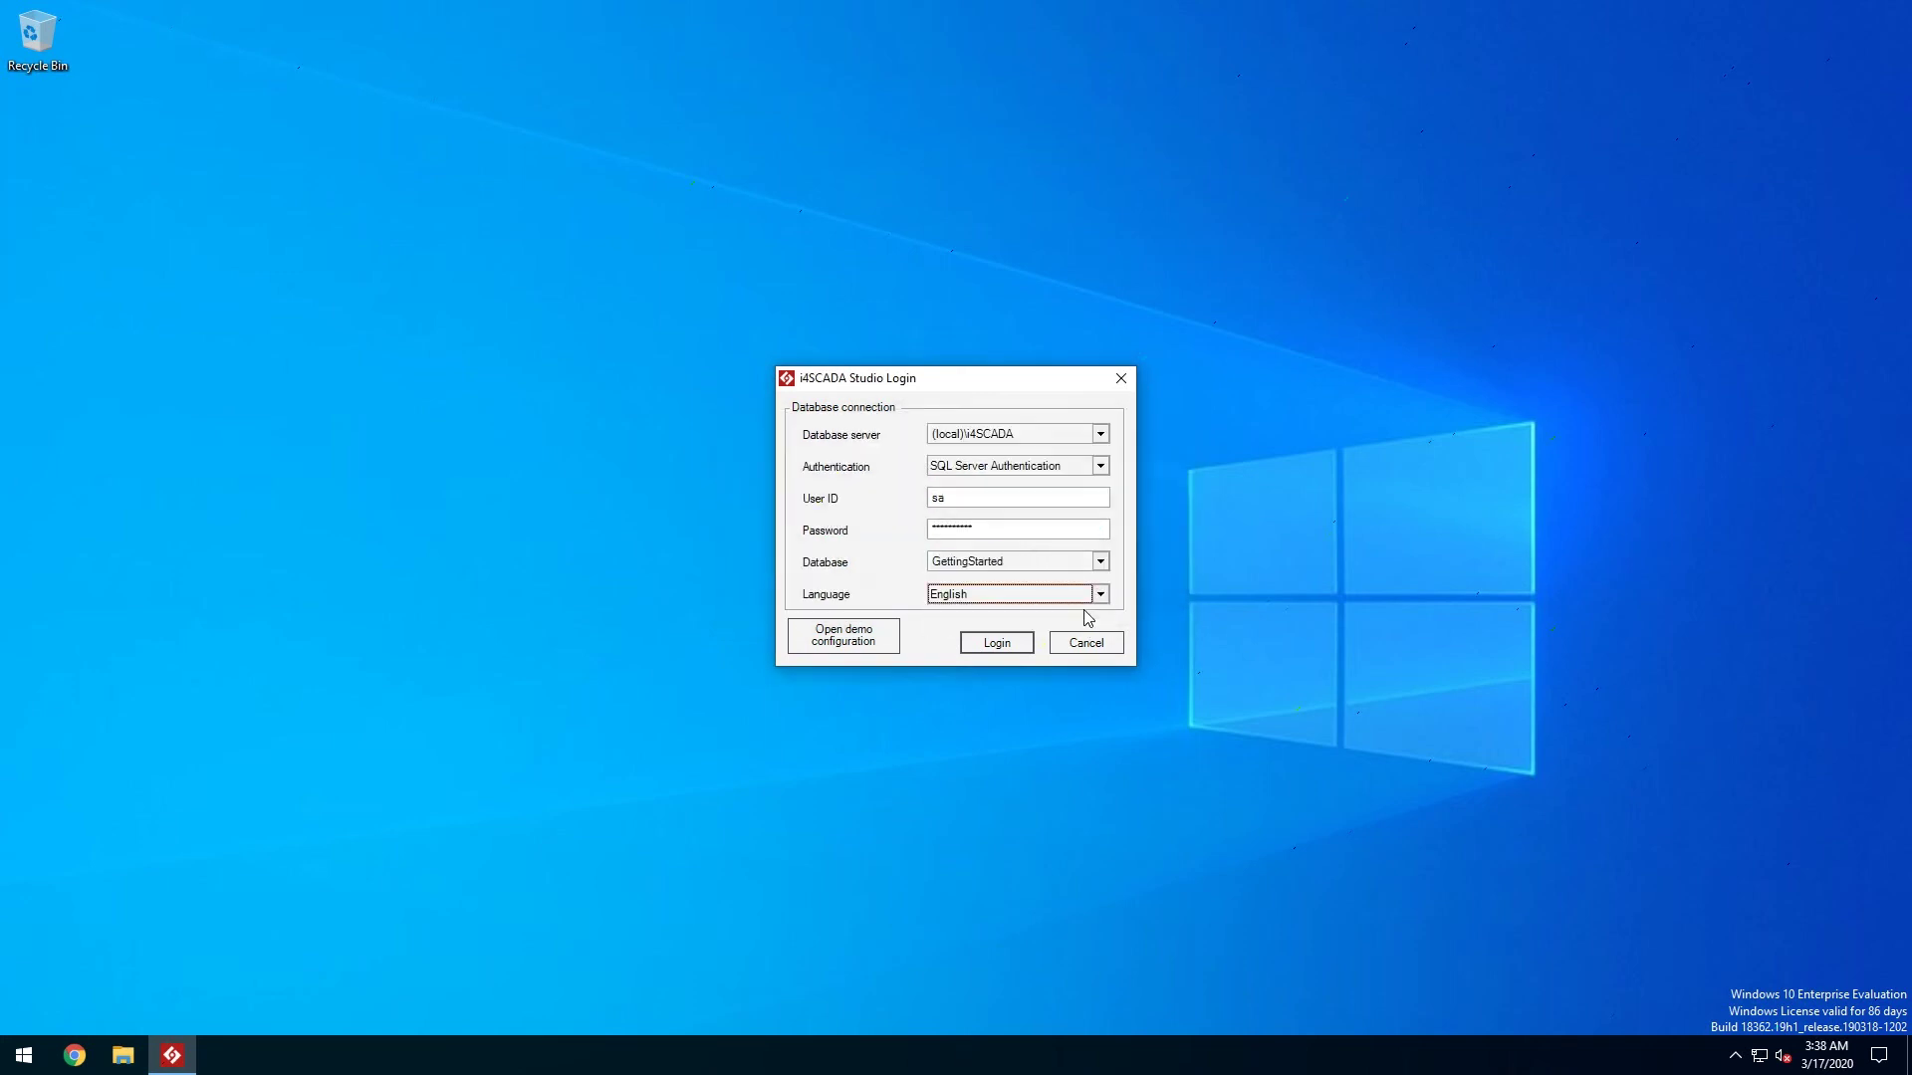
{"action": "left_click", "coordinate": [997, 643]}
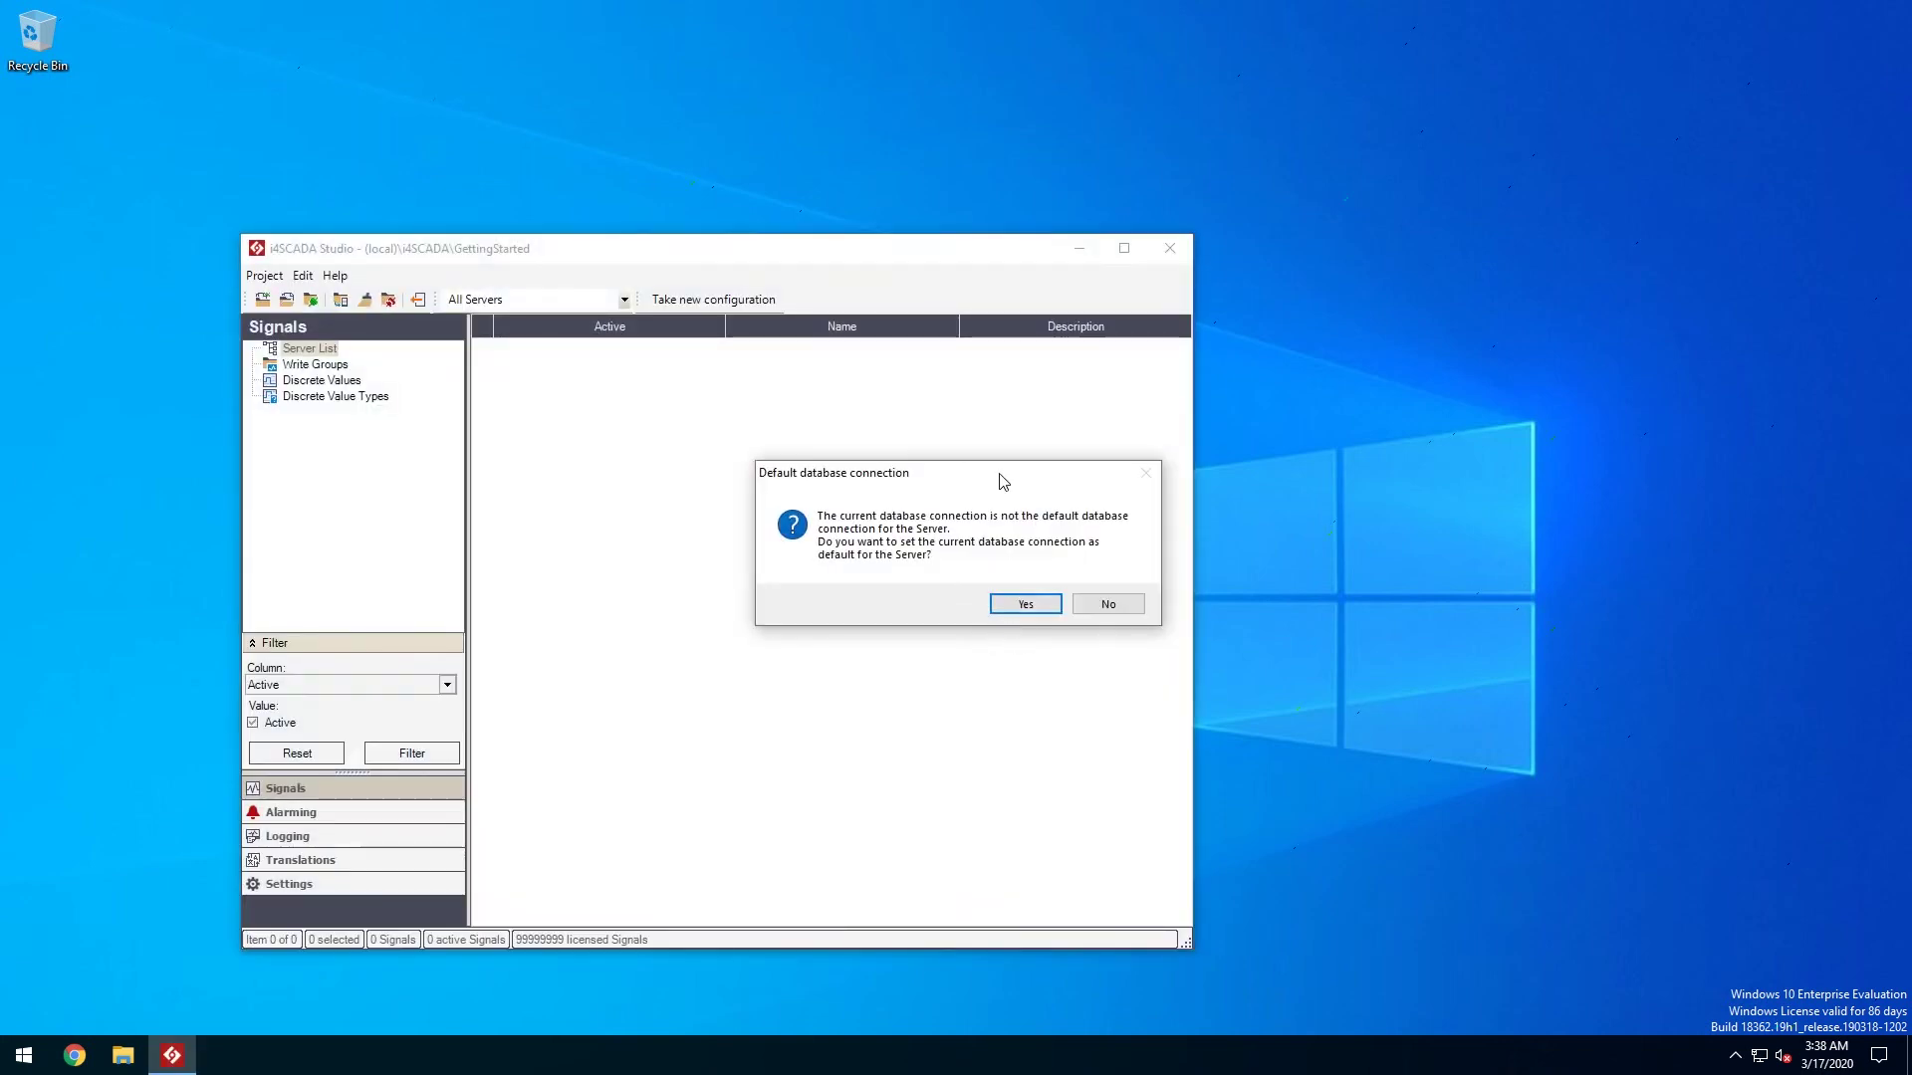
Step: Make GettingStarted the server's default database and bring up the Server List
{"action": "left_click_drag", "start_coordinate": [1000, 475], "coordinate": [933, 470]}
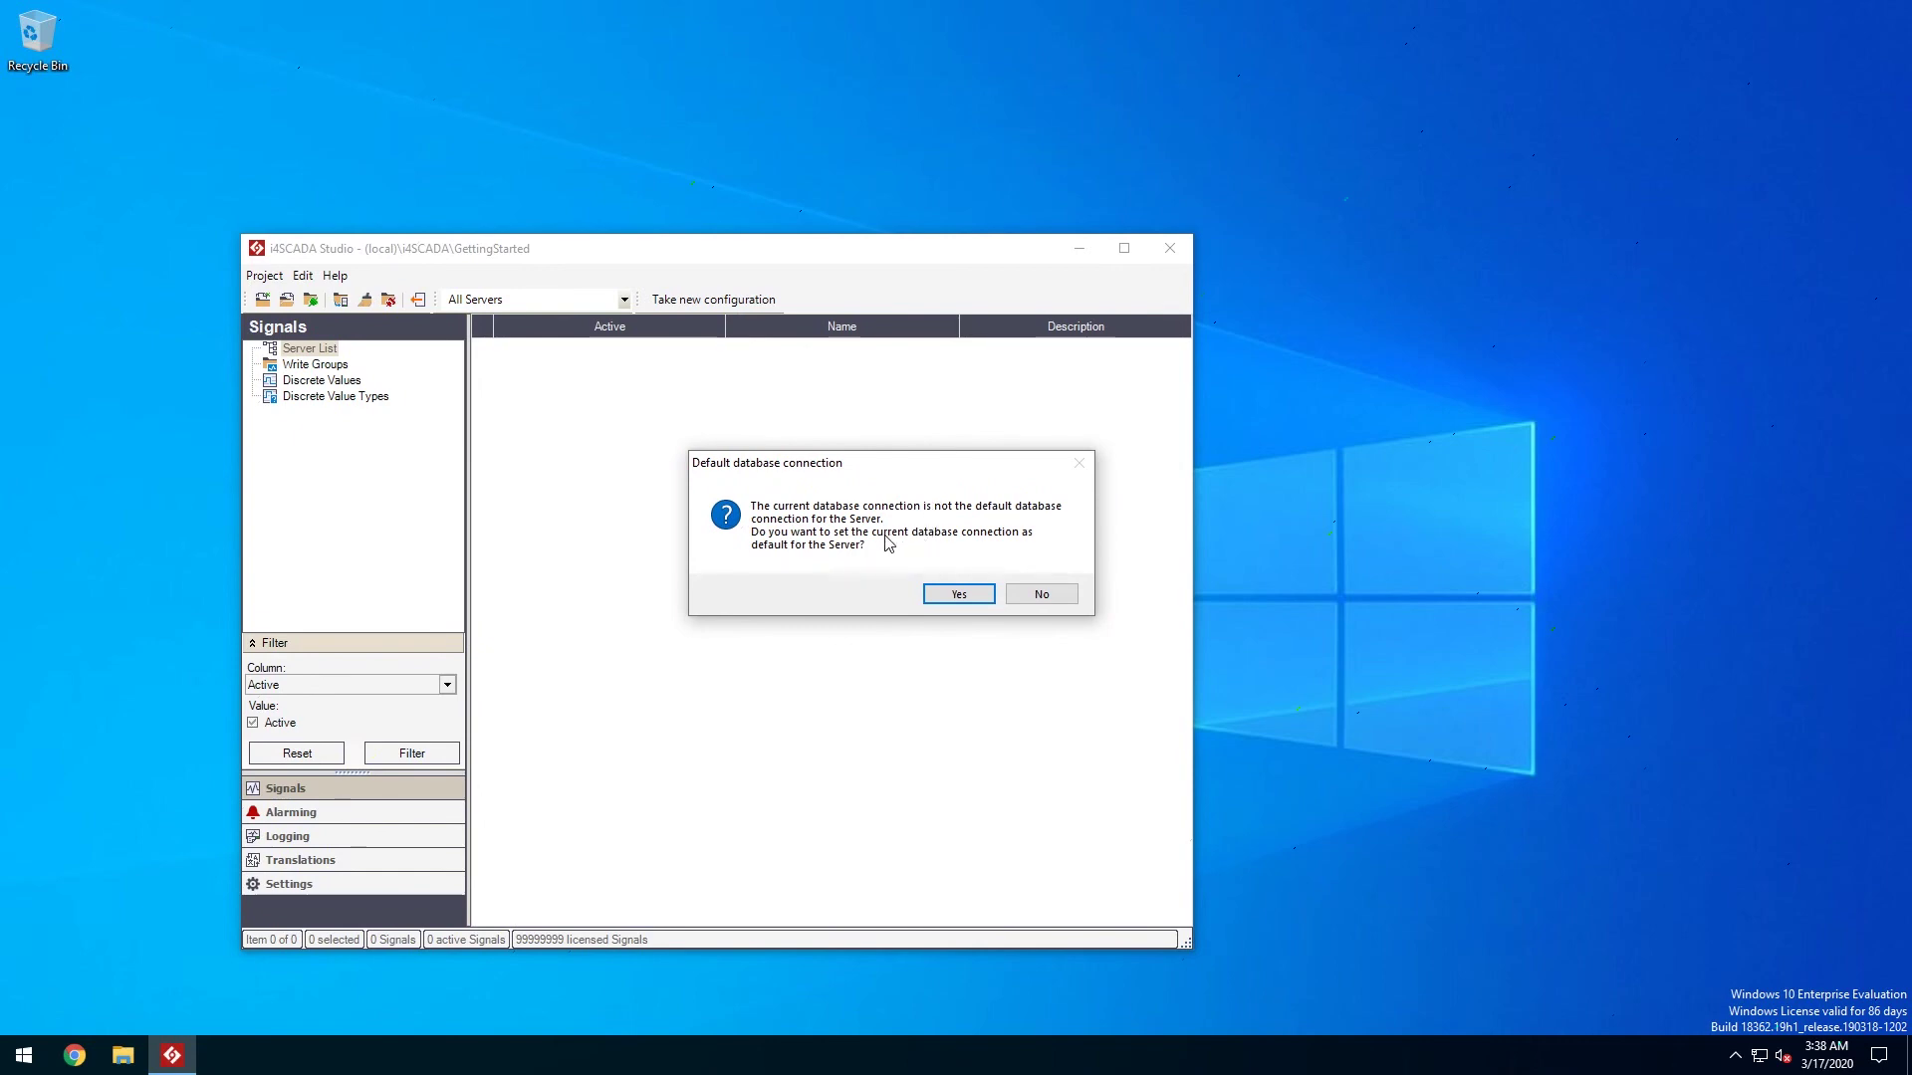
{"action": "left_click", "coordinate": [961, 596]}
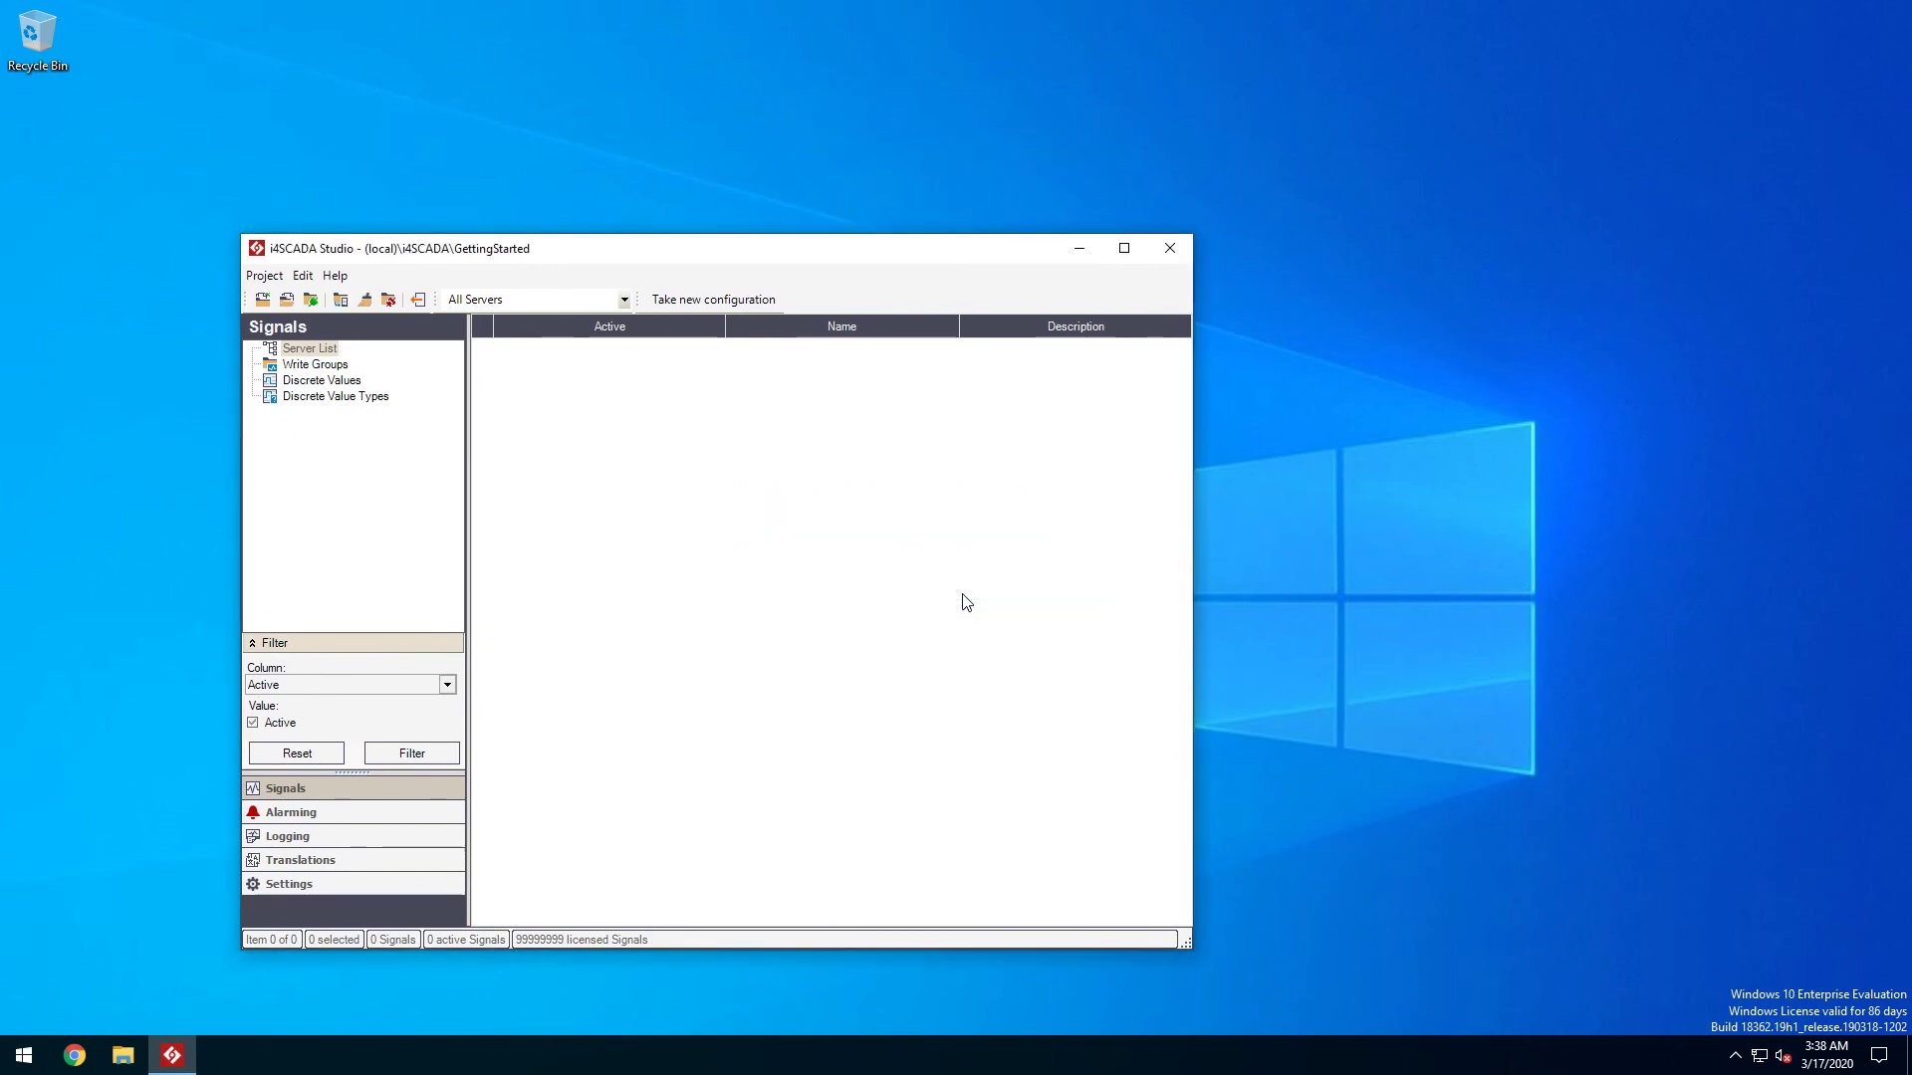
{"action": "left_click", "coordinate": [321, 348]}
{"action": "left_click", "coordinate": [319, 366]}
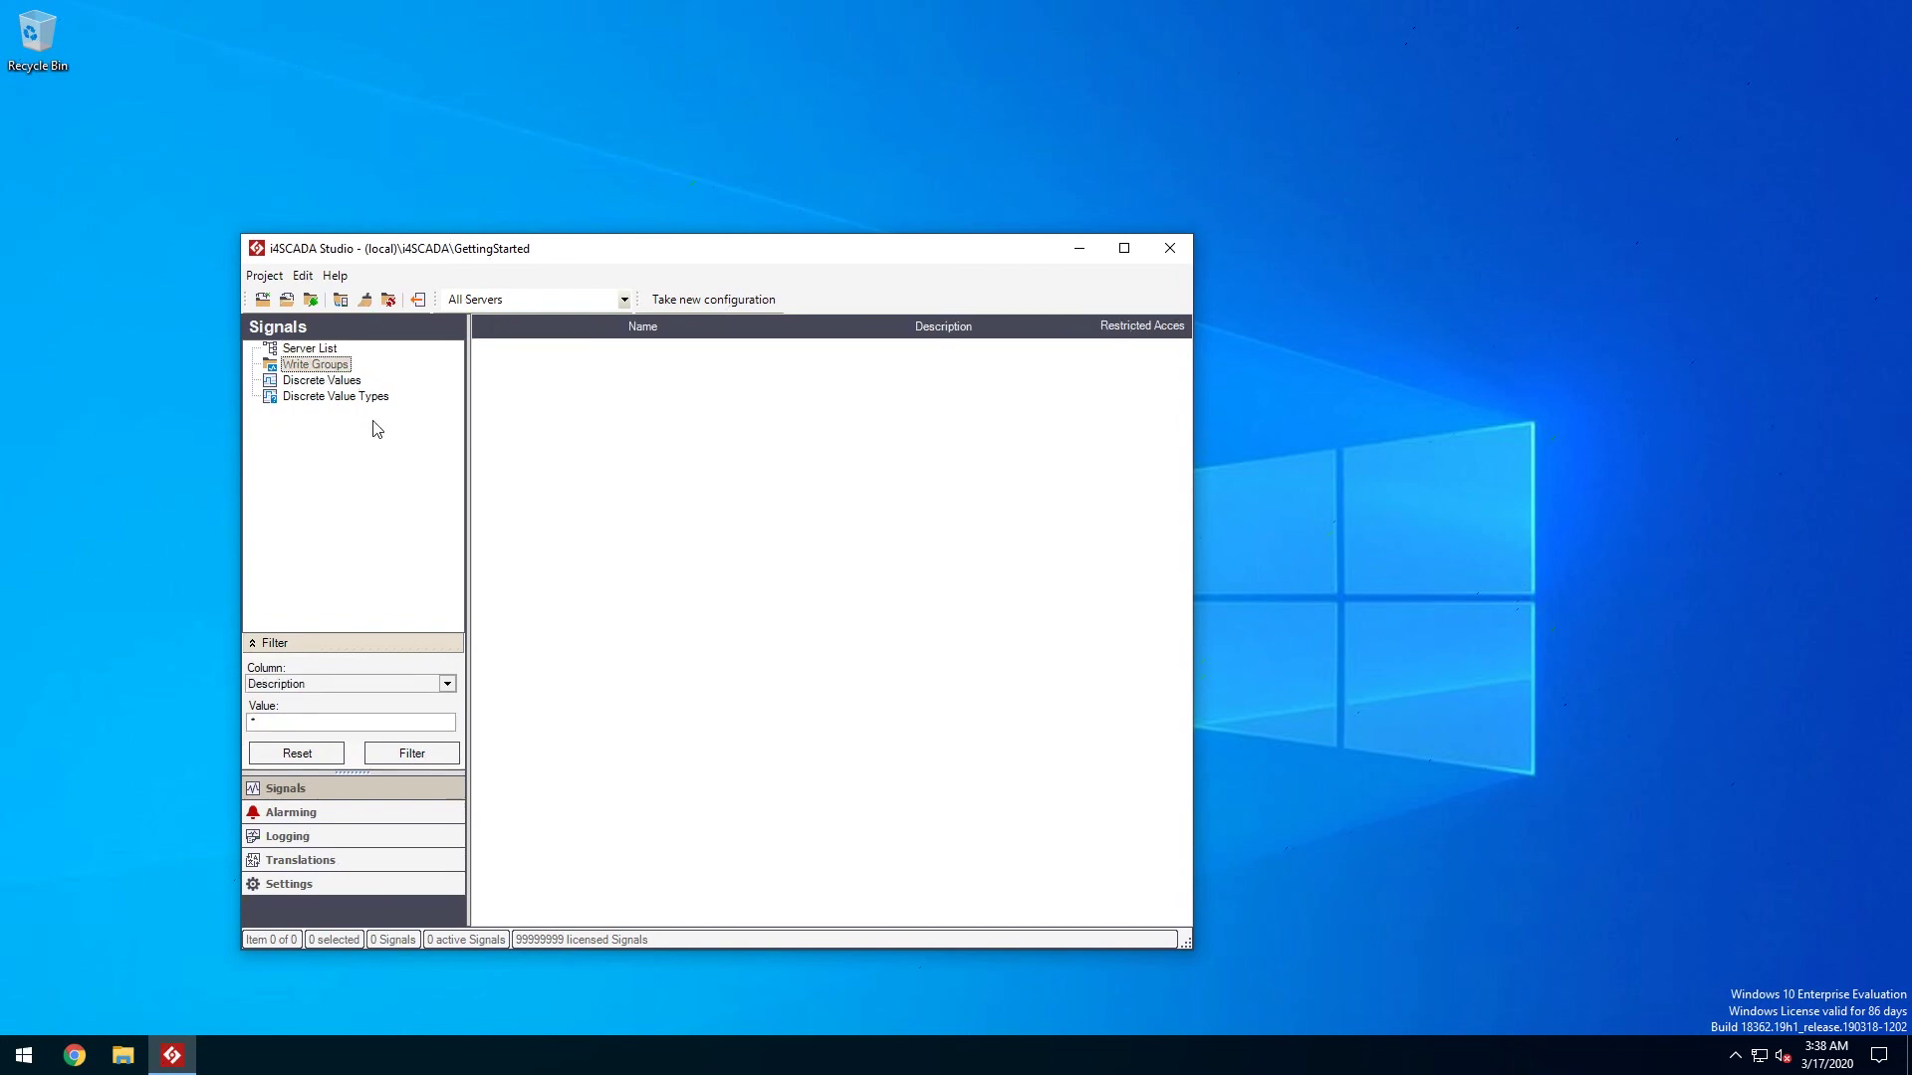
{"action": "left_click", "coordinate": [325, 349]}
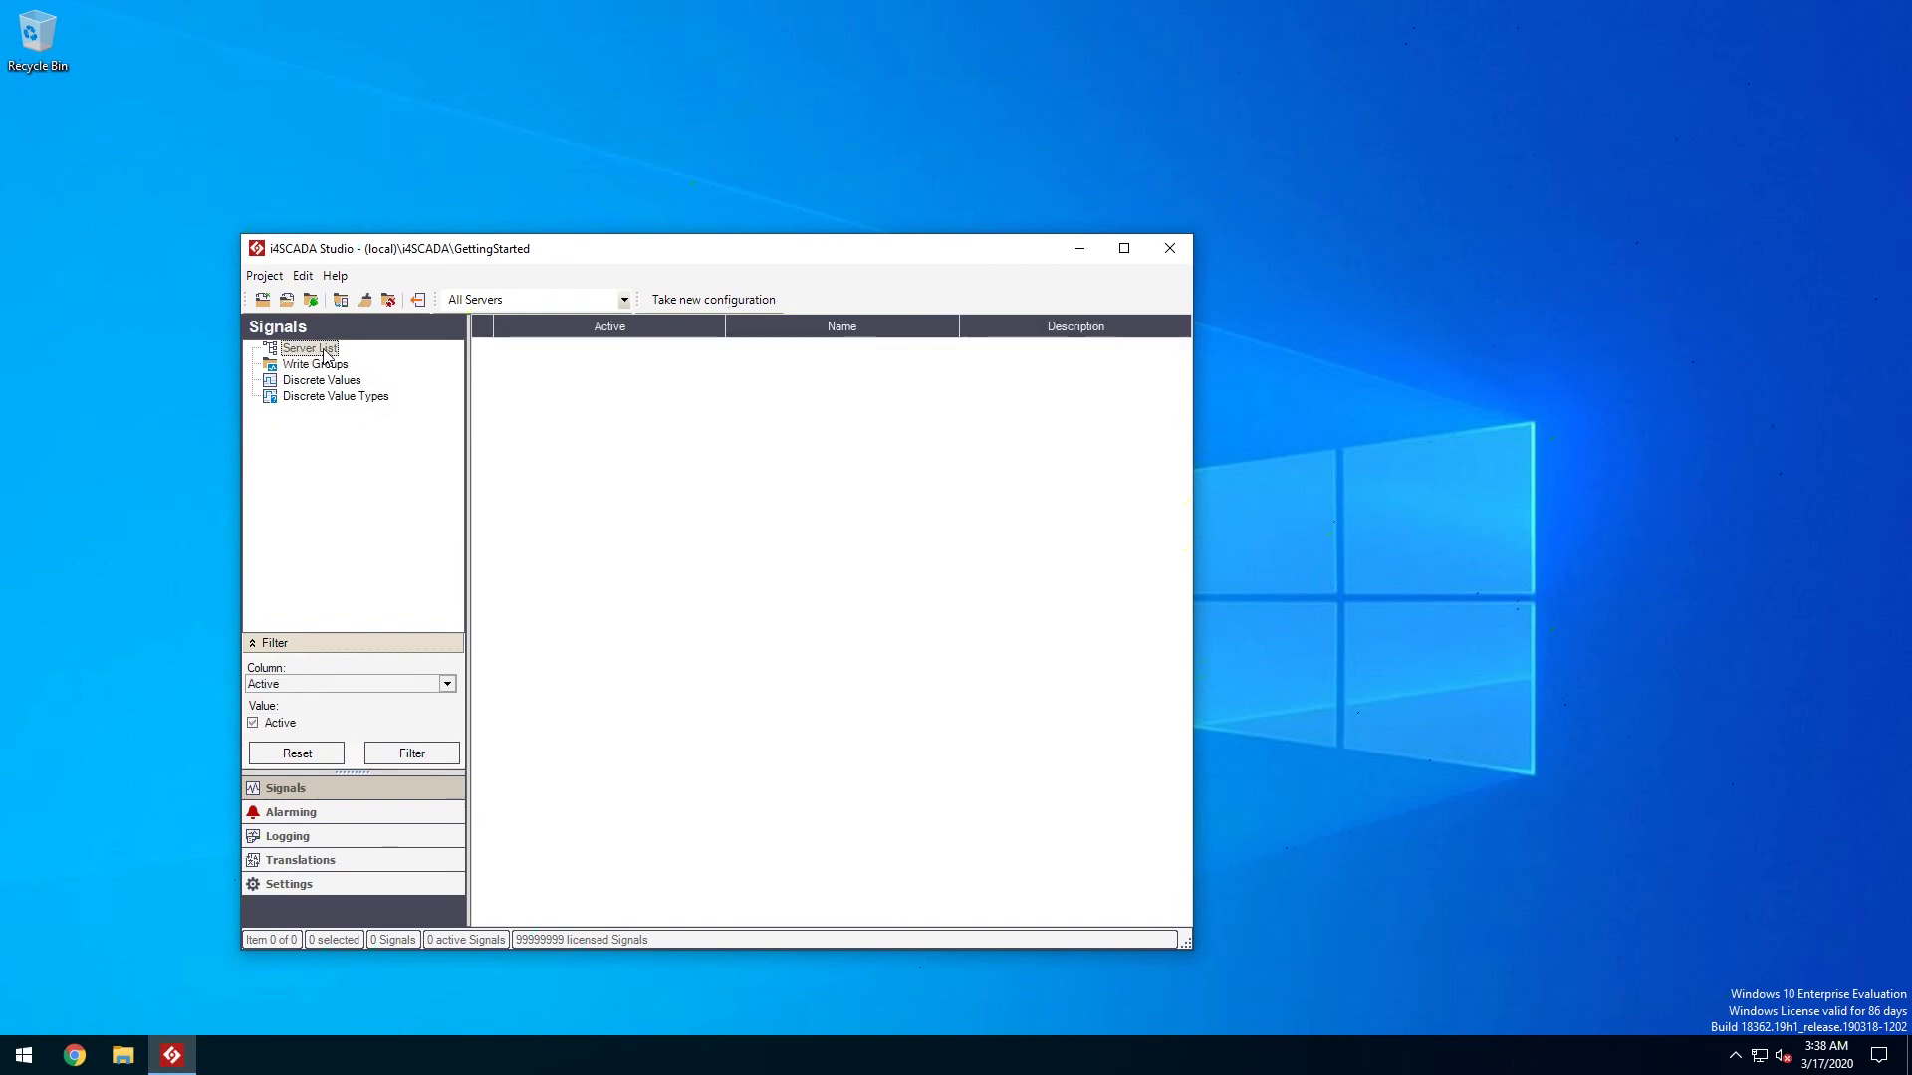
Step: Add a new server PC1 to the Server List and clear its name
{"action": "right_click", "coordinate": [325, 350]}
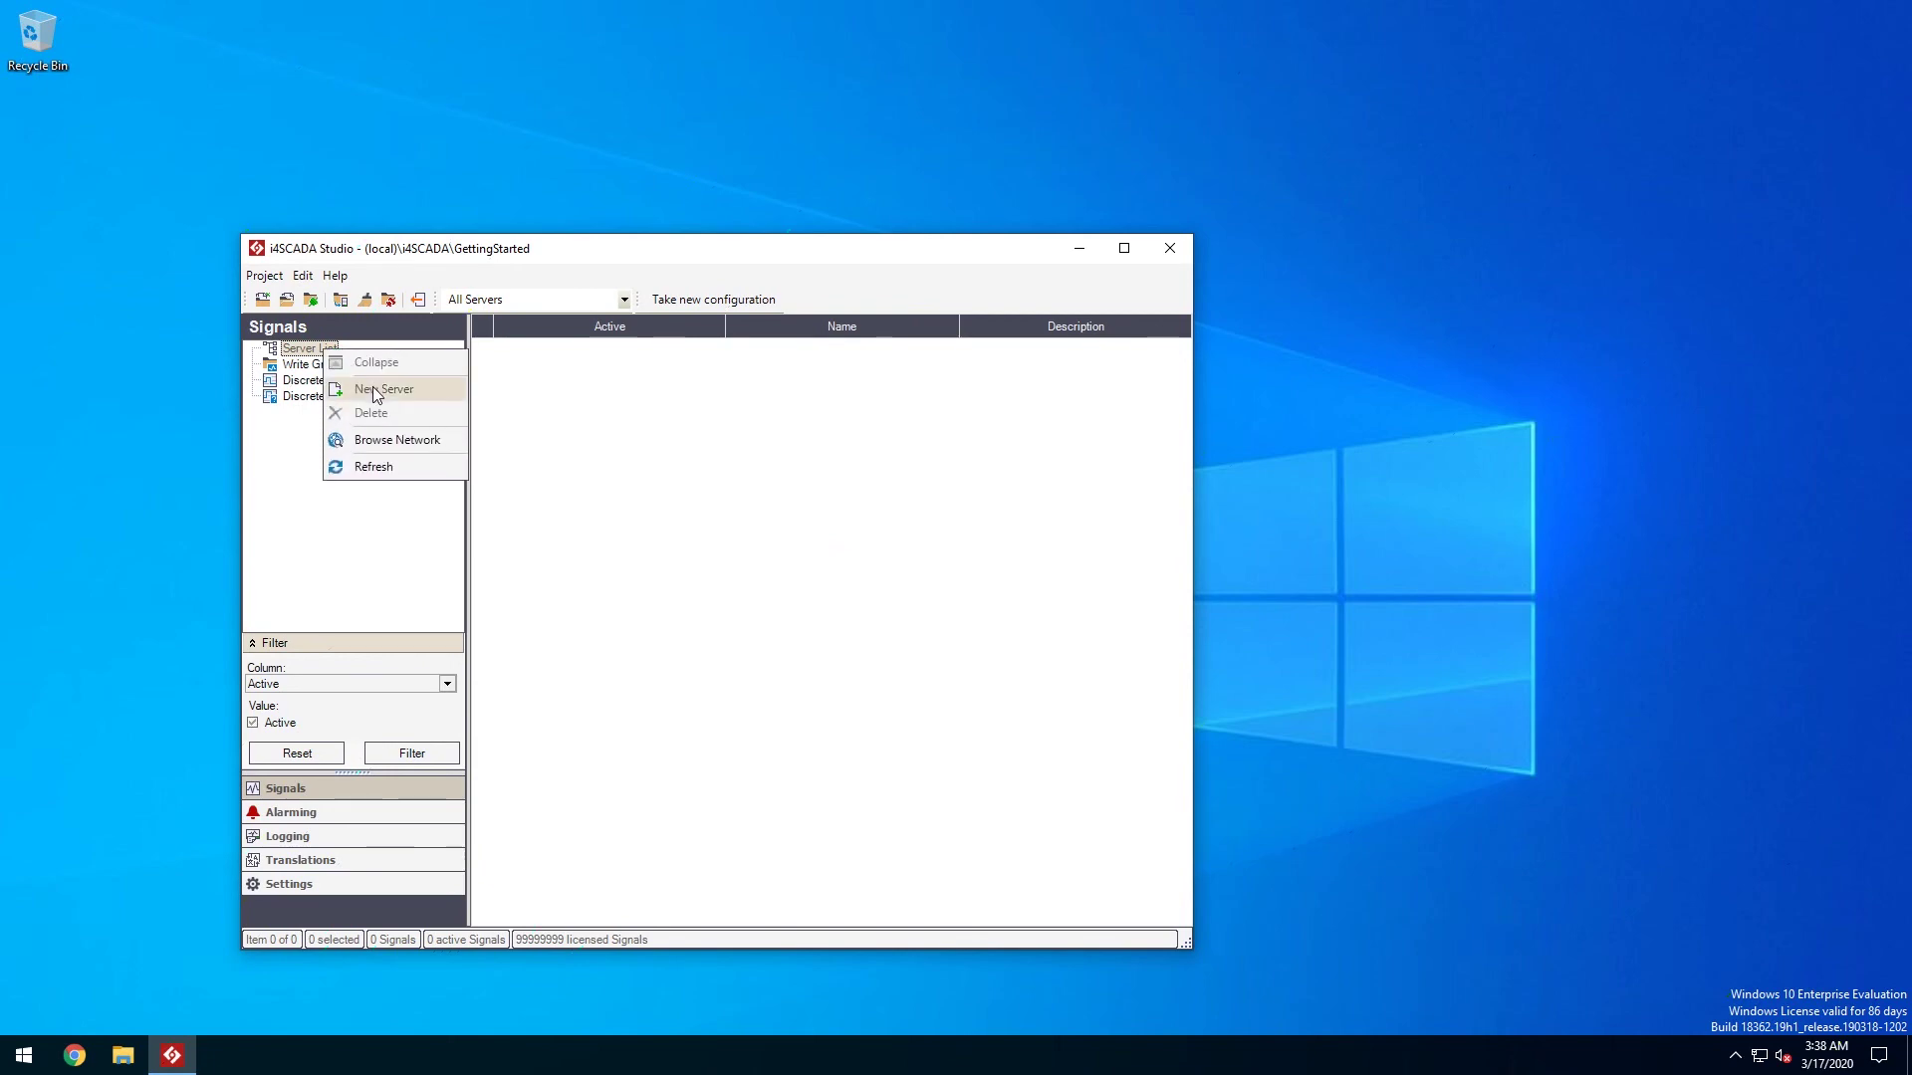
{"action": "left_click", "coordinate": [428, 391]}
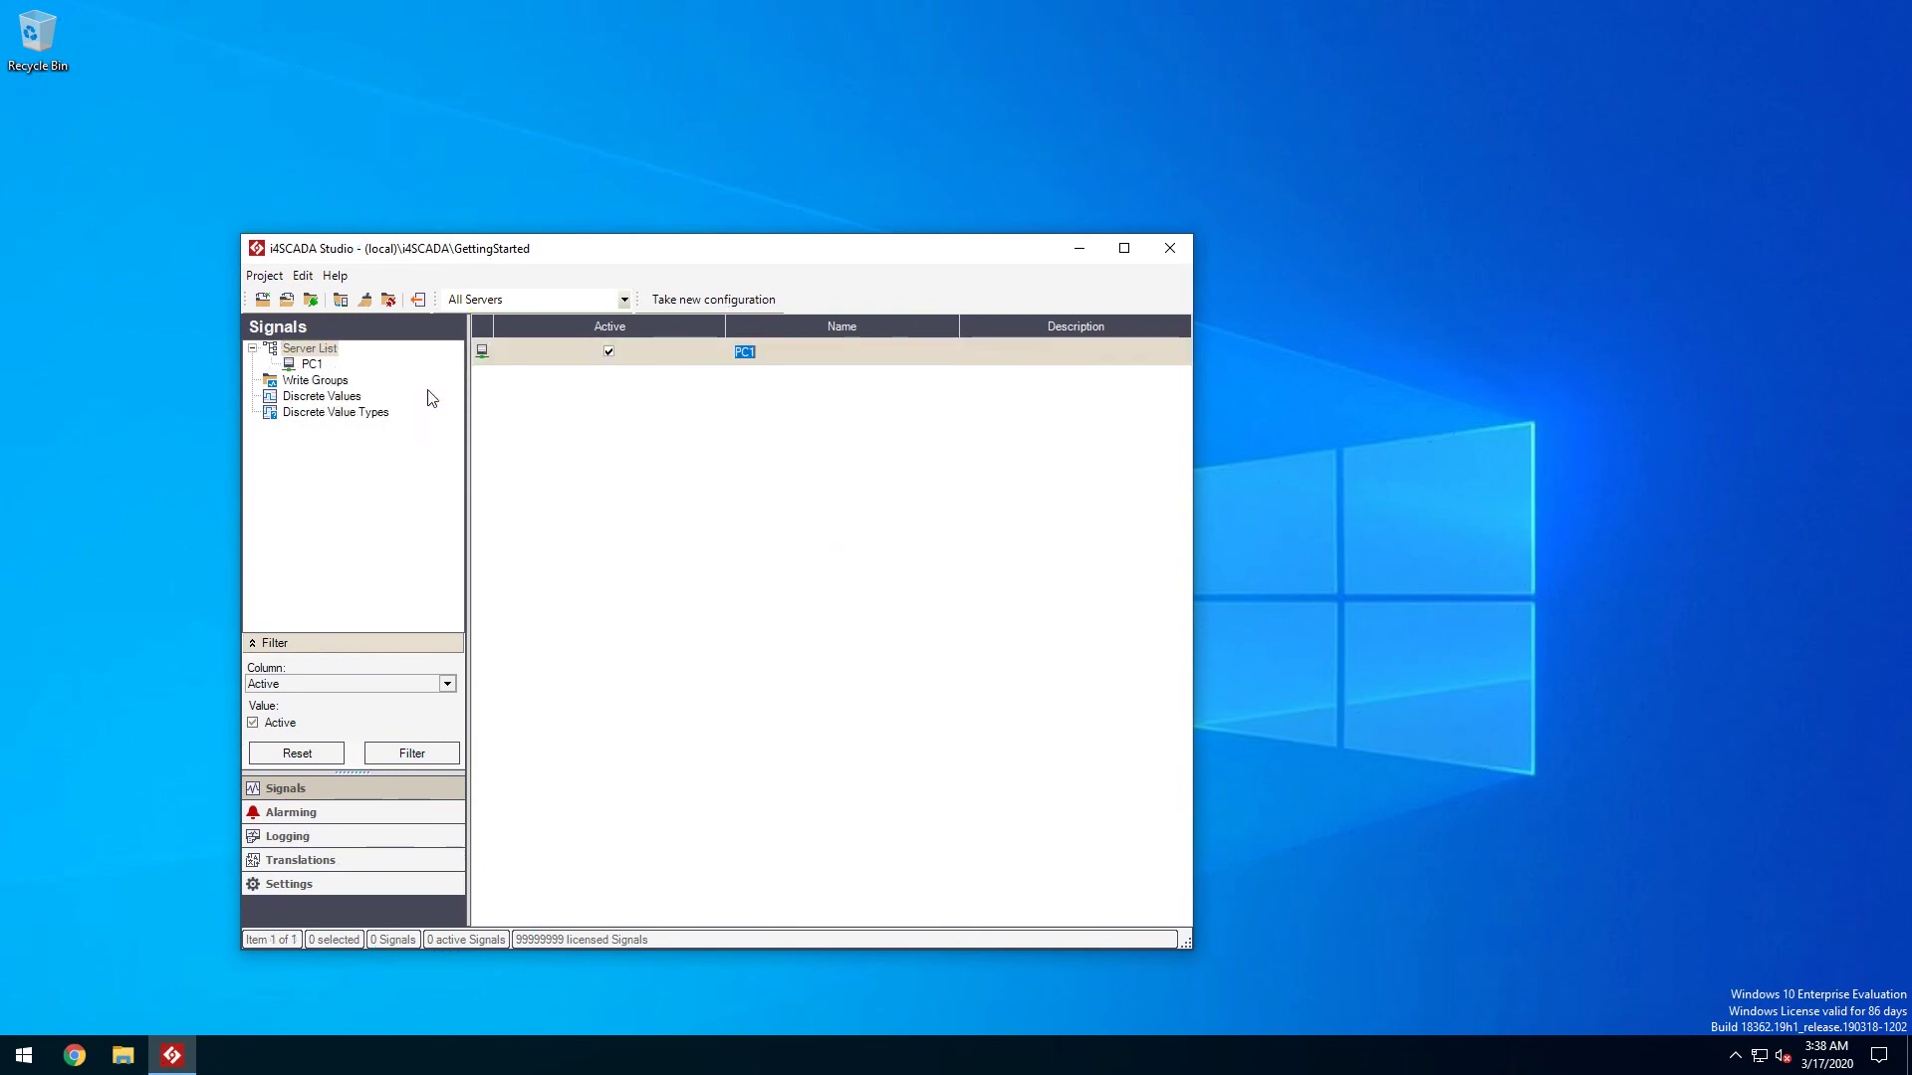
{"action": "left_click", "coordinate": [563, 411]}
{"action": "right_click", "coordinate": [564, 407]}
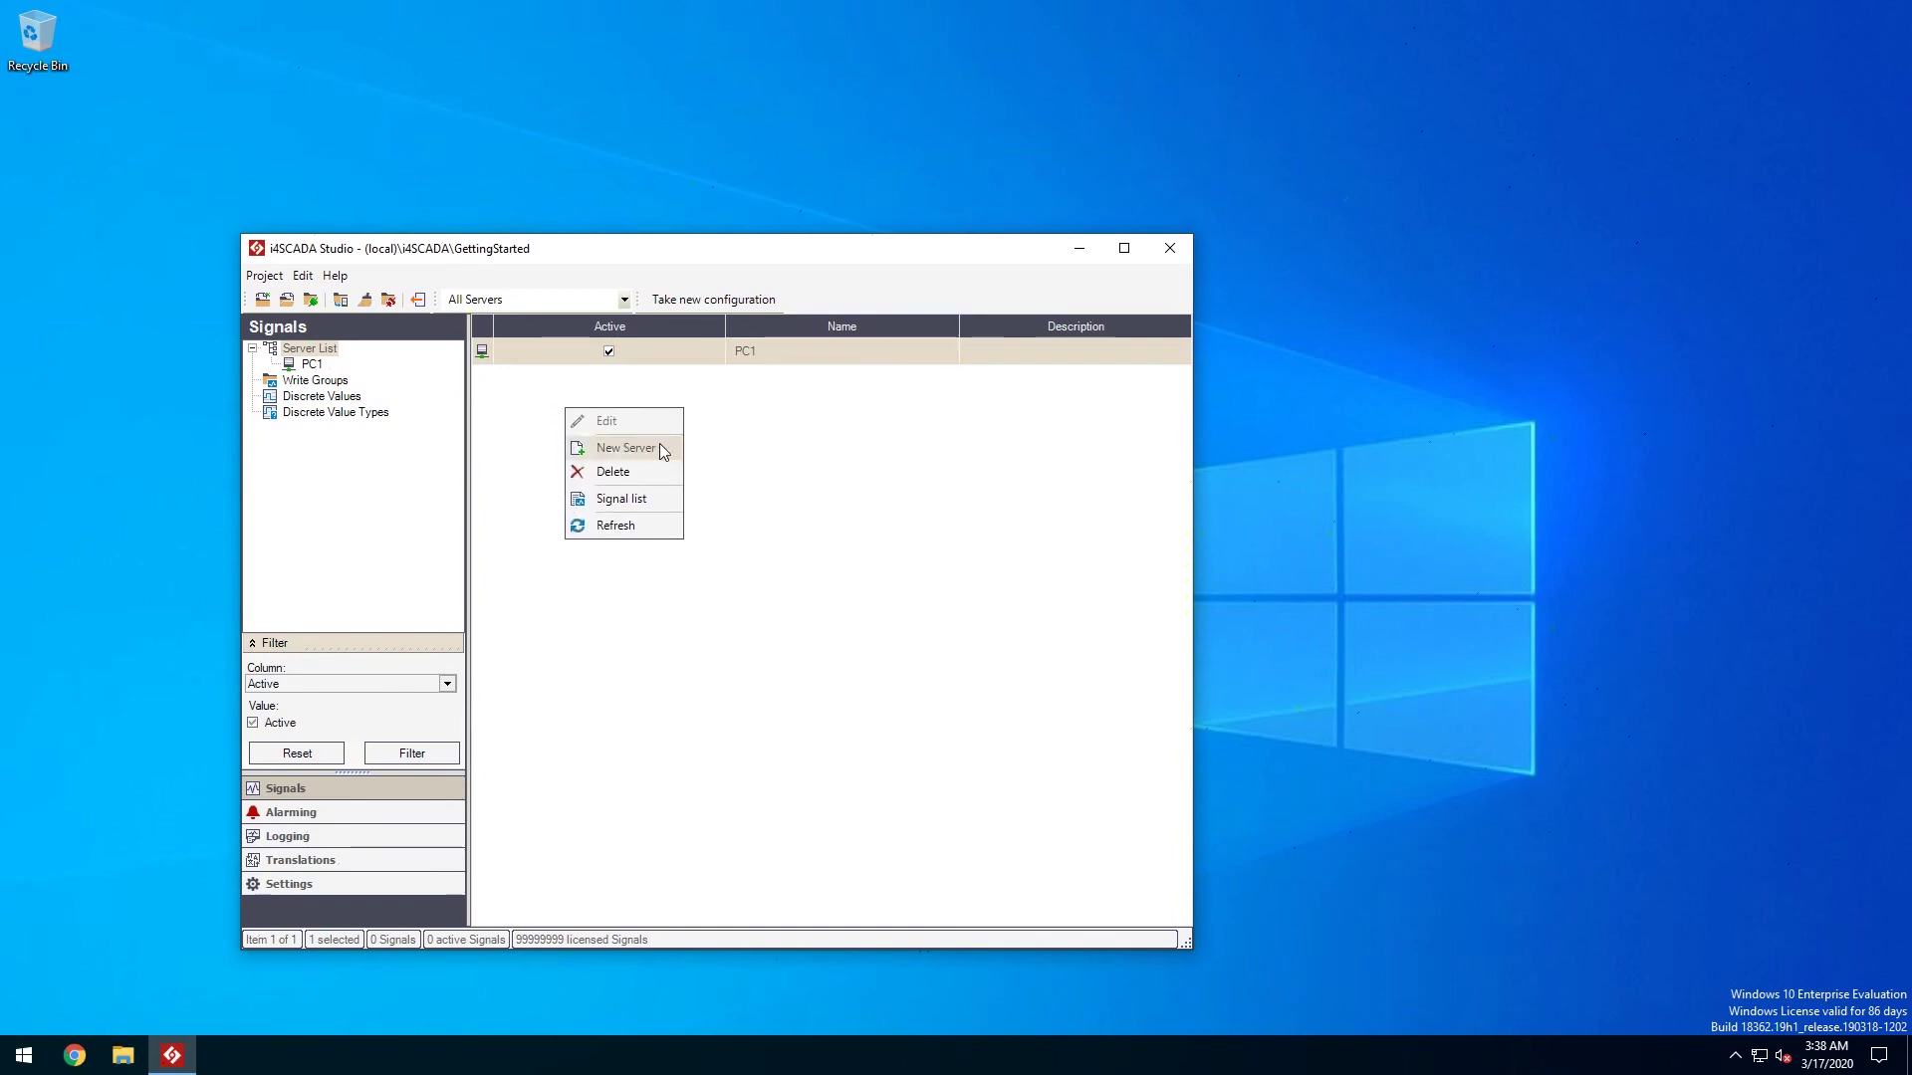
{"action": "left_click", "coordinate": [792, 448]}
{"action": "left_click", "coordinate": [784, 361]}
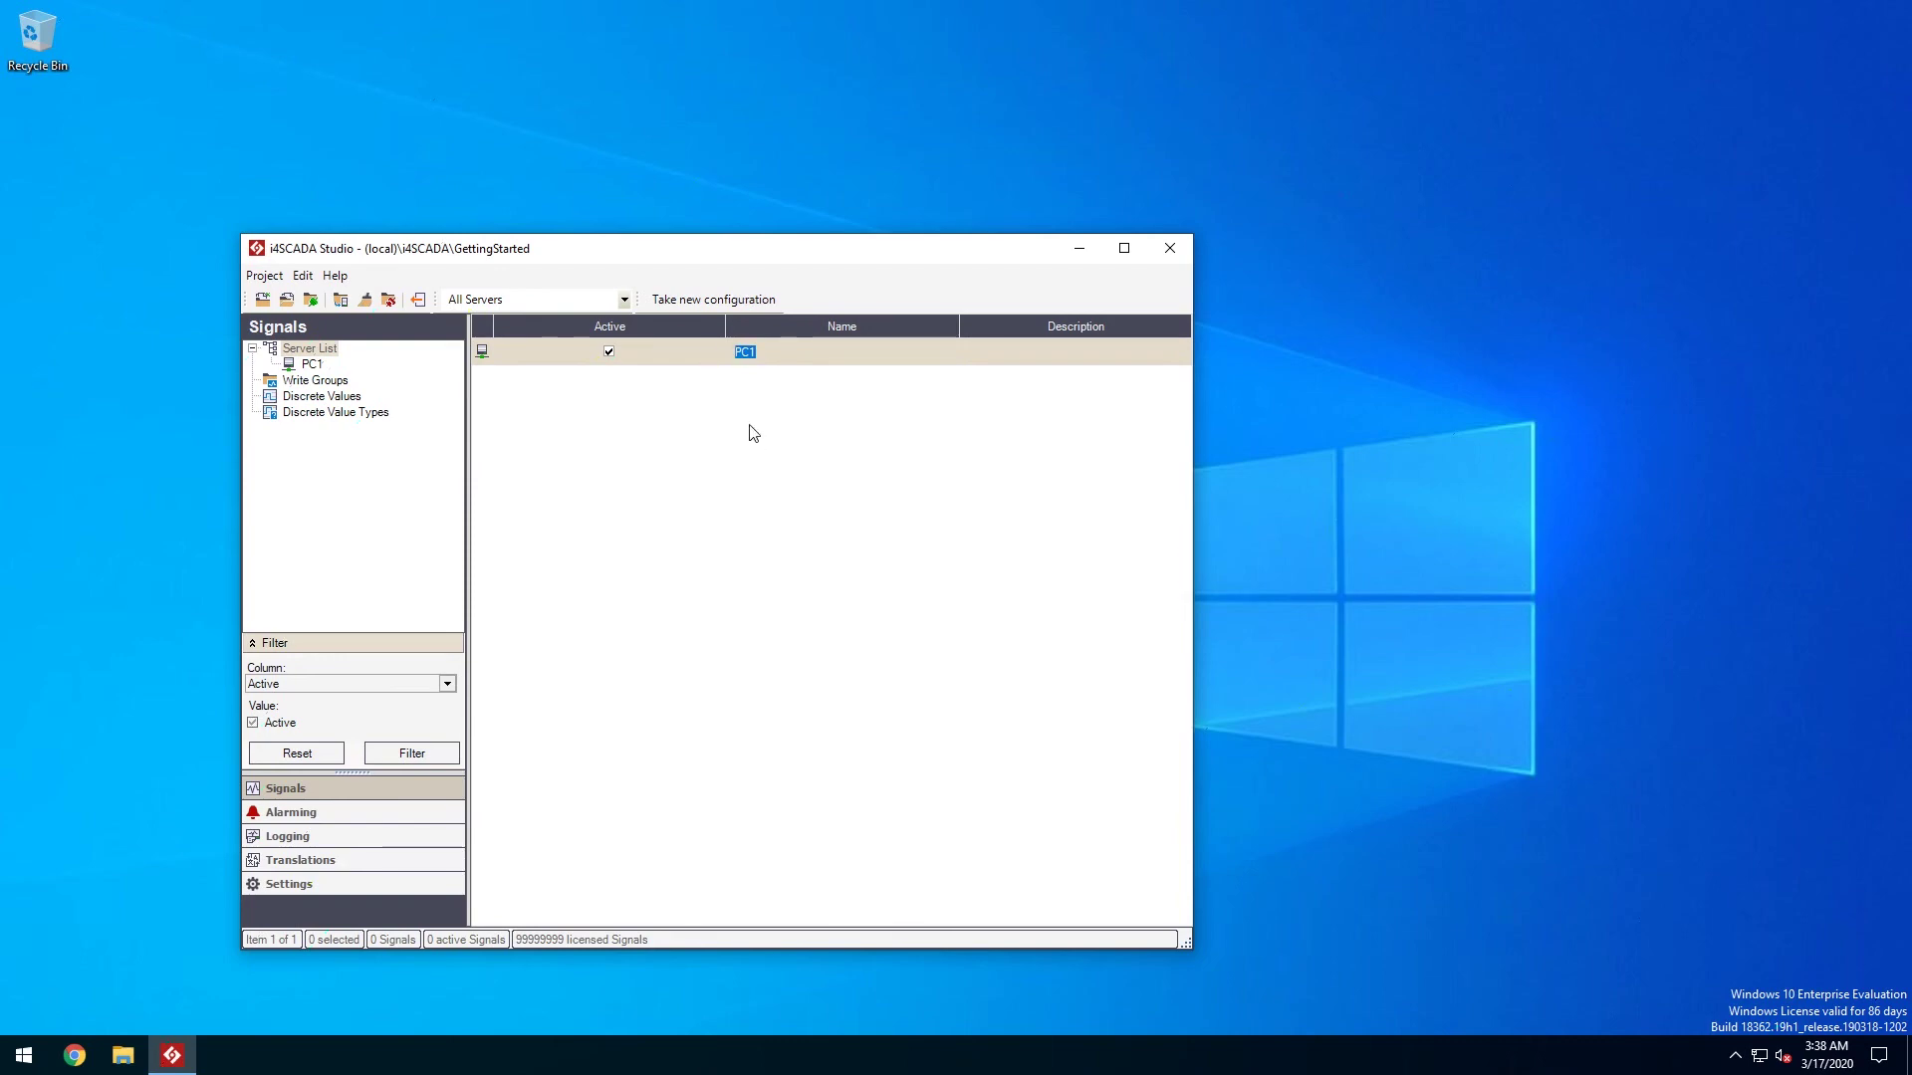
{"action": "key", "text": "BackSpace"}
{"action": "key", "text": "Return"}
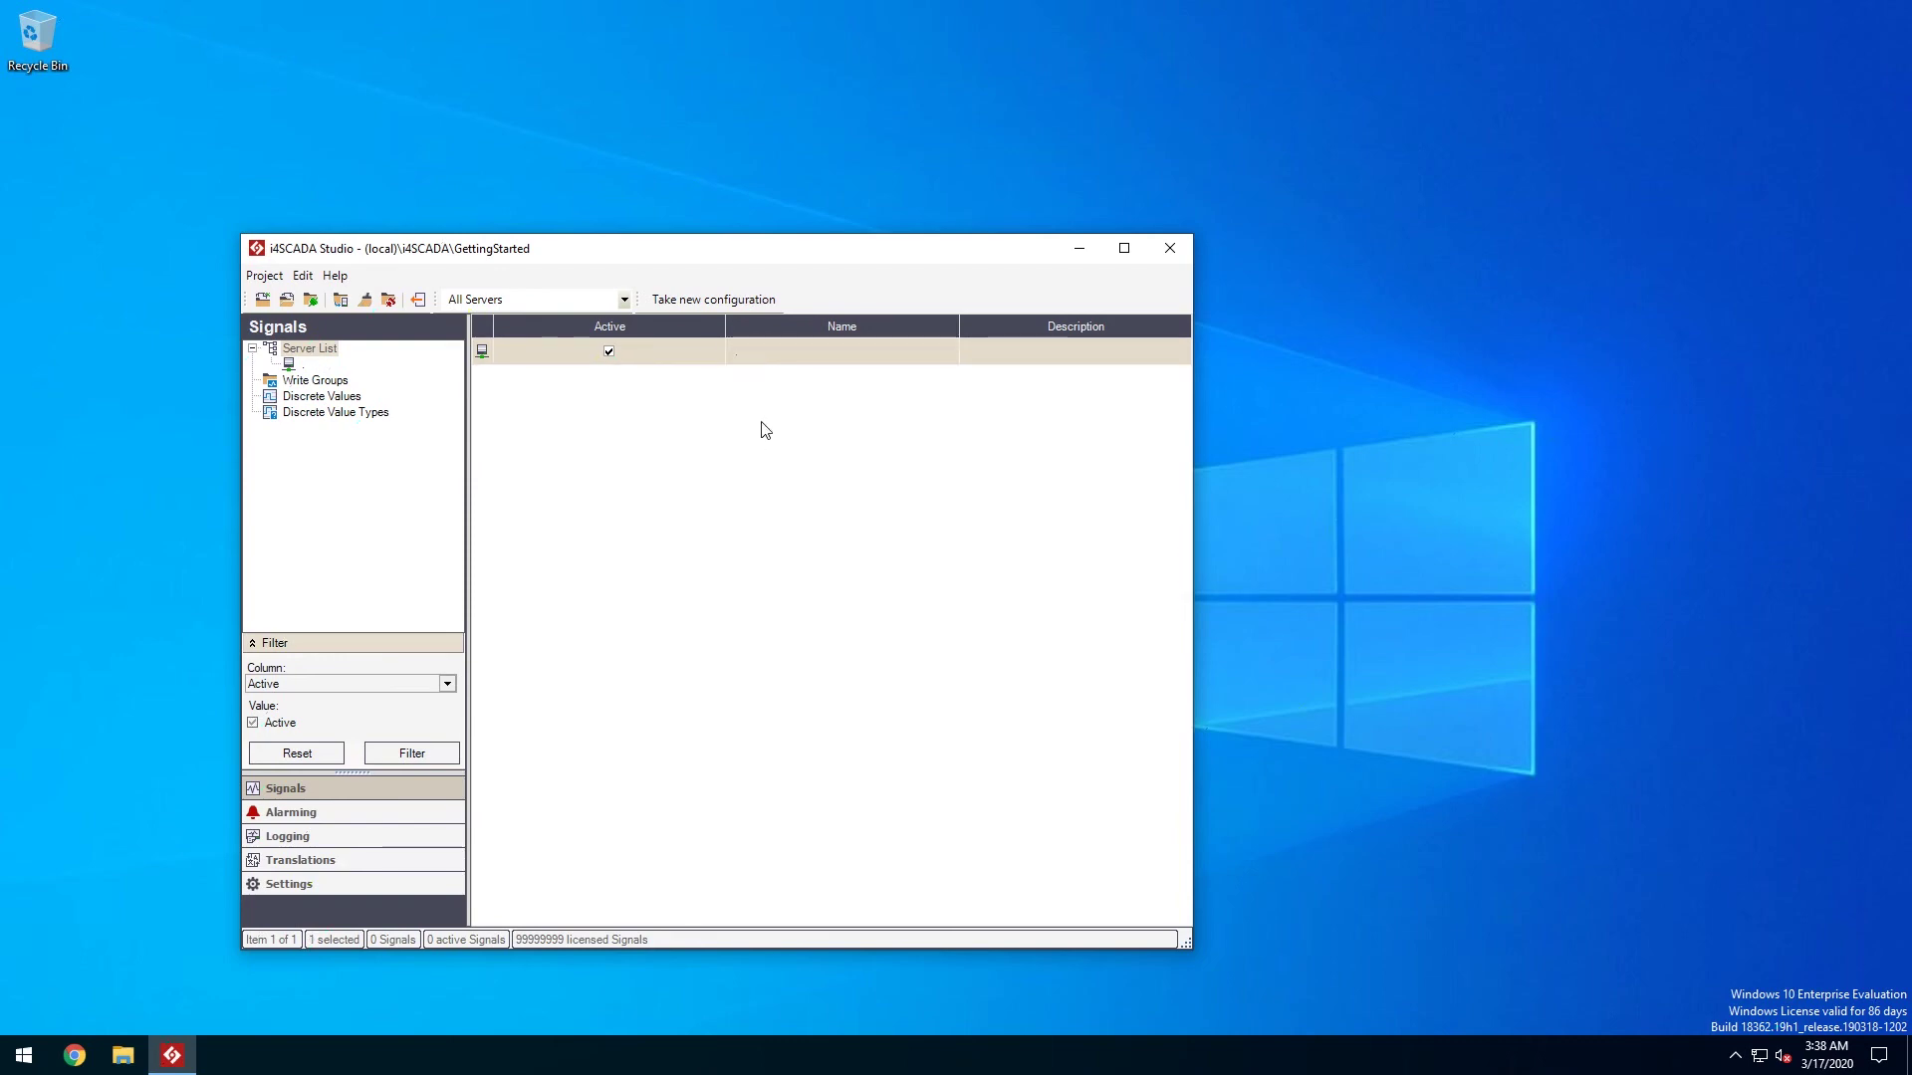
Step: Browse the unnamed server and add the OPC.Sim.DA connector to it
{"action": "left_click", "coordinate": [304, 363]}
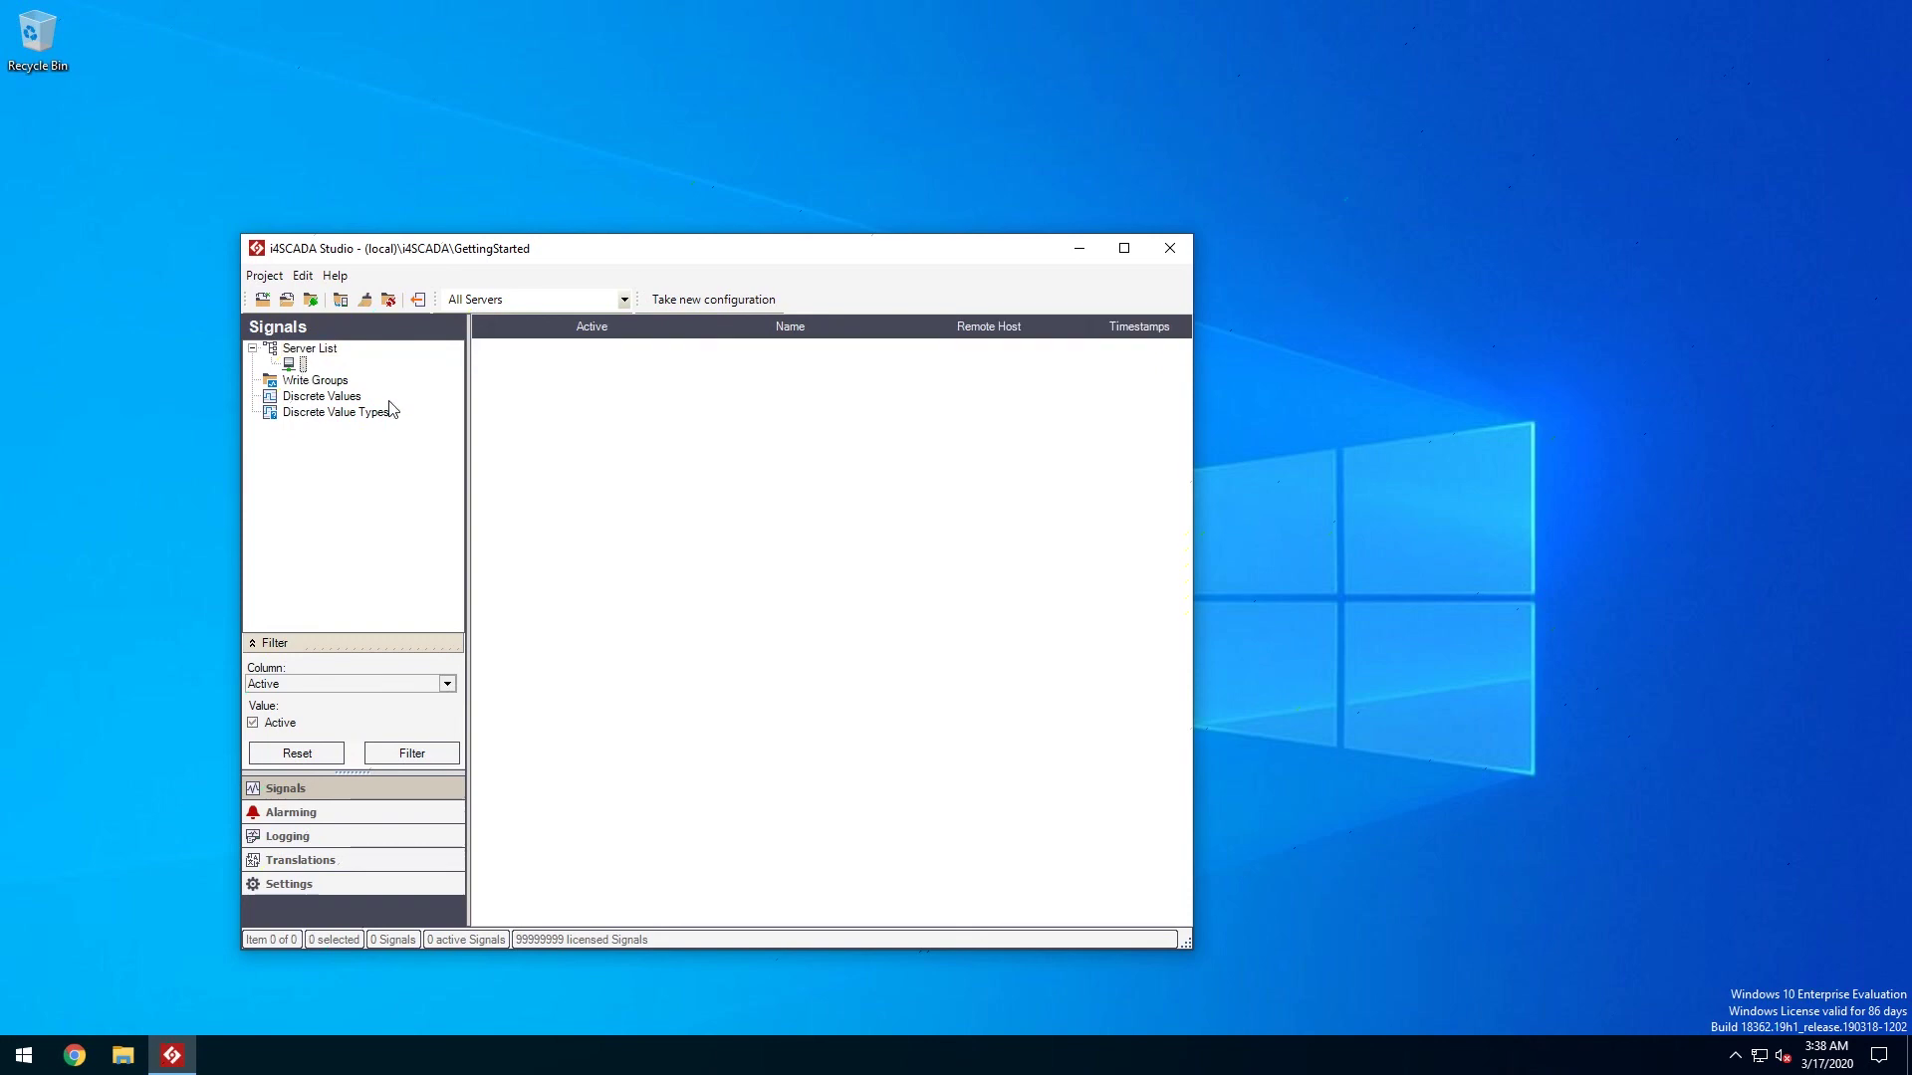
{"action": "right_click", "coordinate": [304, 368]}
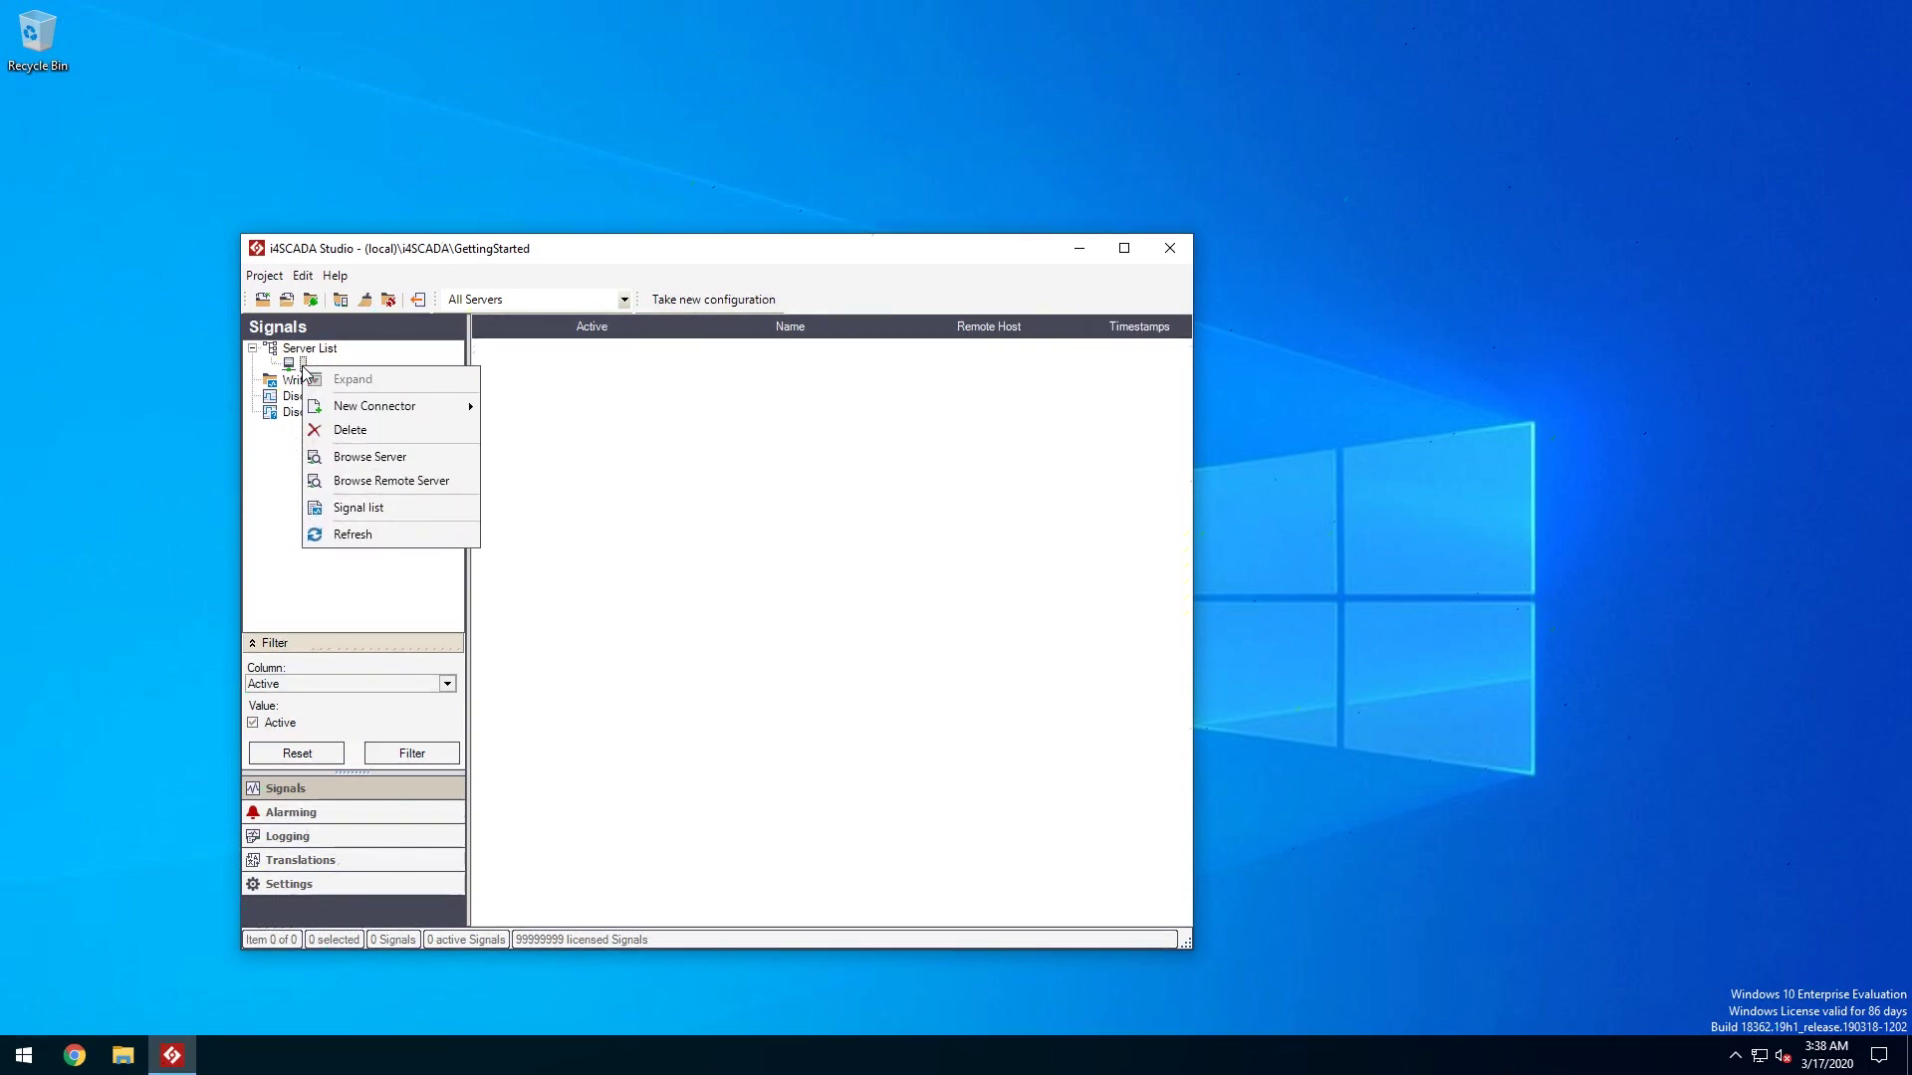
{"action": "left_click", "coordinate": [391, 457]}
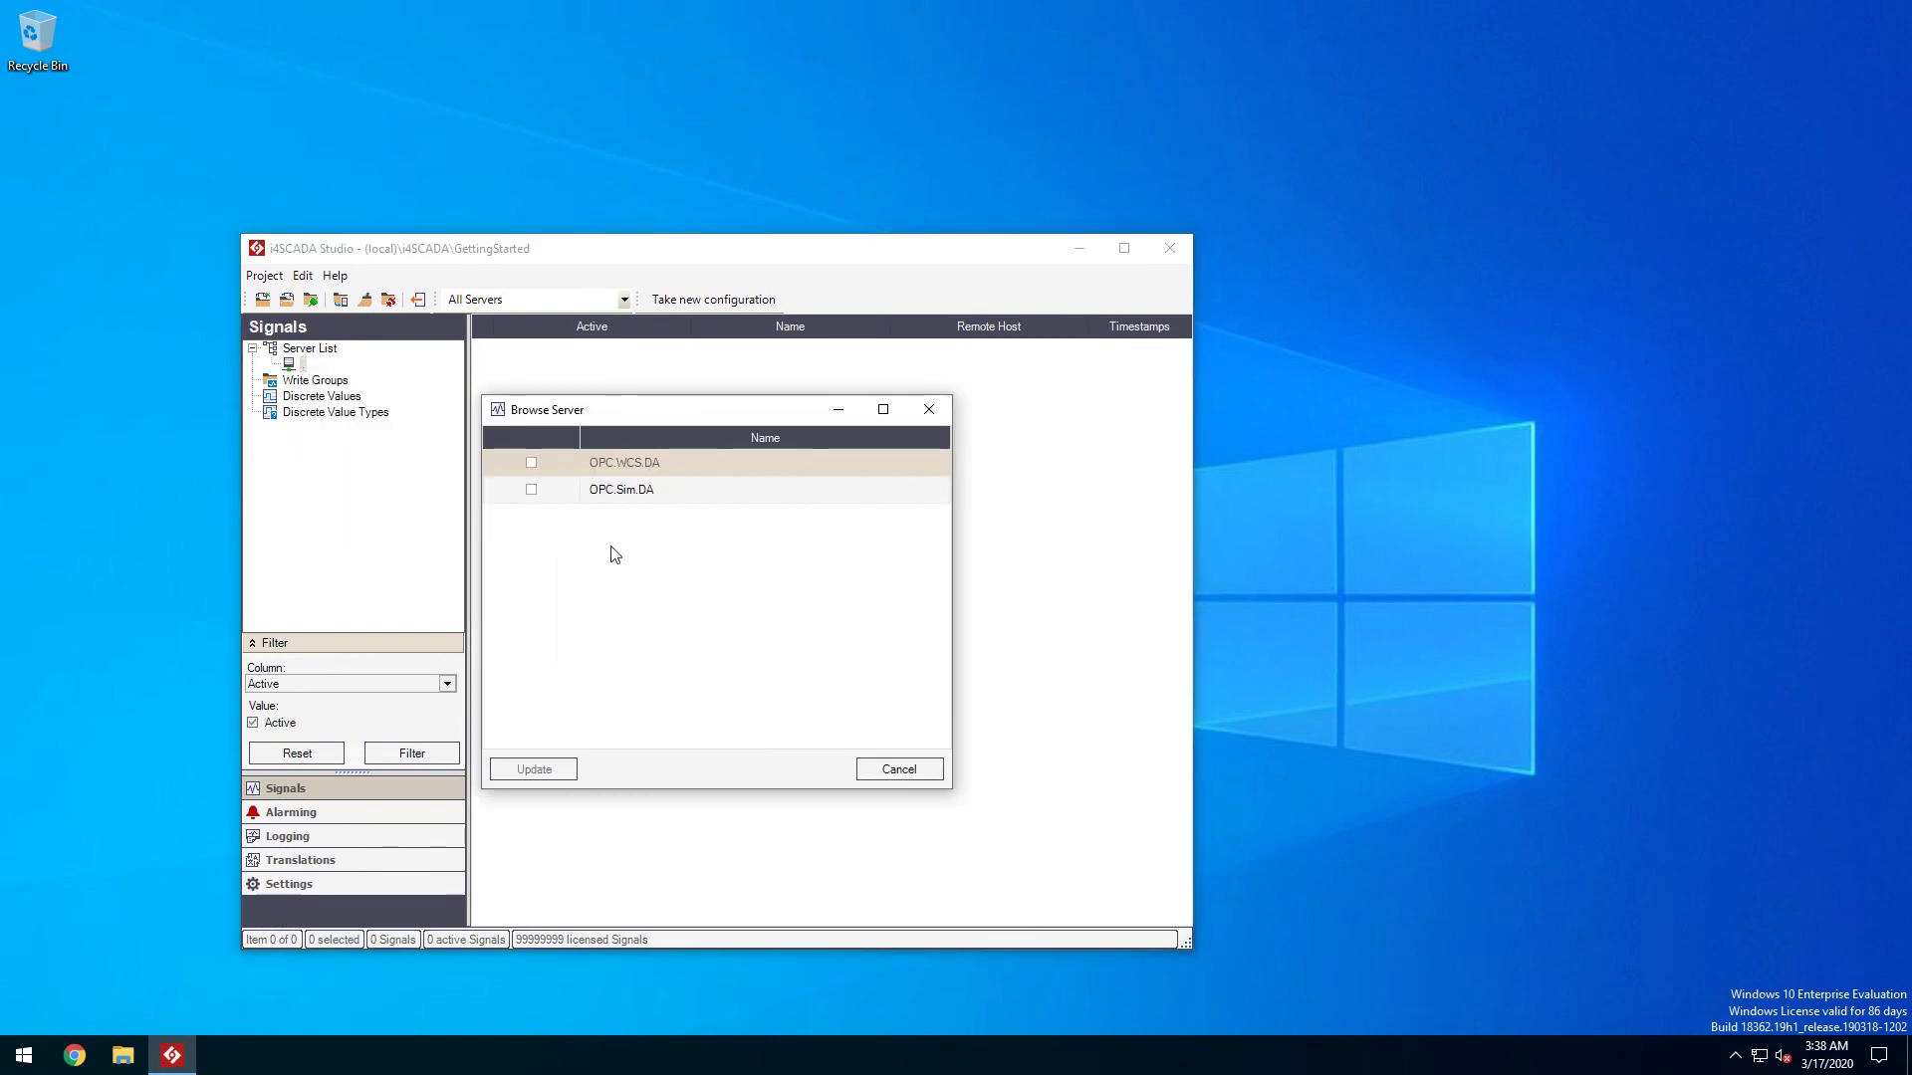
{"action": "left_click", "coordinate": [649, 492]}
{"action": "left_click", "coordinate": [531, 489]}
{"action": "left_click", "coordinate": [554, 772]}
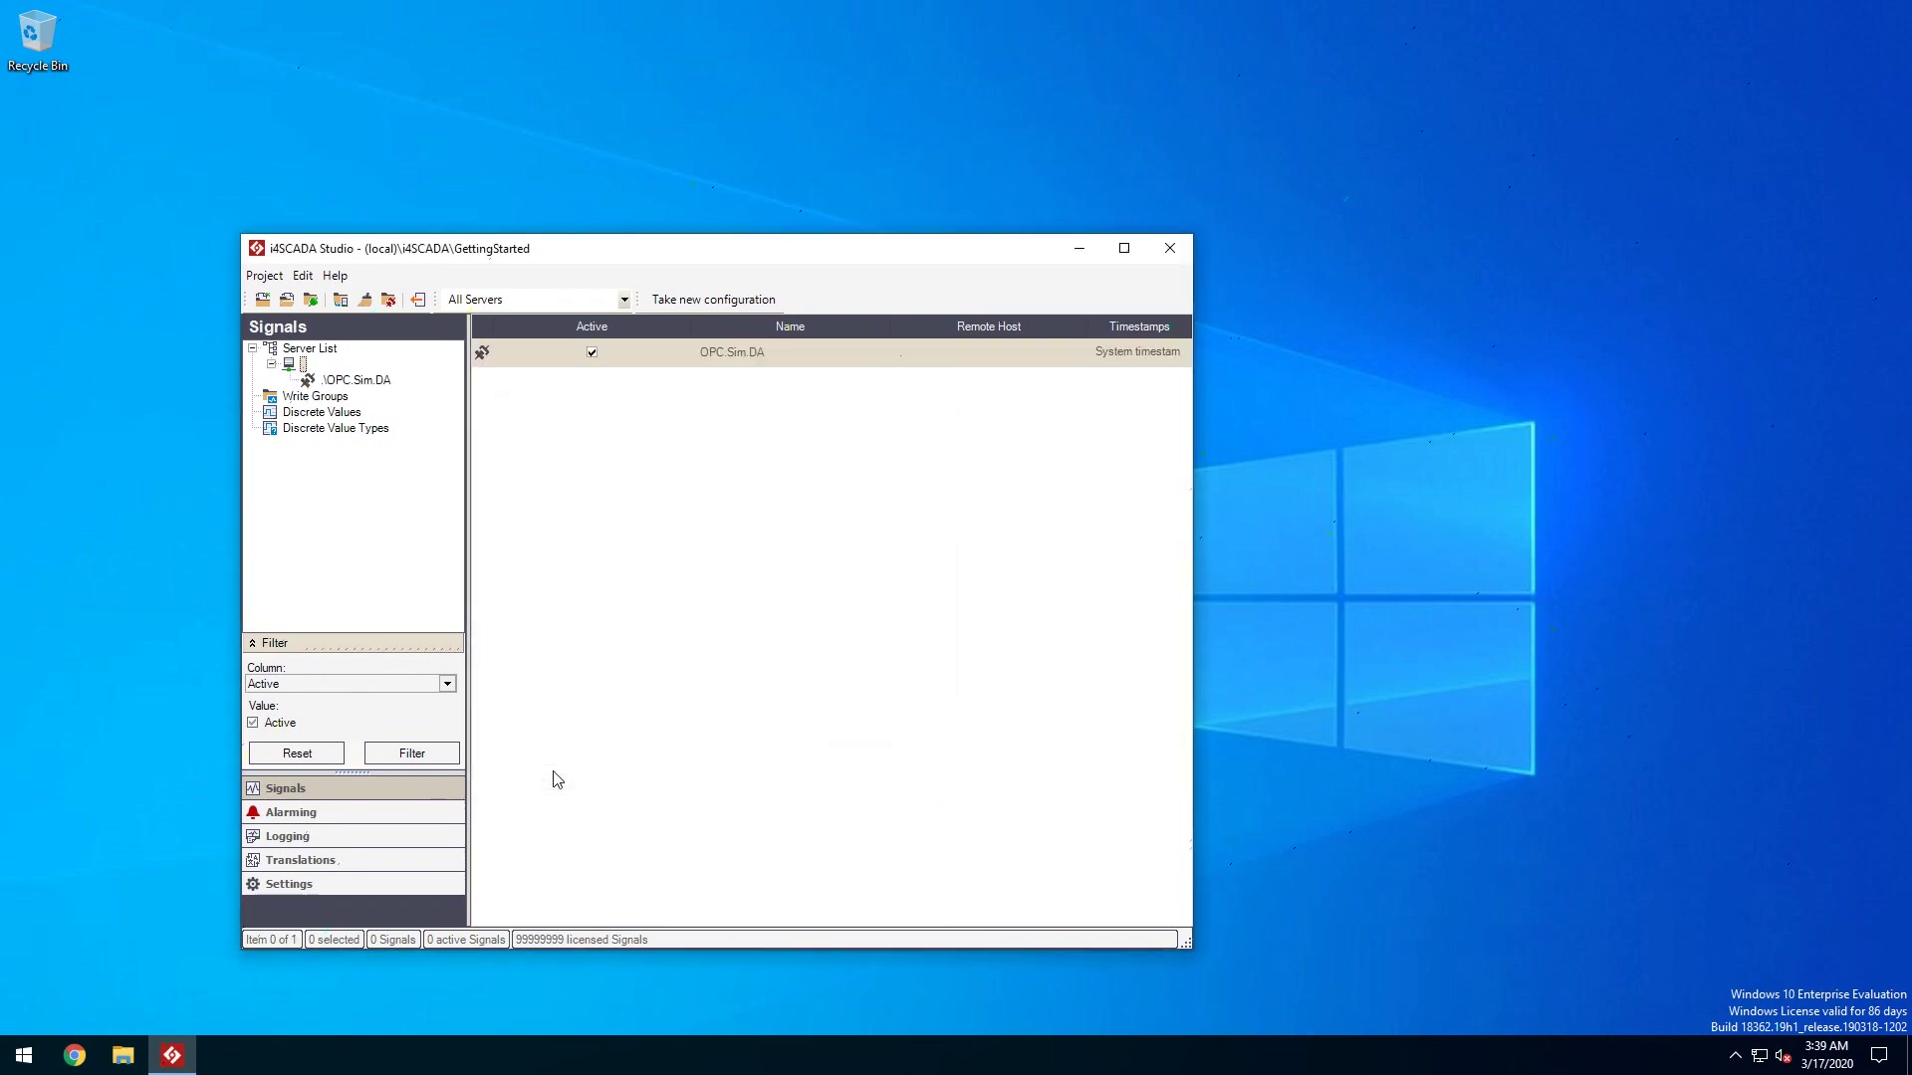
{"action": "right_click", "coordinate": [386, 383]}
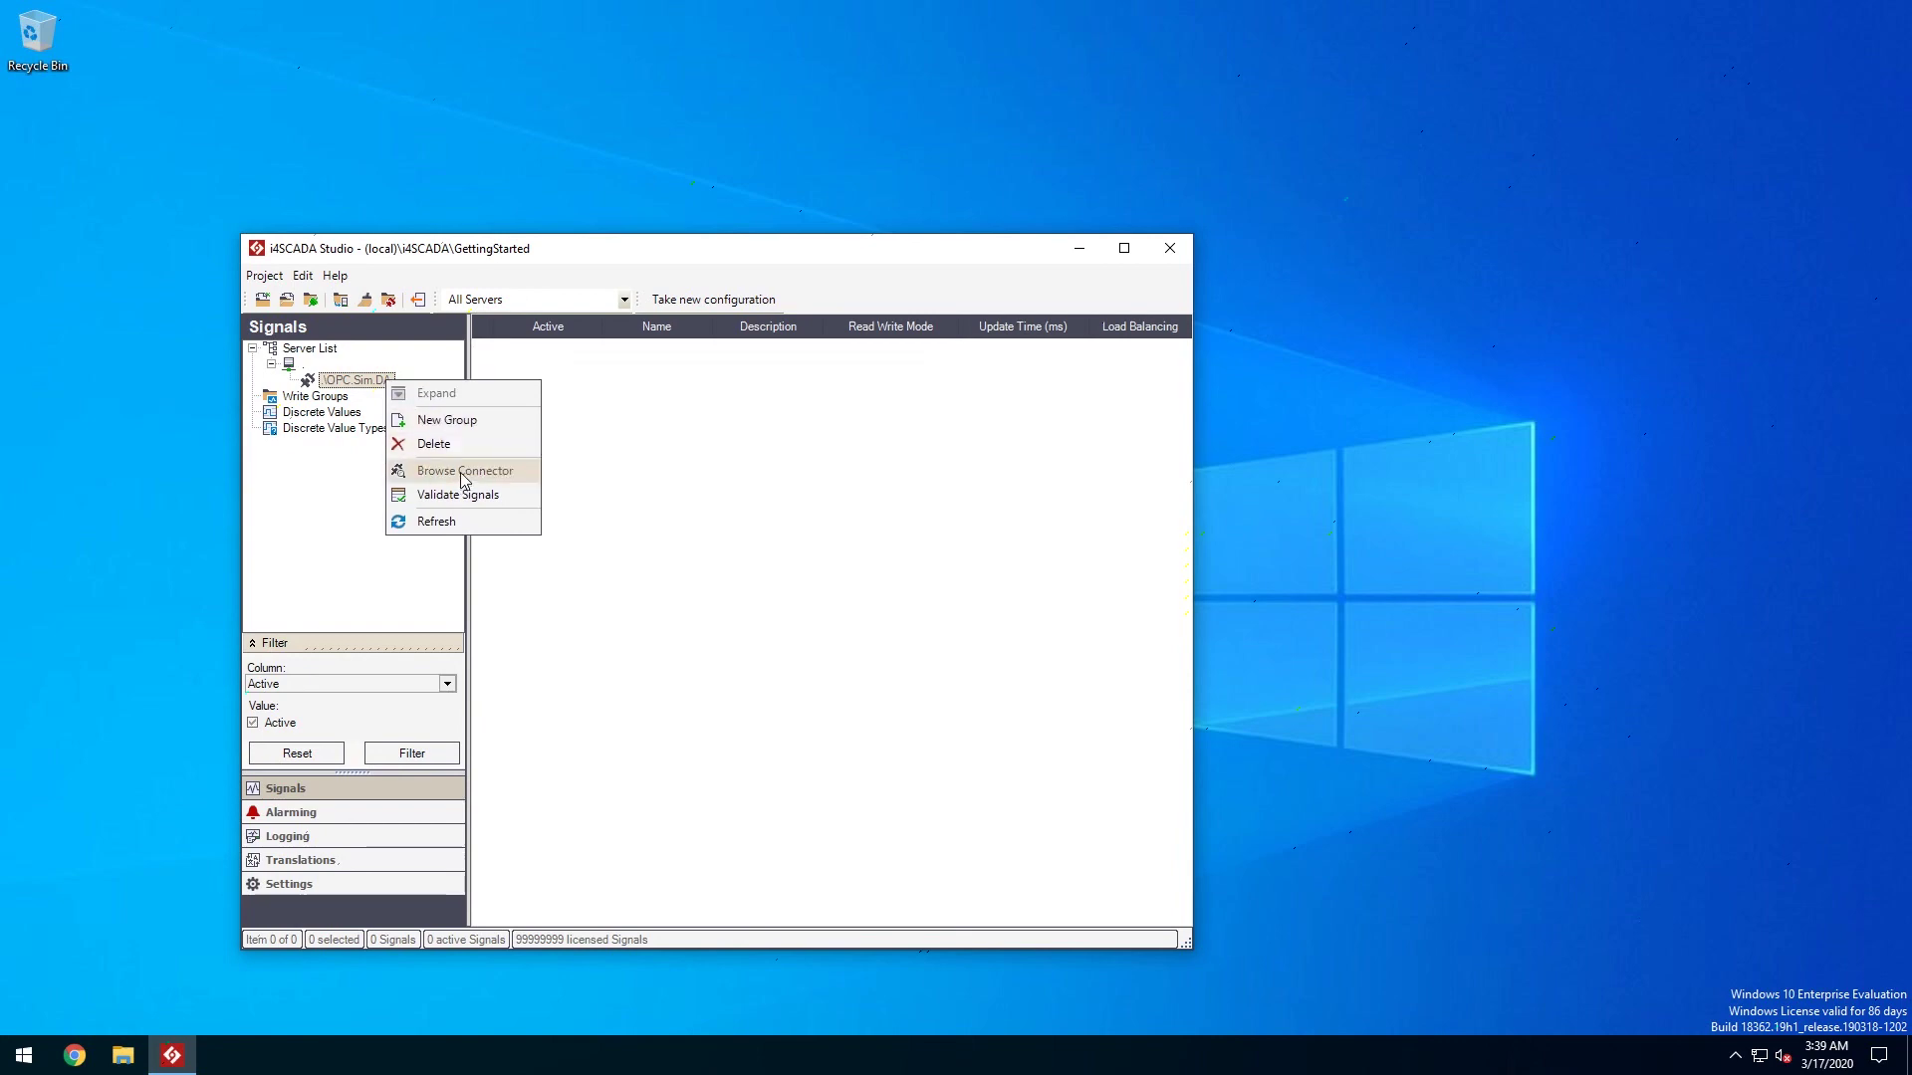
Step: Select all 25 OPC.Sim.DA signals and add them to a new group, Signal Group
{"action": "left_click", "coordinate": [460, 474]}
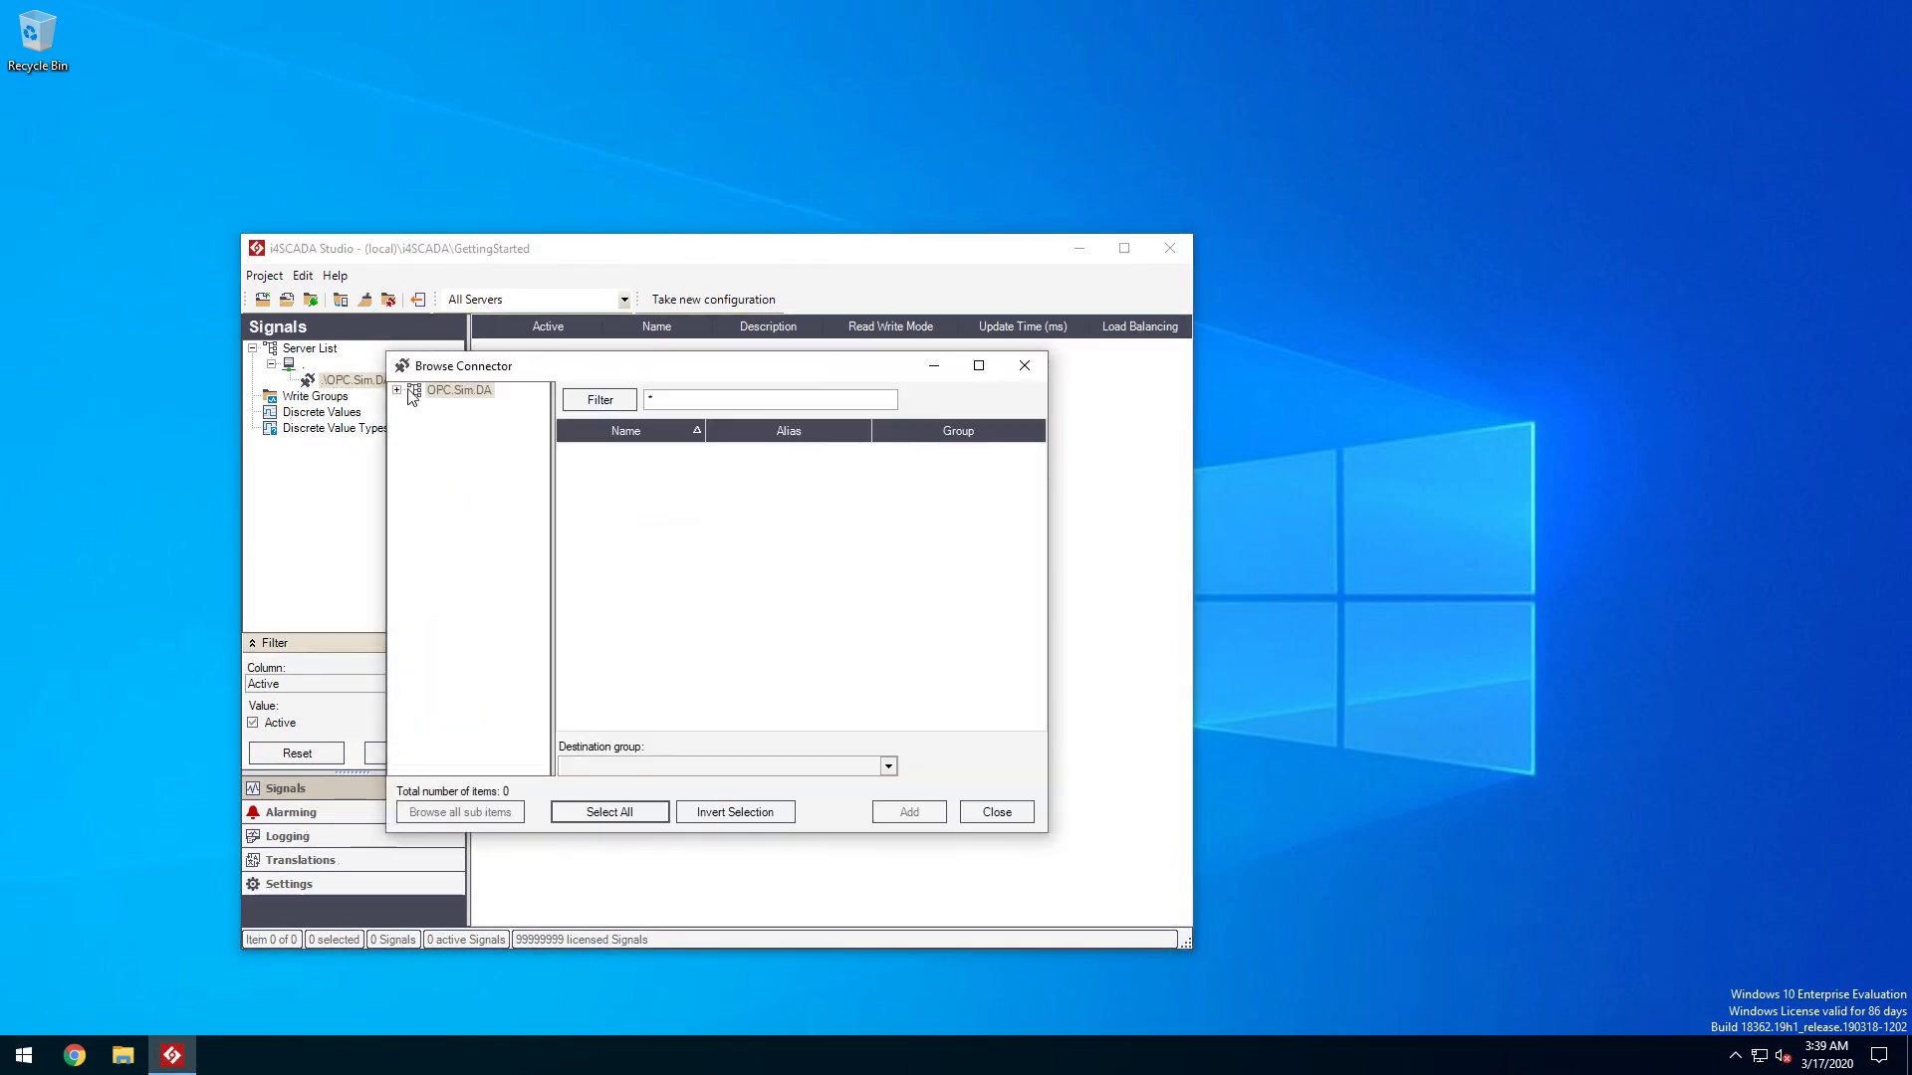
{"action": "left_click", "coordinate": [411, 392]}
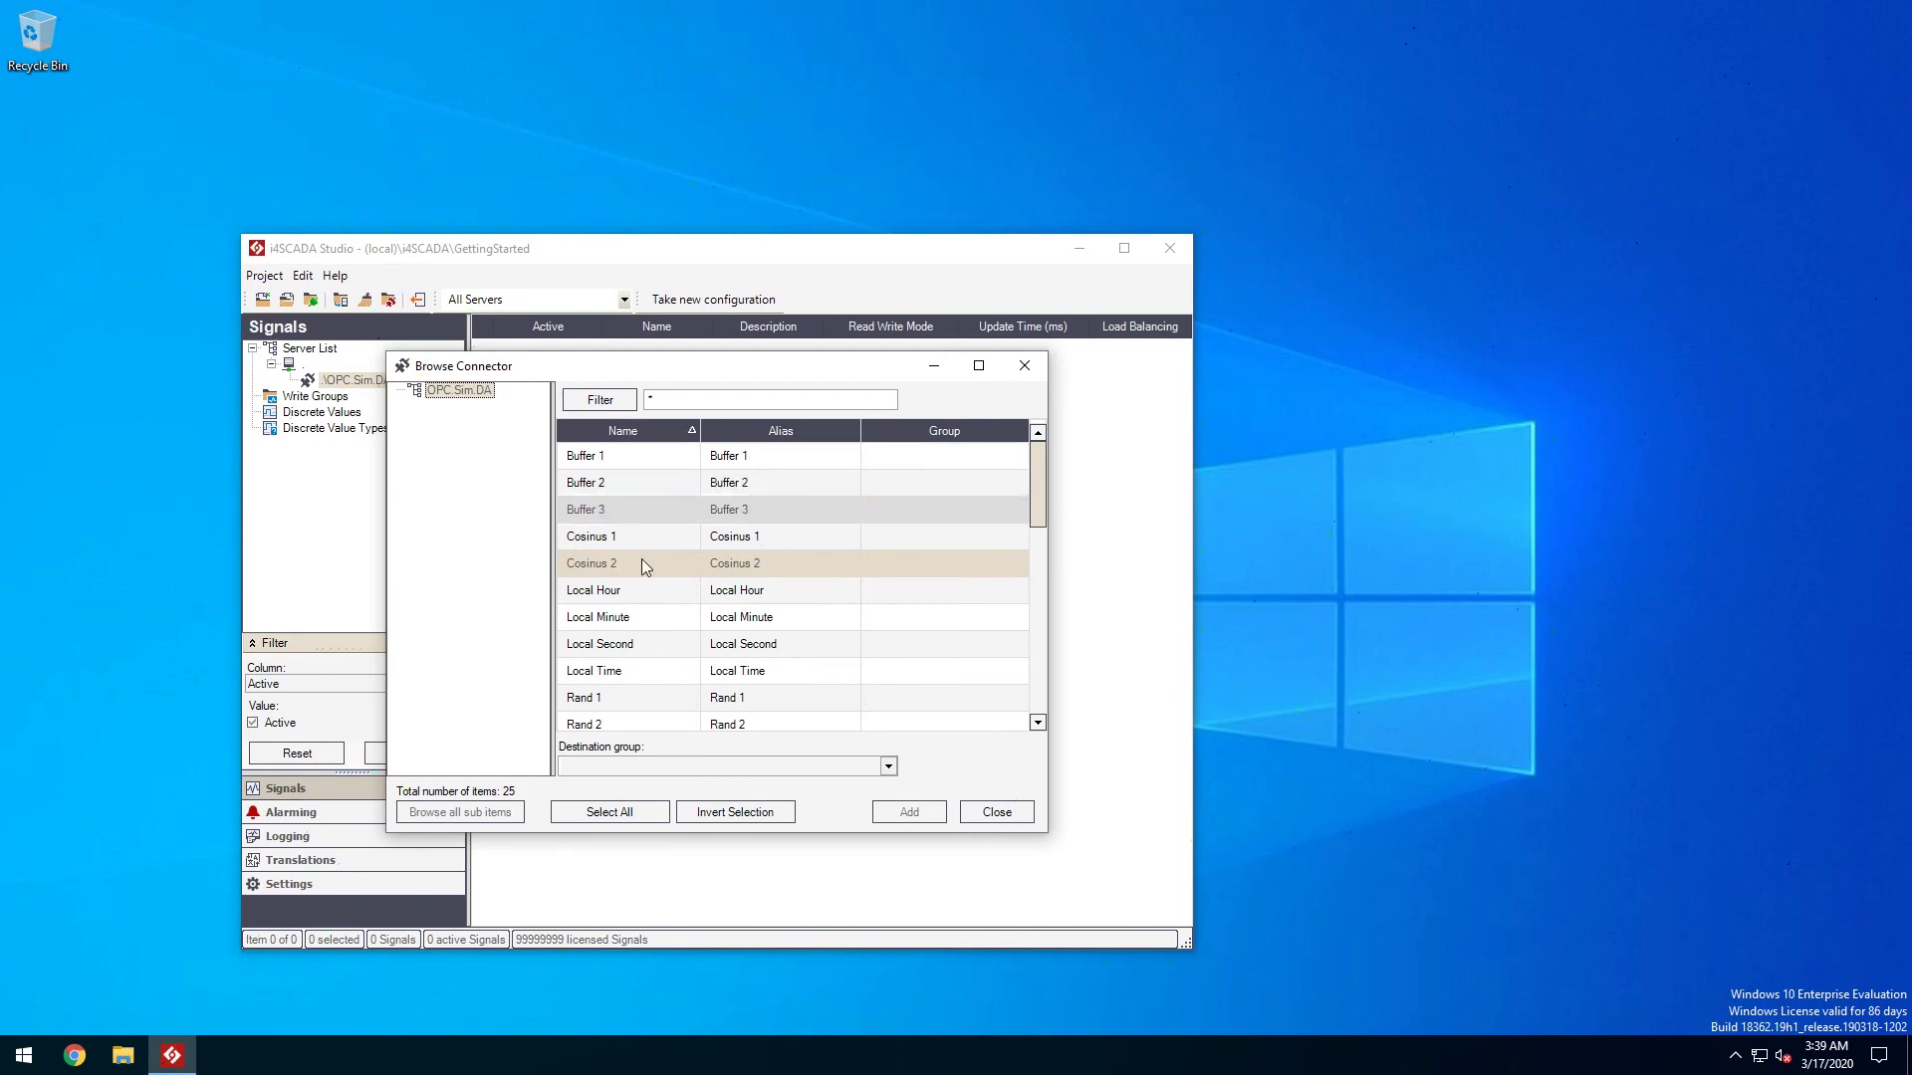
{"action": "left_click", "coordinate": [889, 767]}
{"action": "left_click", "coordinate": [889, 767]}
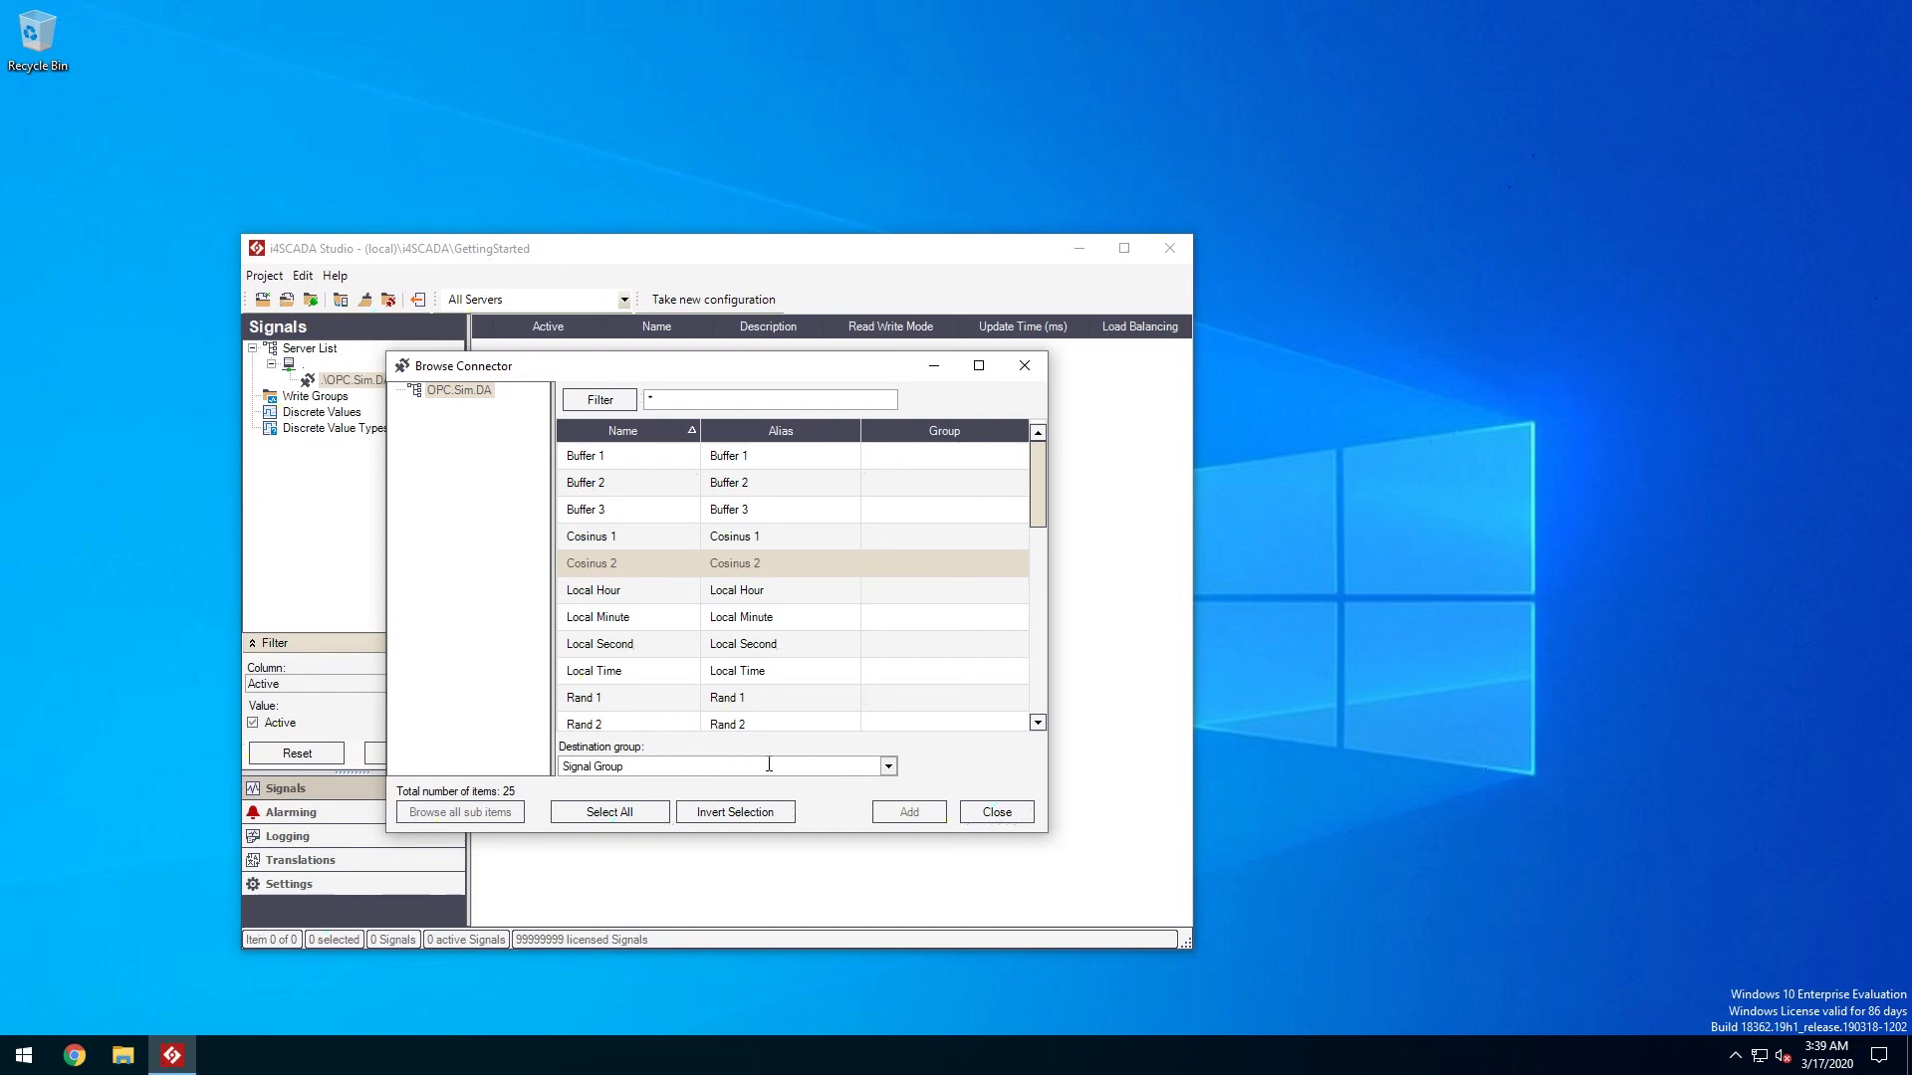
{"action": "left_click", "coordinate": [640, 808]}
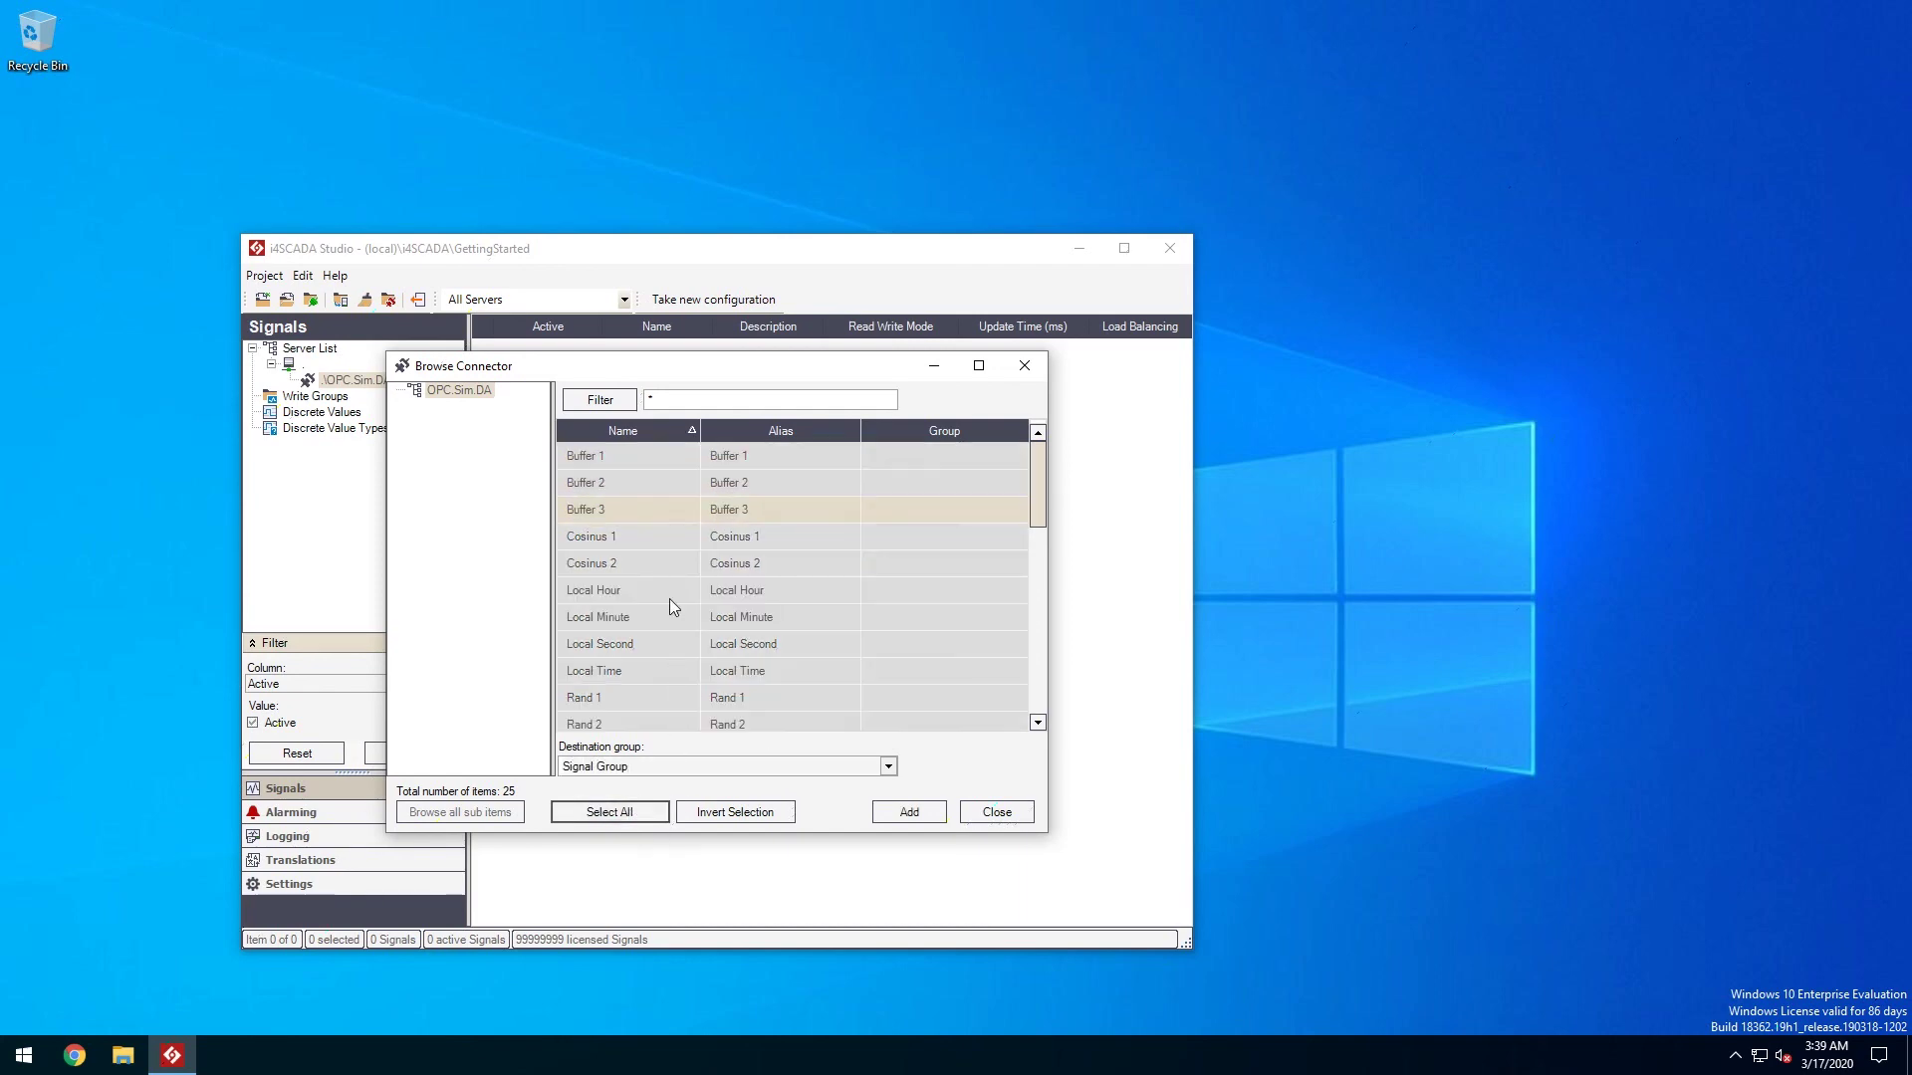
{"action": "left_click", "coordinate": [909, 812]}
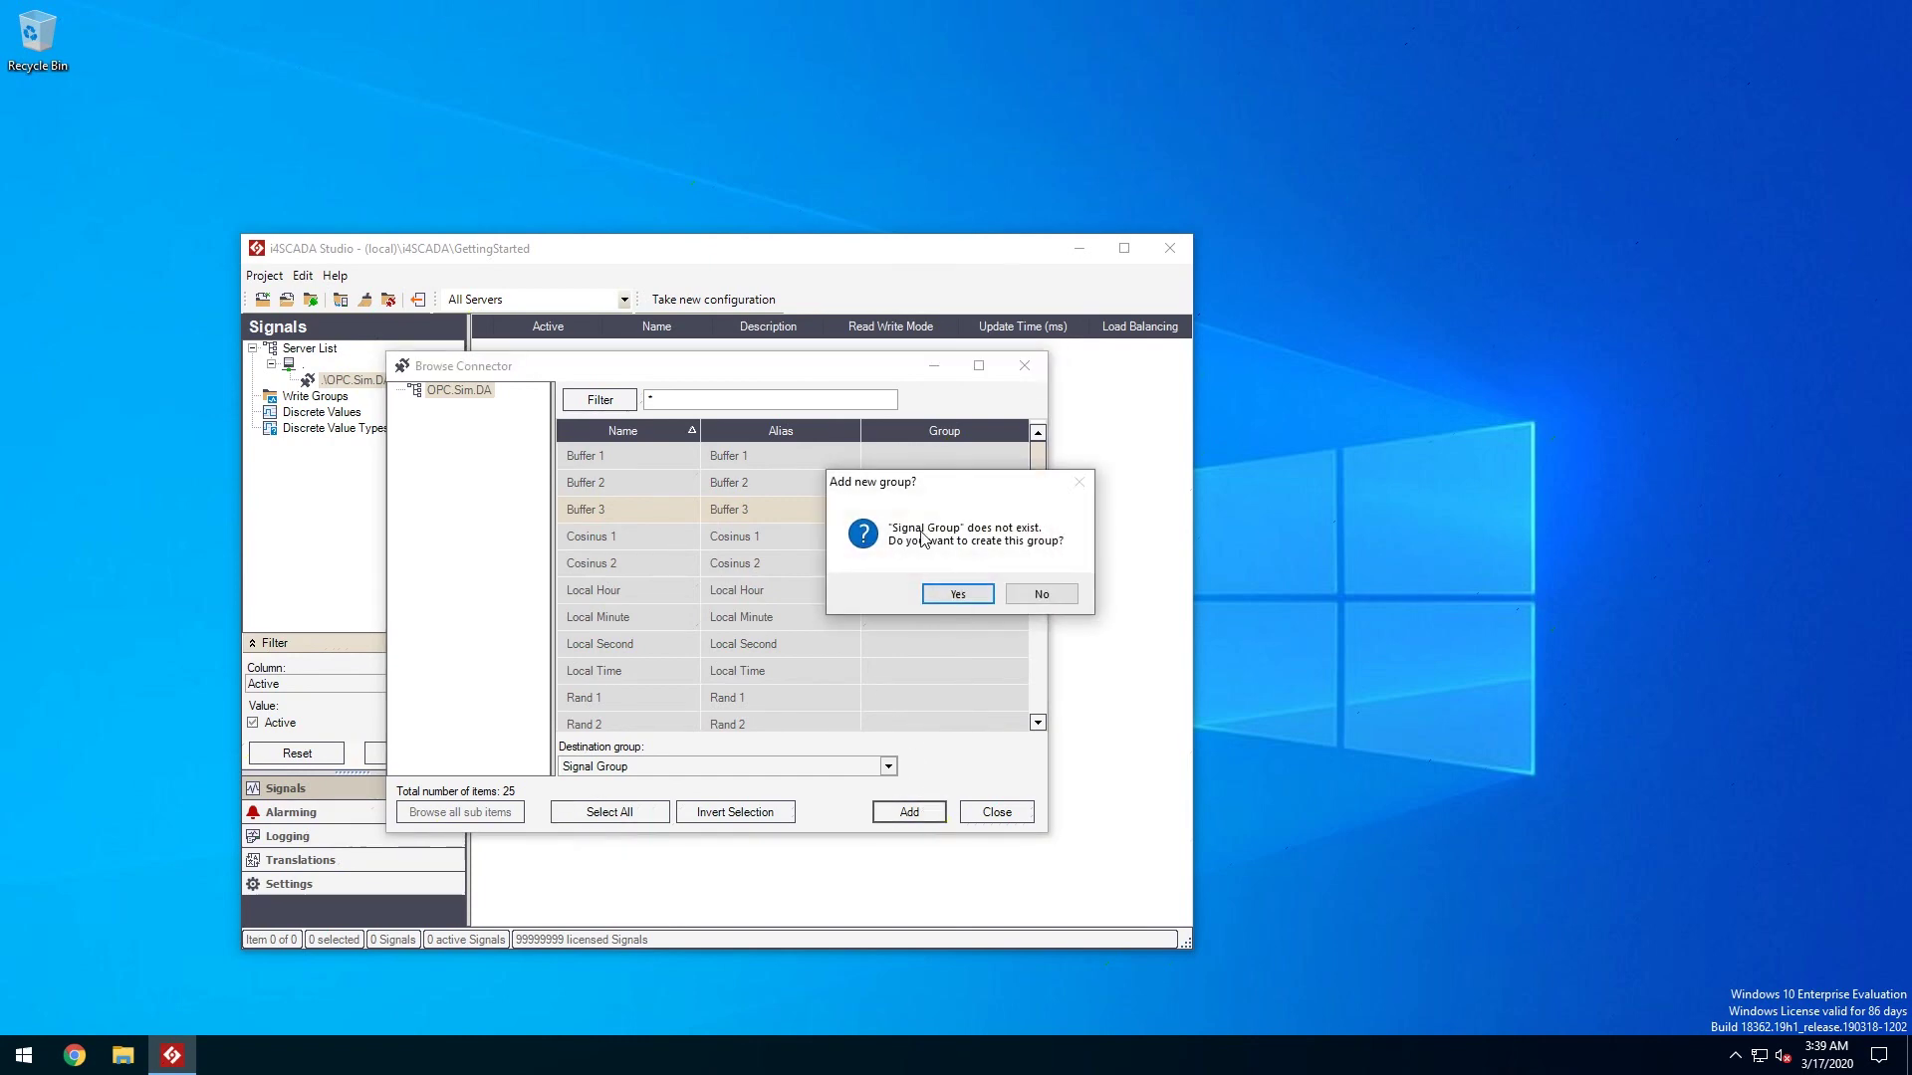
{"action": "left_click", "coordinate": [957, 595]}
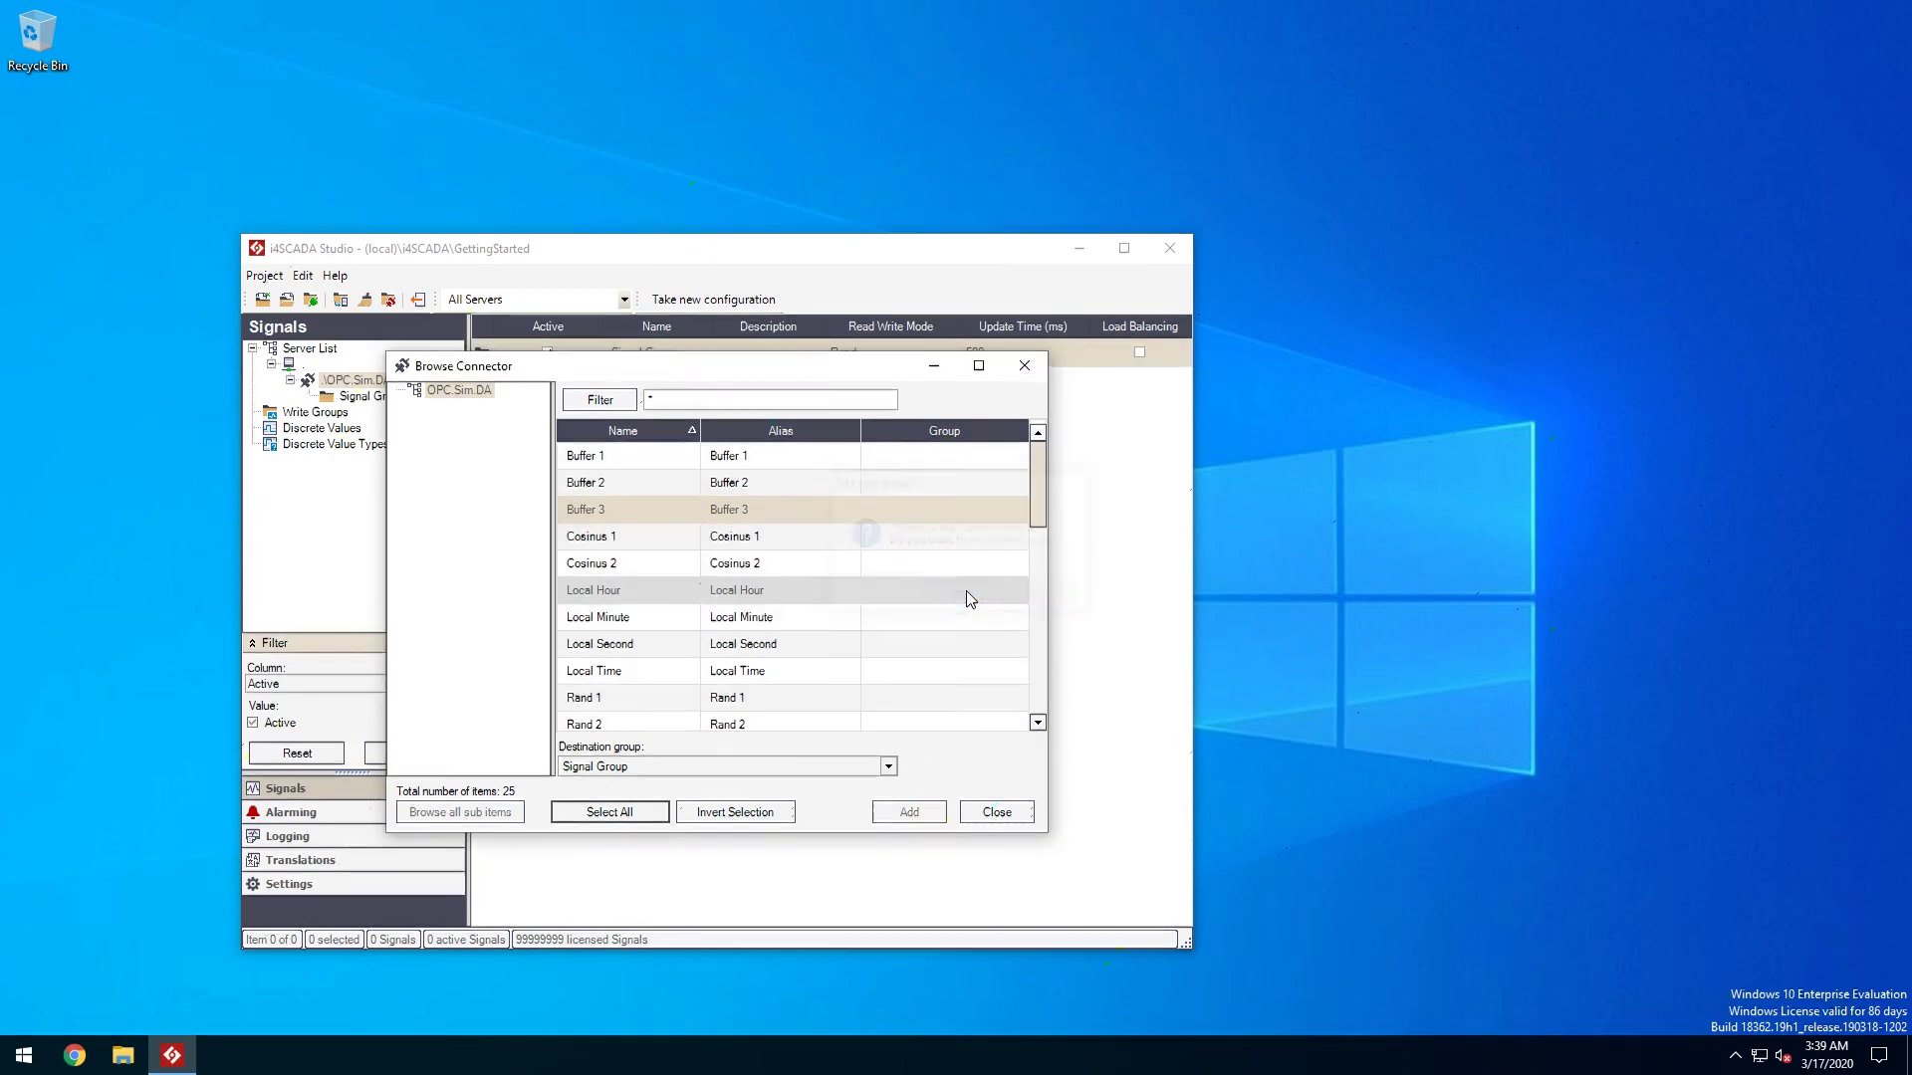
Step: Create a new group named Second Signal Group under the .OPC.Sim.DA connector
{"action": "left_click", "coordinate": [995, 811]}
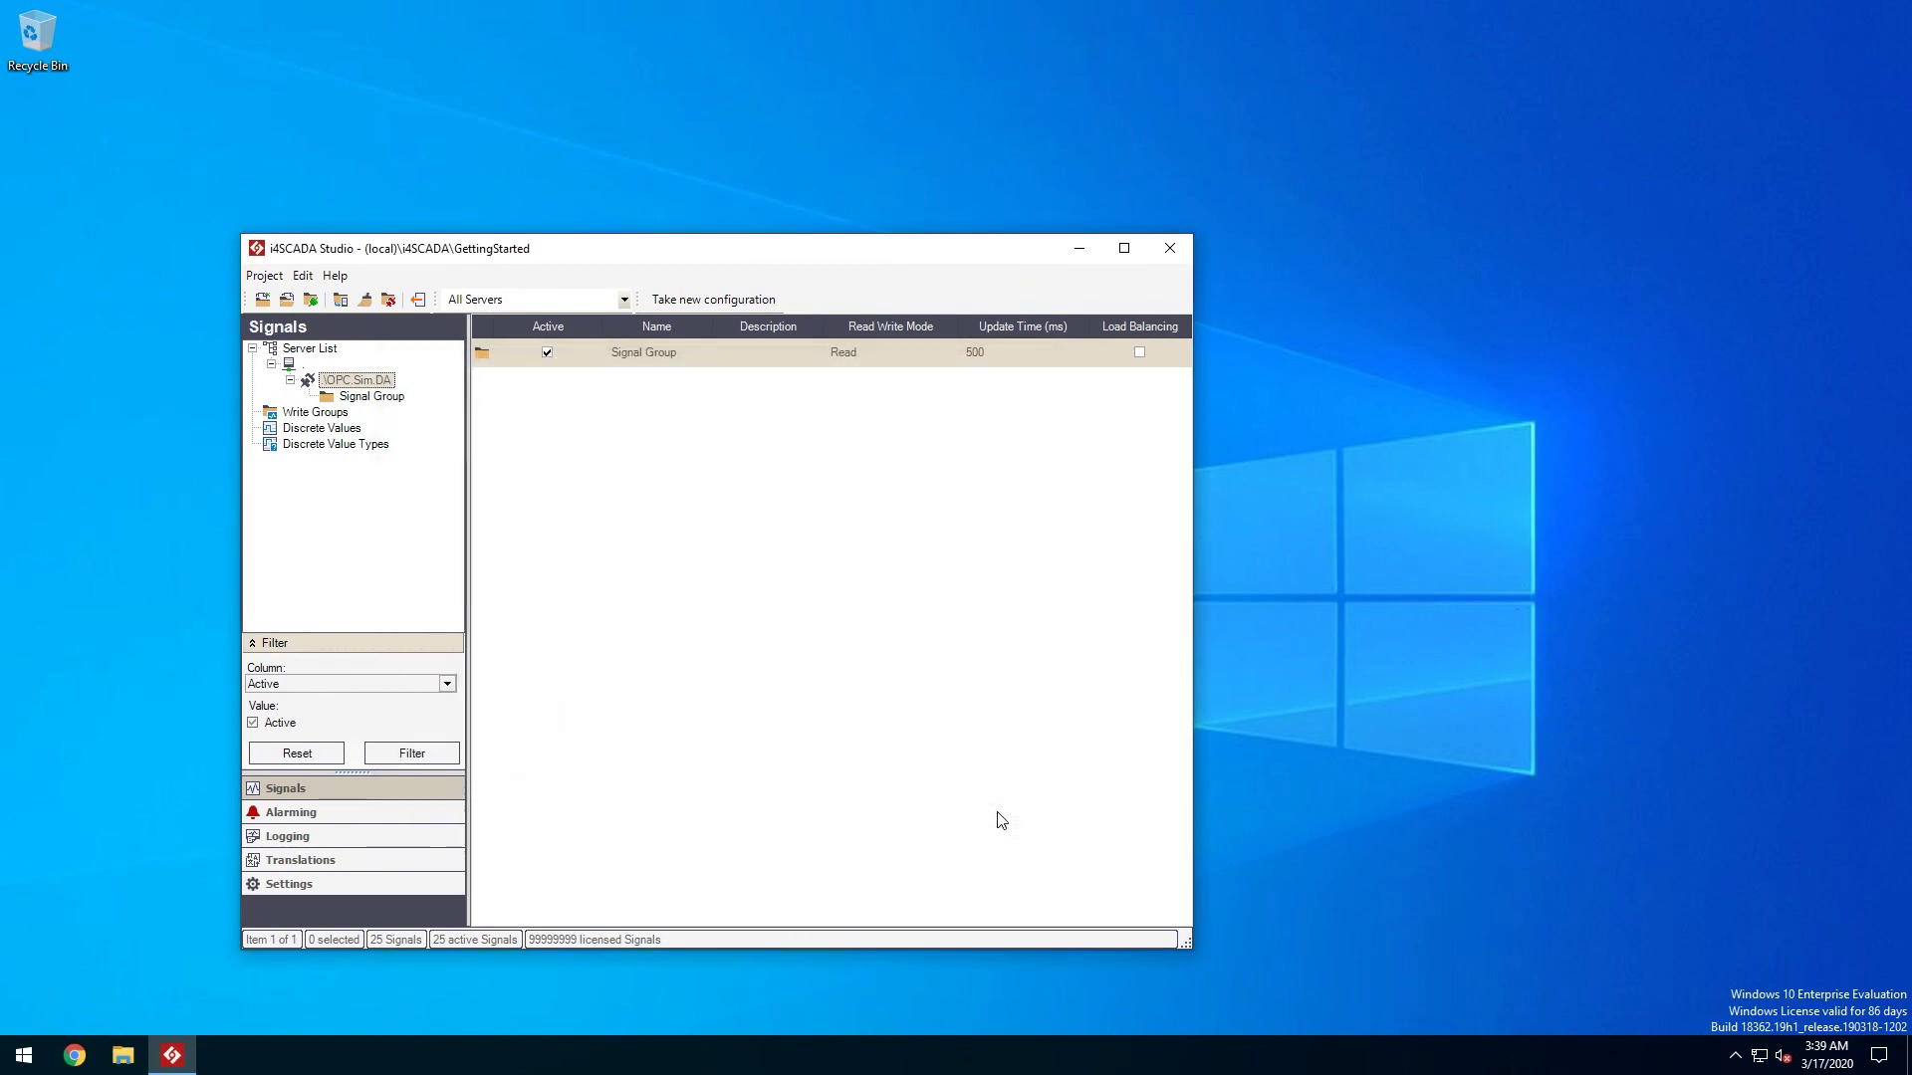
{"action": "left_click", "coordinate": [395, 398]}
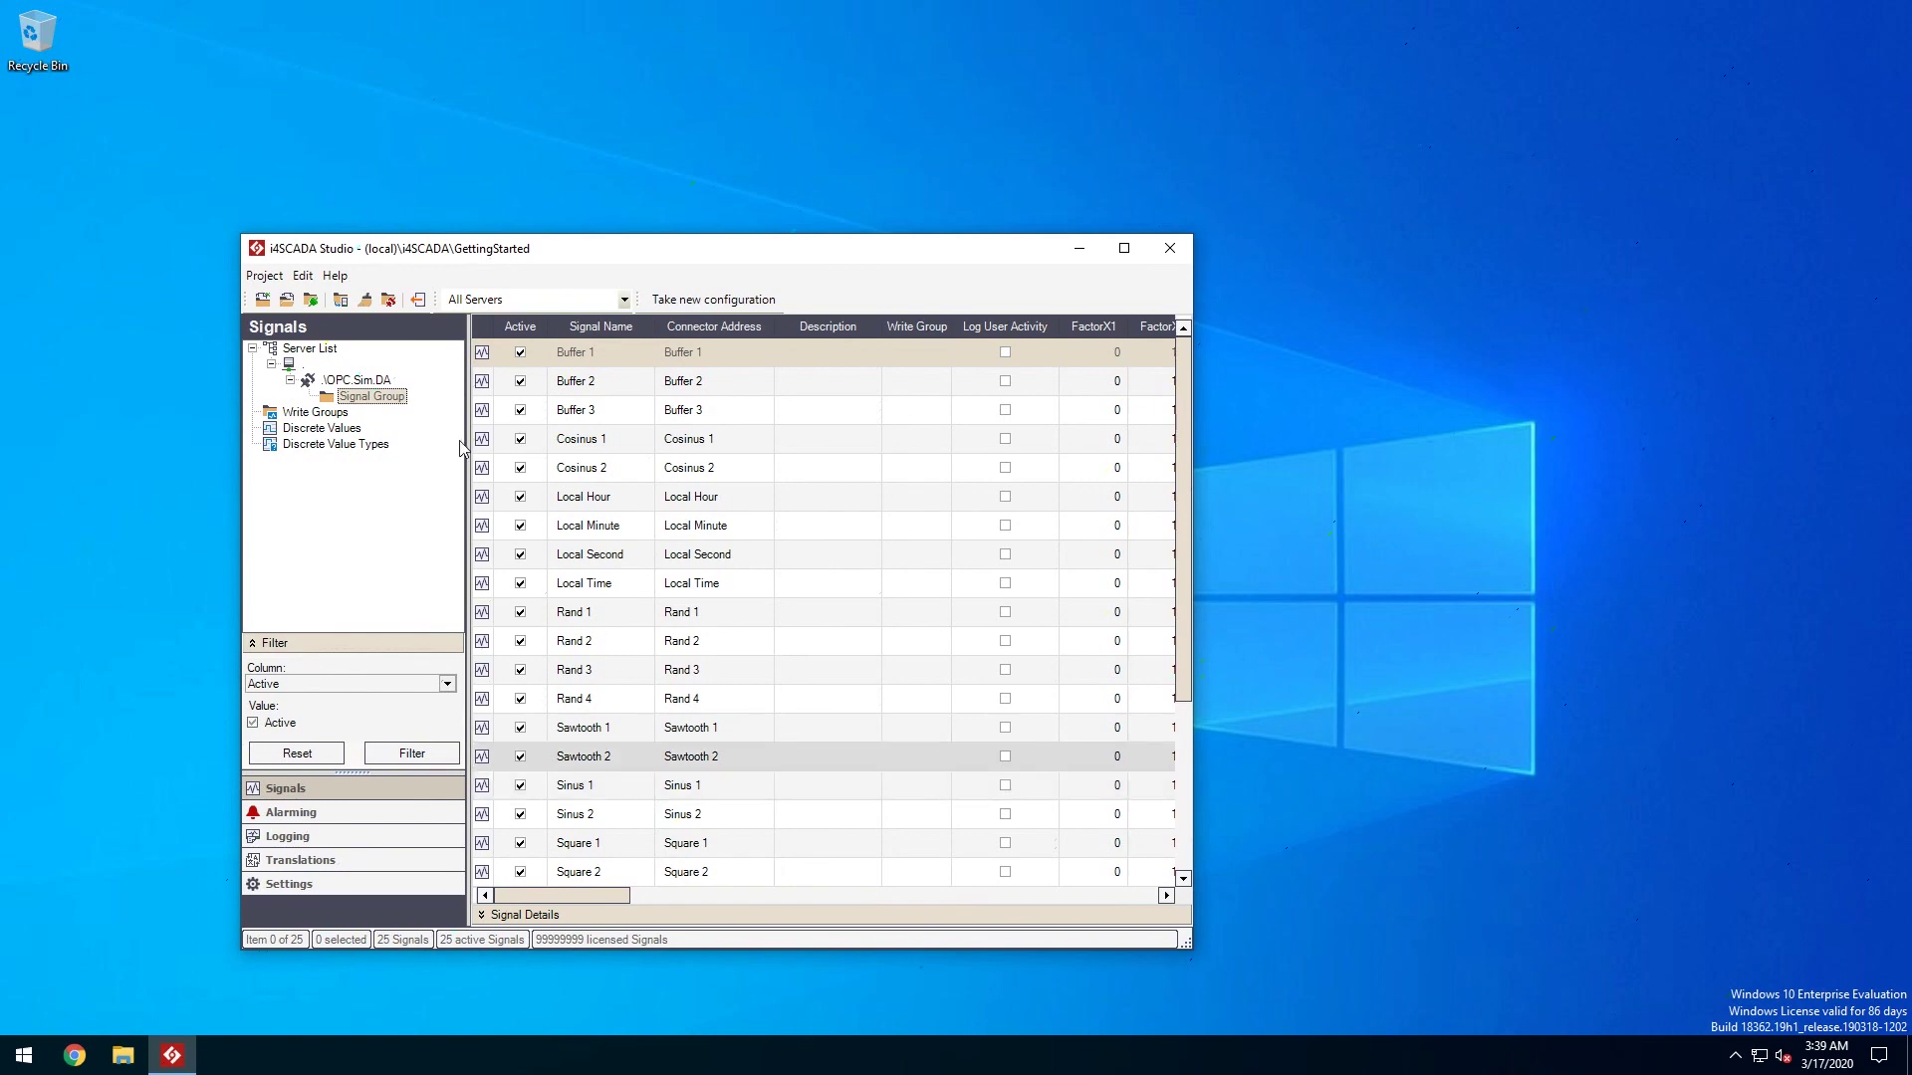
{"action": "left_click", "coordinate": [358, 380]}
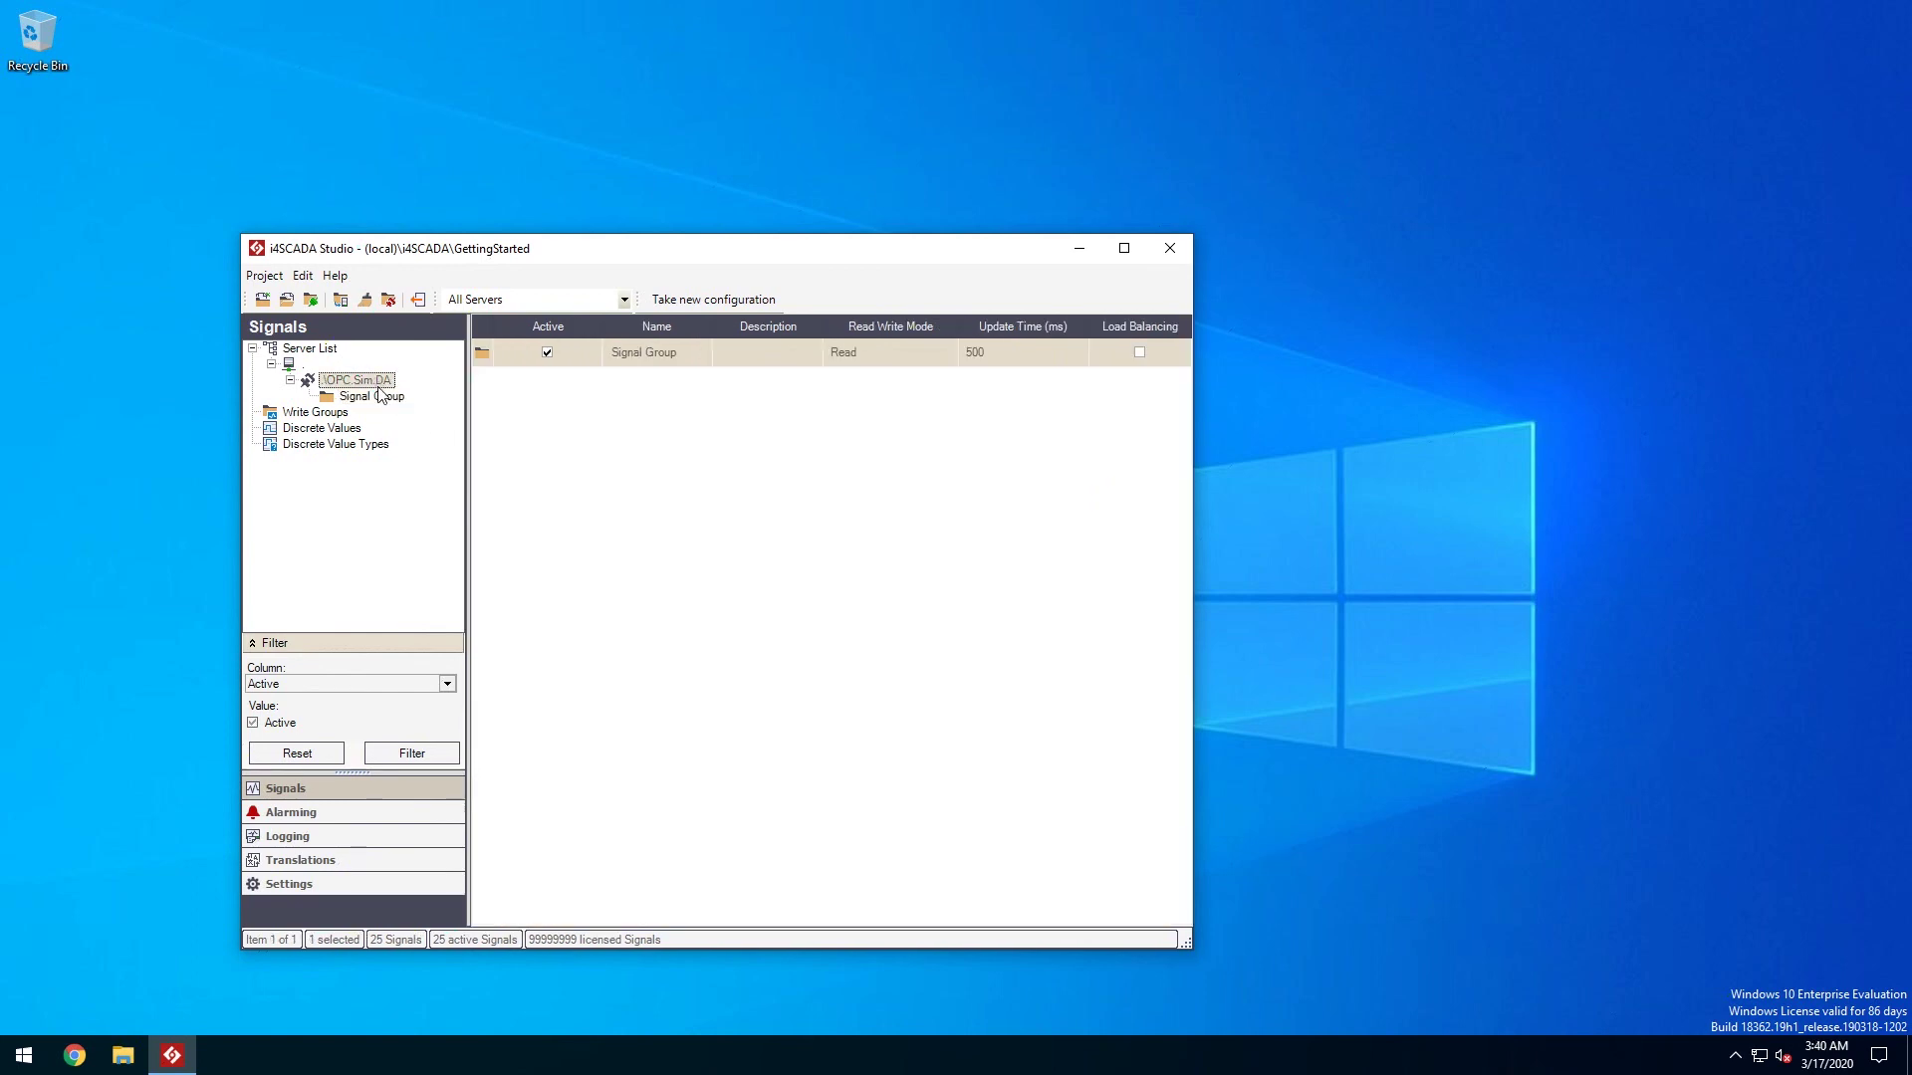
{"action": "right_click", "coordinate": [381, 389]}
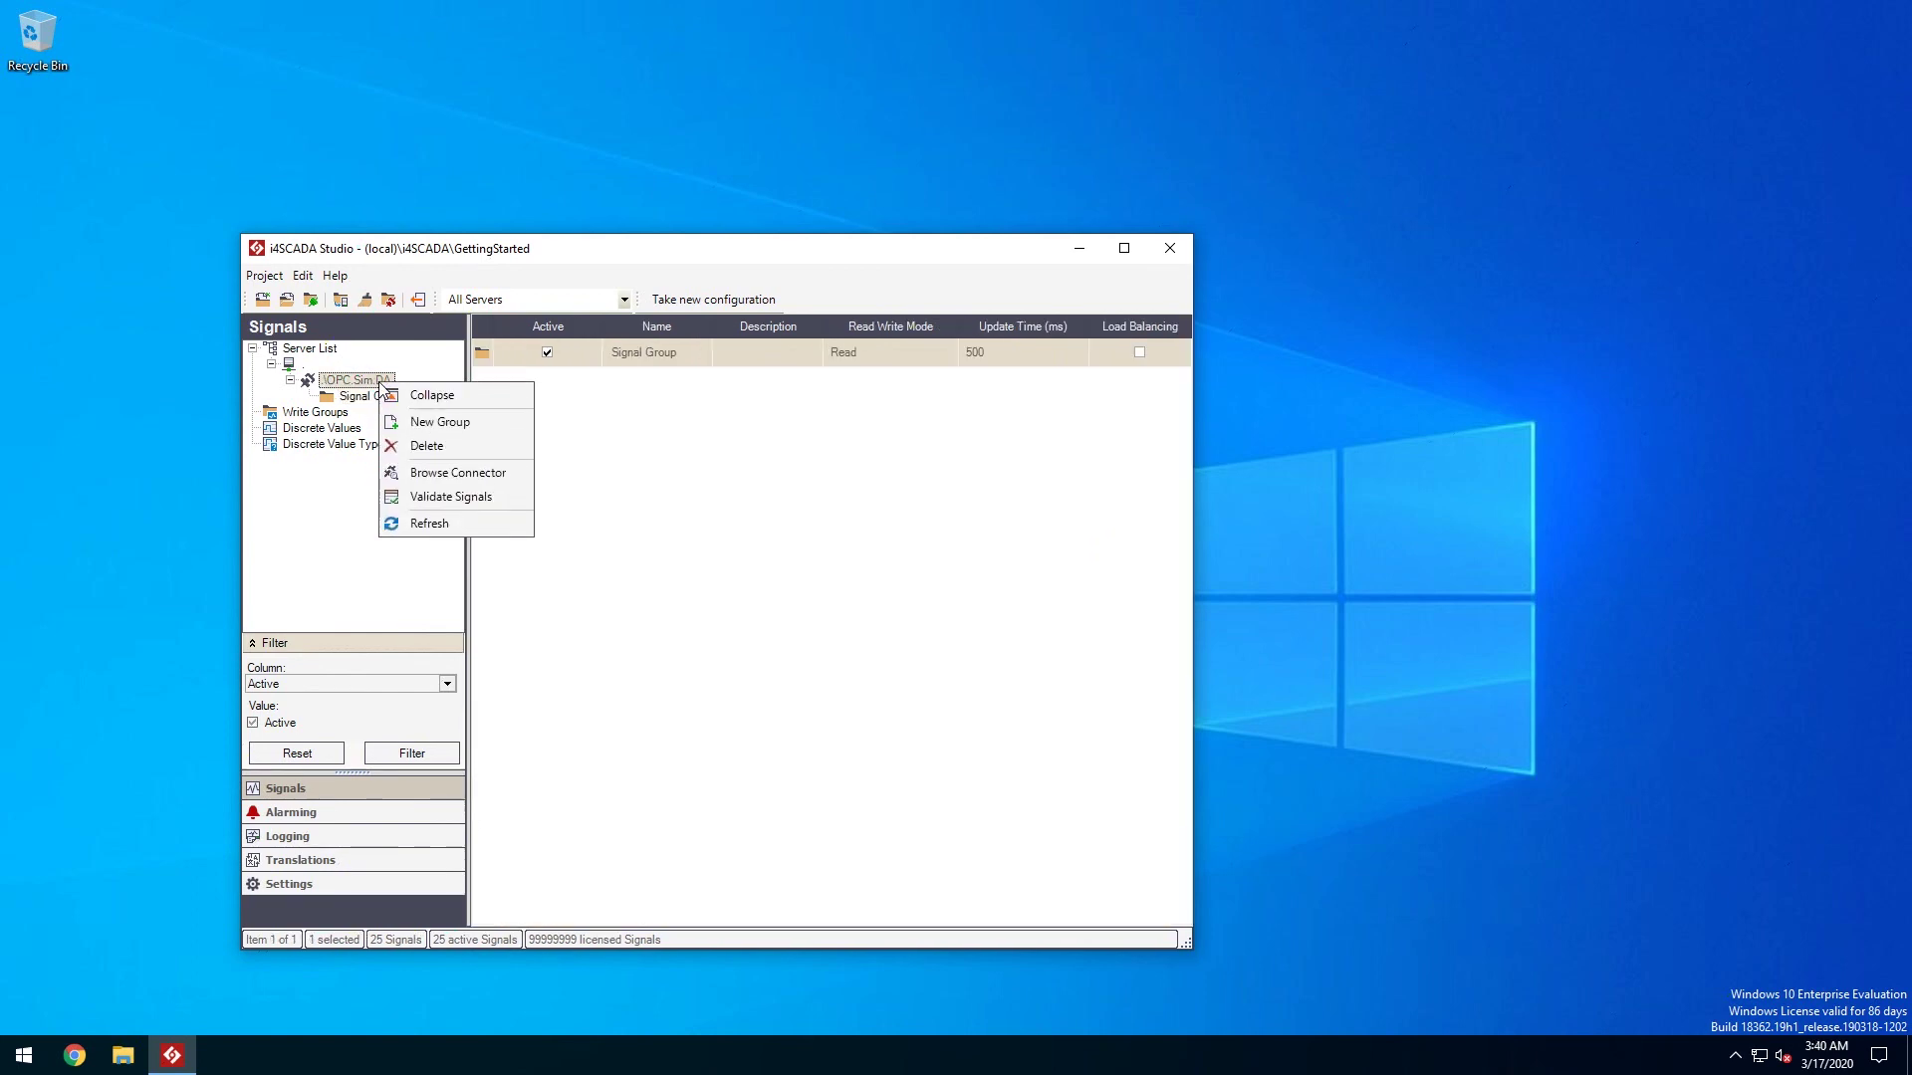
{"action": "left_click", "coordinate": [447, 422]}
{"action": "type", "text": "Second Signal Group"}
{"action": "key", "text": "Return"}
Step: Move signals Rand 1–4 into Second Signal Group, leaving 21 in Signal Group
{"action": "left_click", "coordinate": [386, 411]}
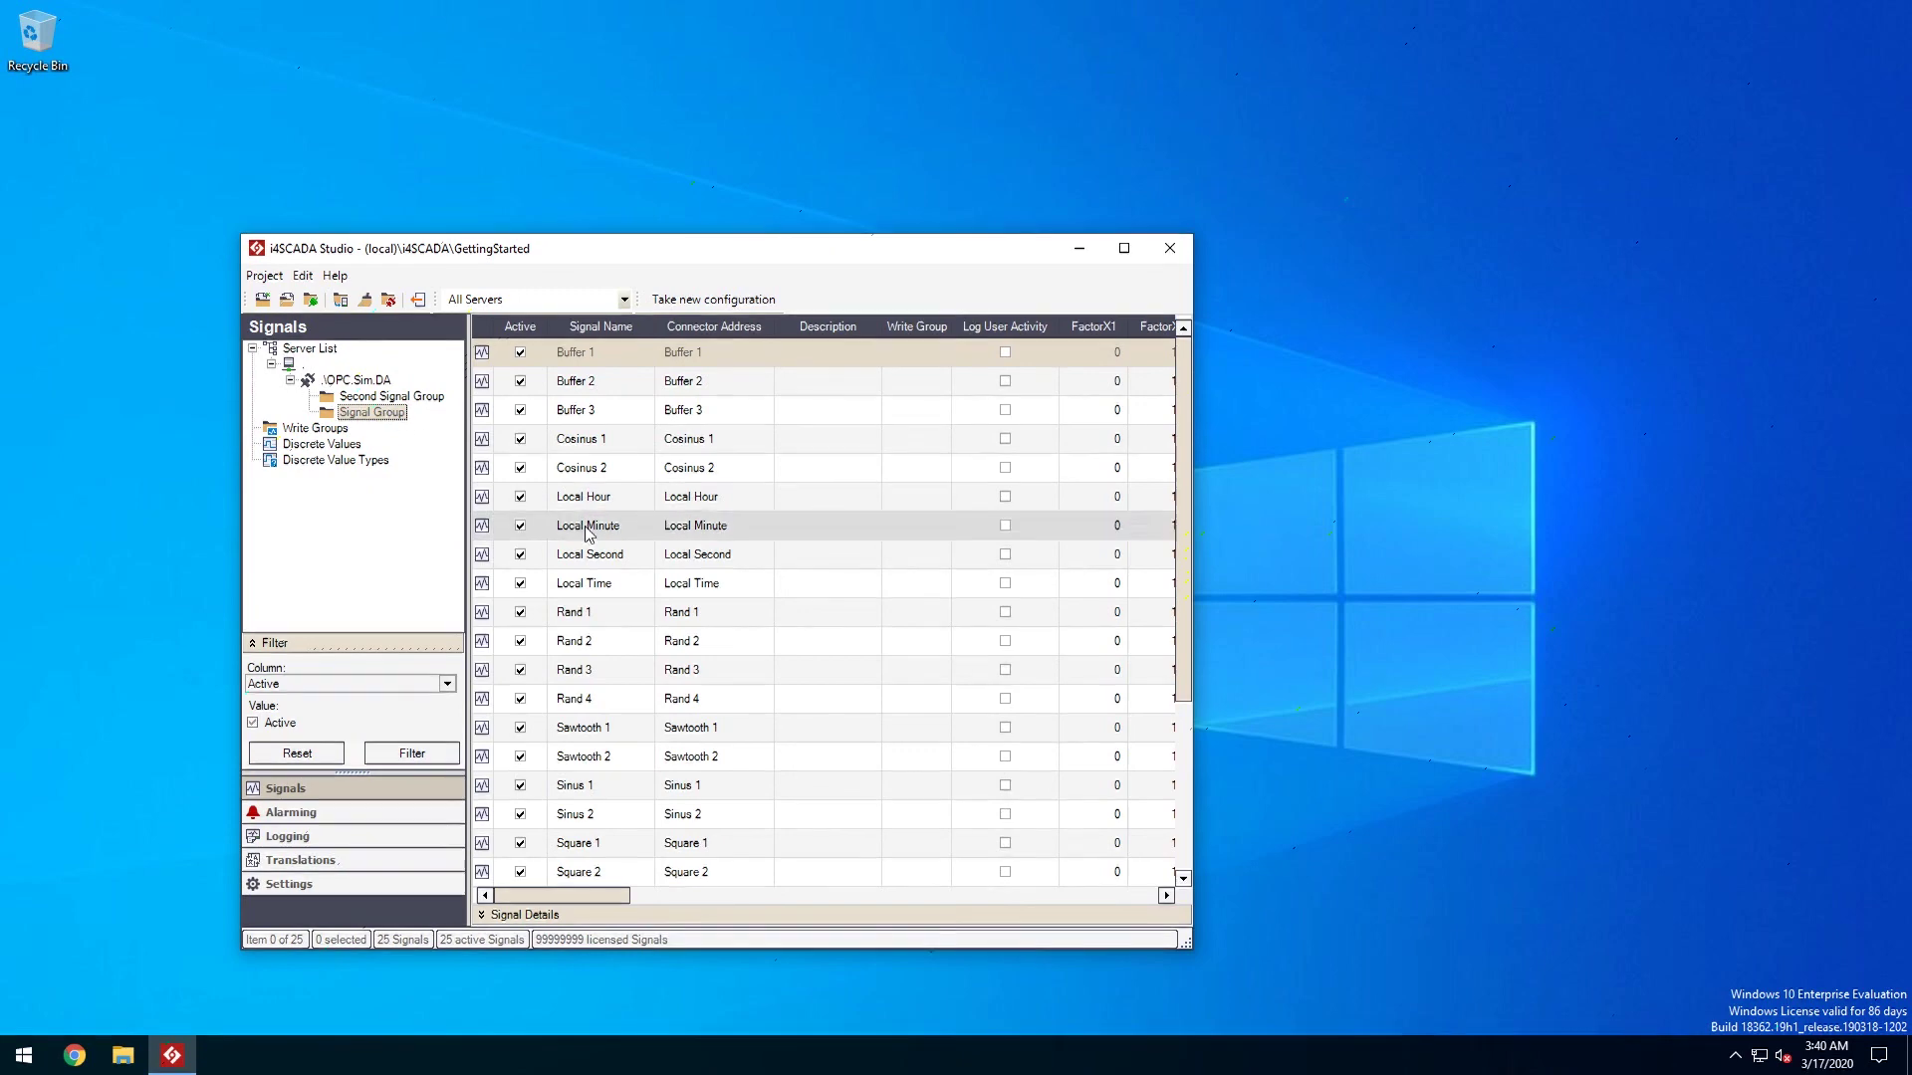
{"action": "left_click_drag", "start_coordinate": [613, 614], "coordinate": [598, 707]}
{"action": "right_click", "coordinate": [612, 613]}
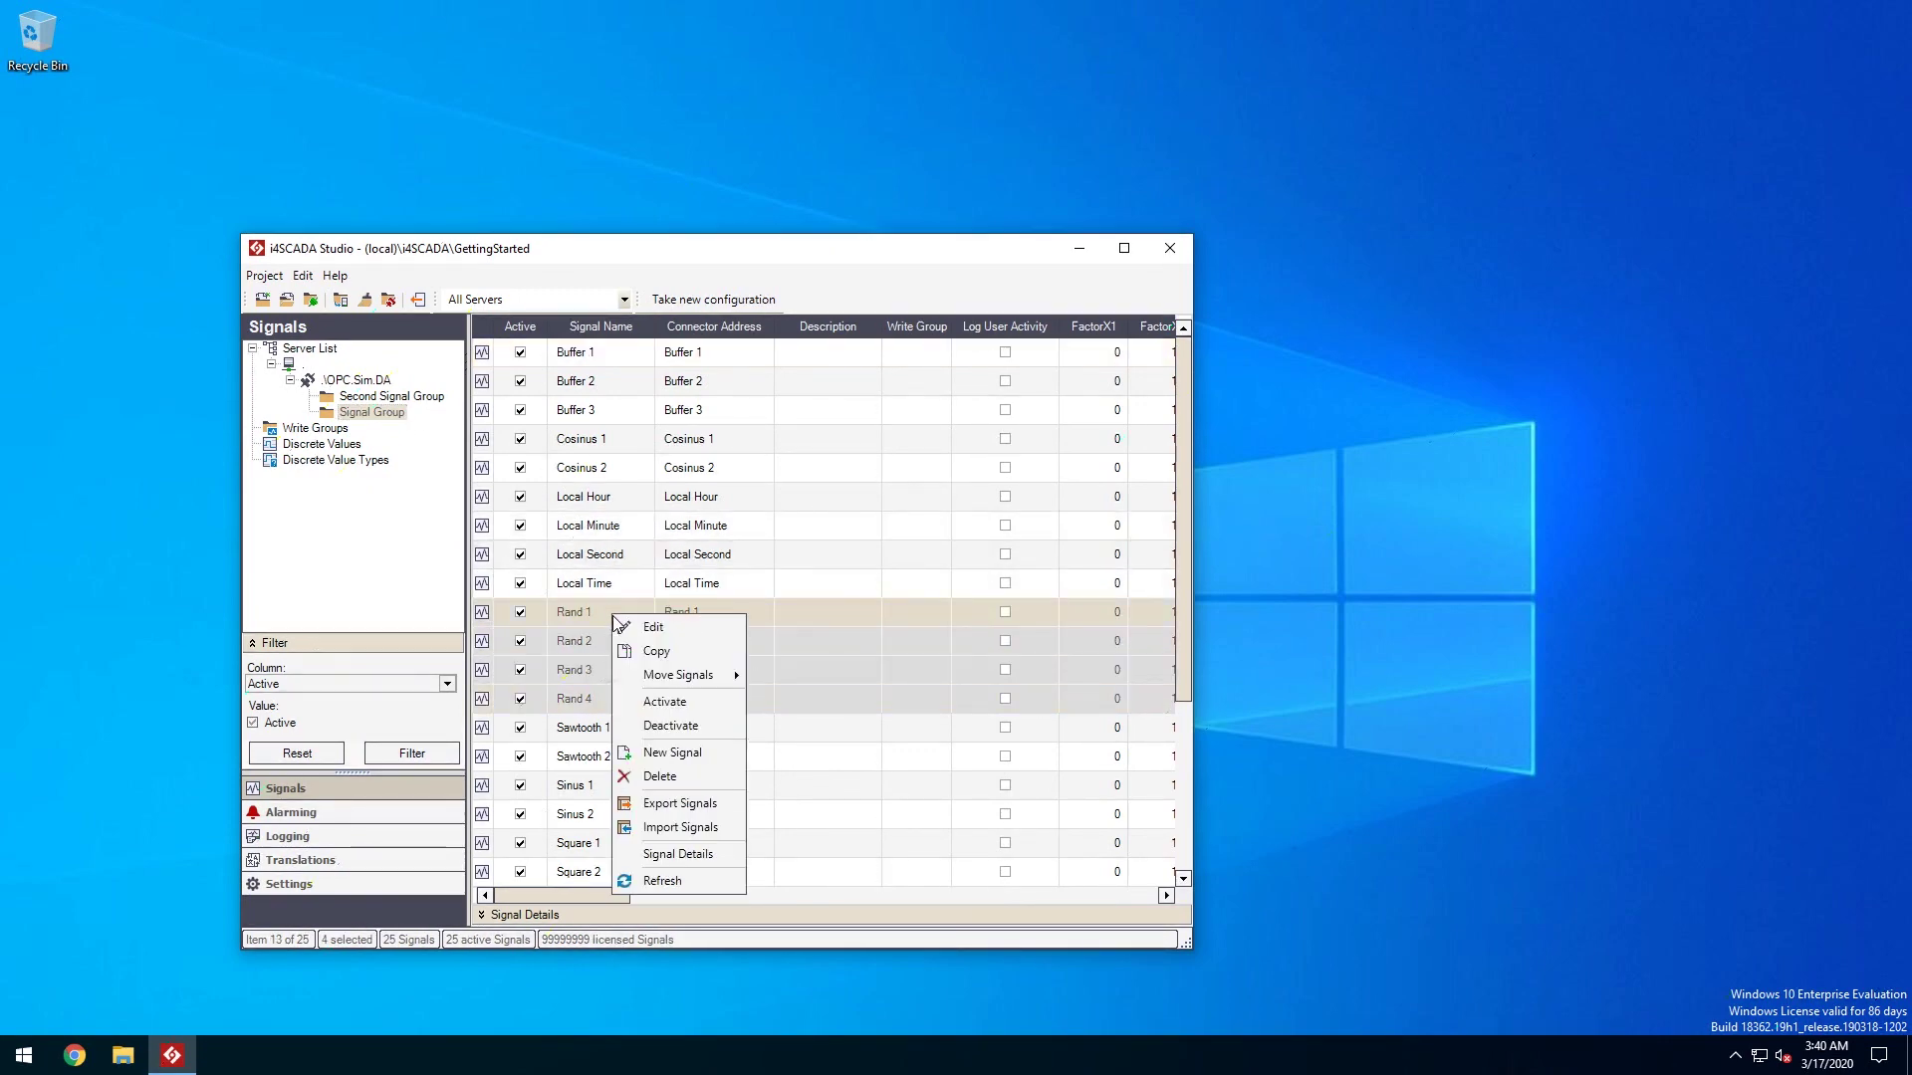
{"action": "mouse_move", "coordinate": [687, 675]}
{"action": "left_click", "coordinate": [880, 751]}
{"action": "left_click", "coordinate": [930, 940]}
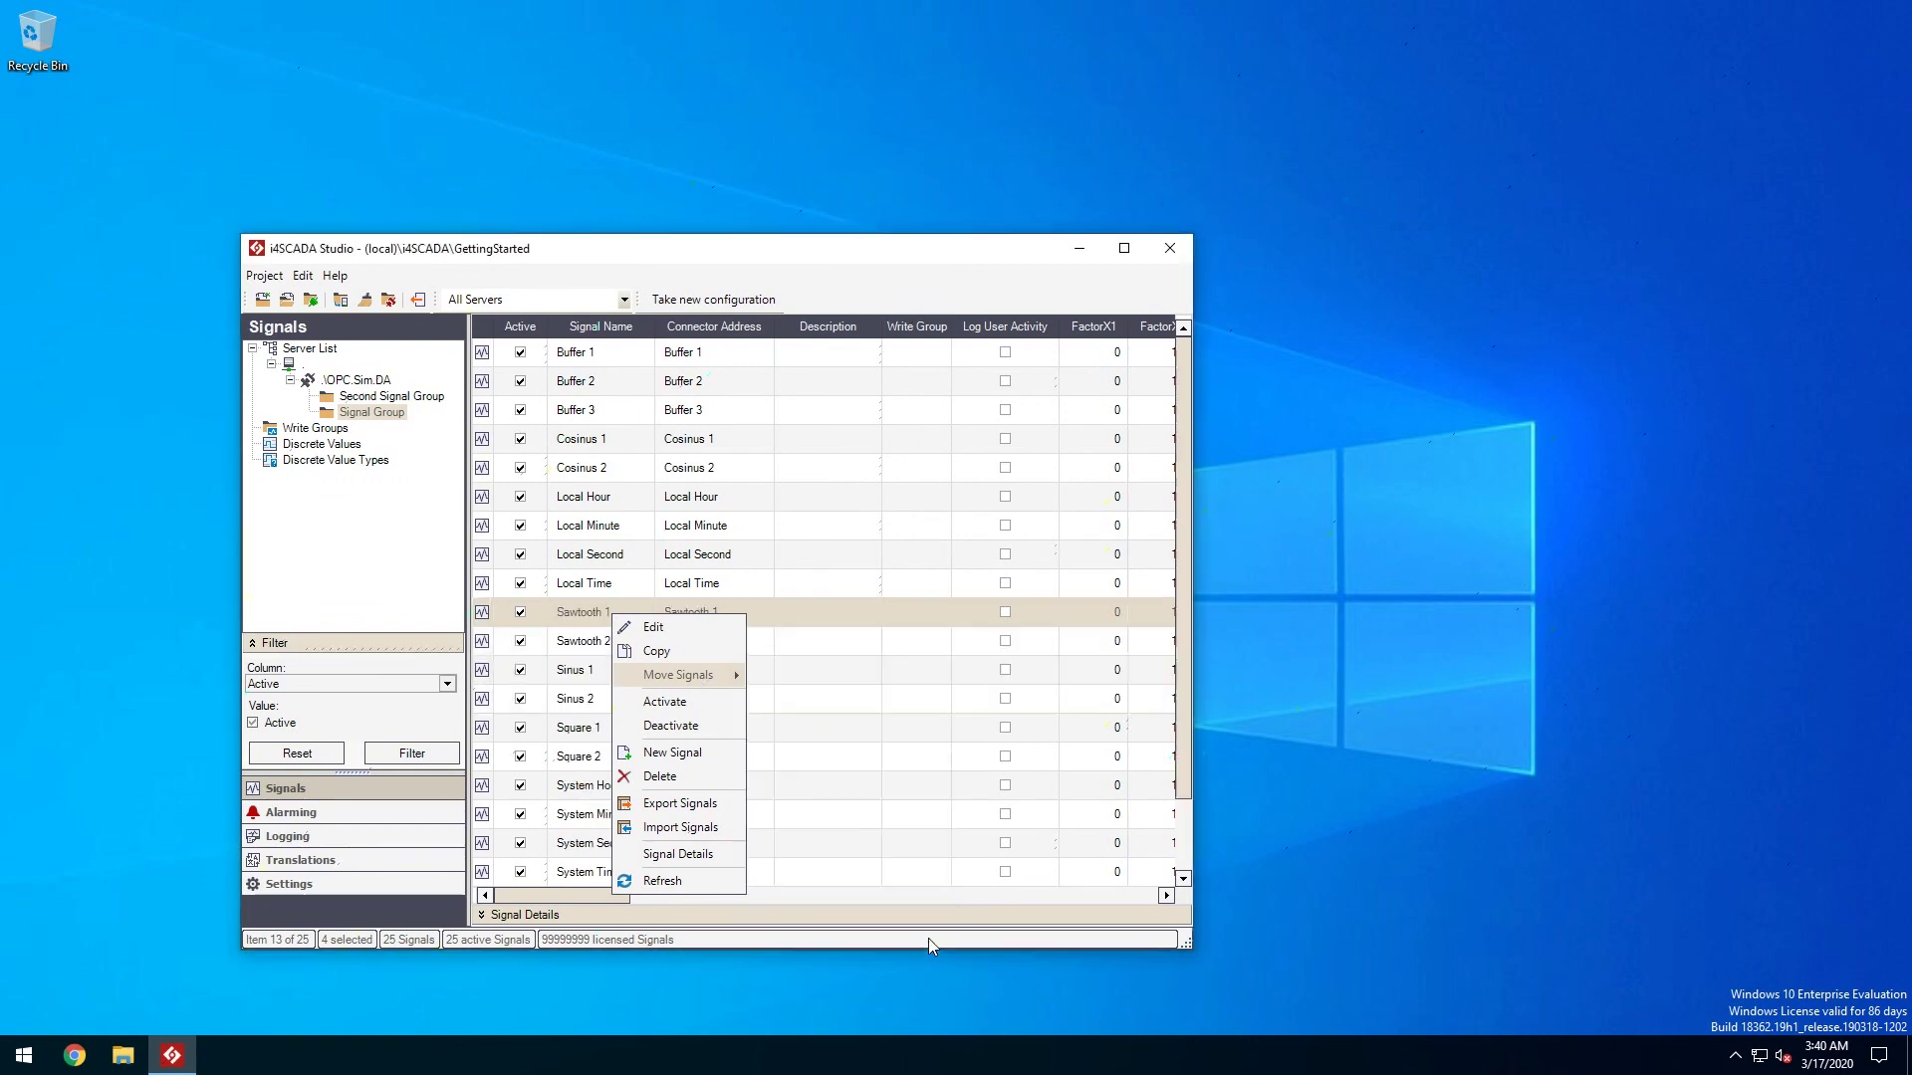
{"action": "left_click", "coordinate": [424, 398]}
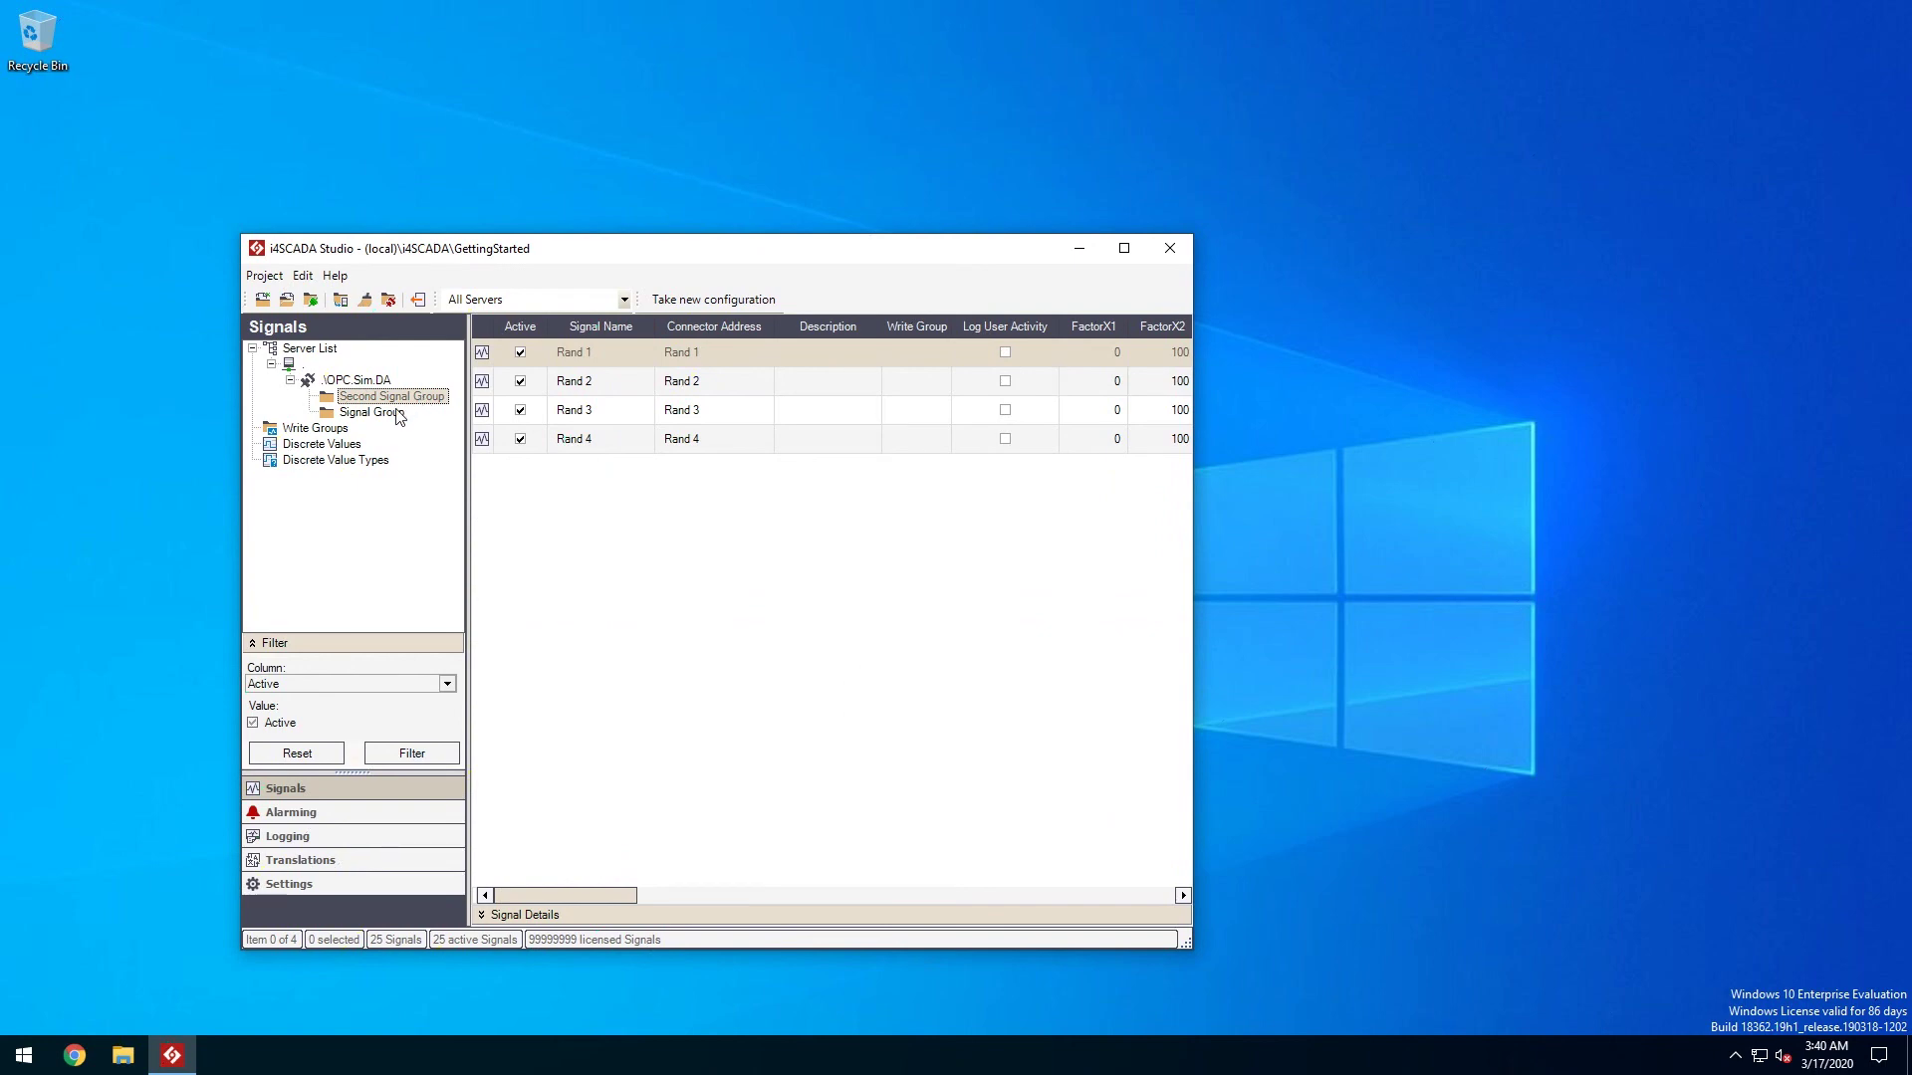
{"action": "left_click", "coordinate": [397, 419]}
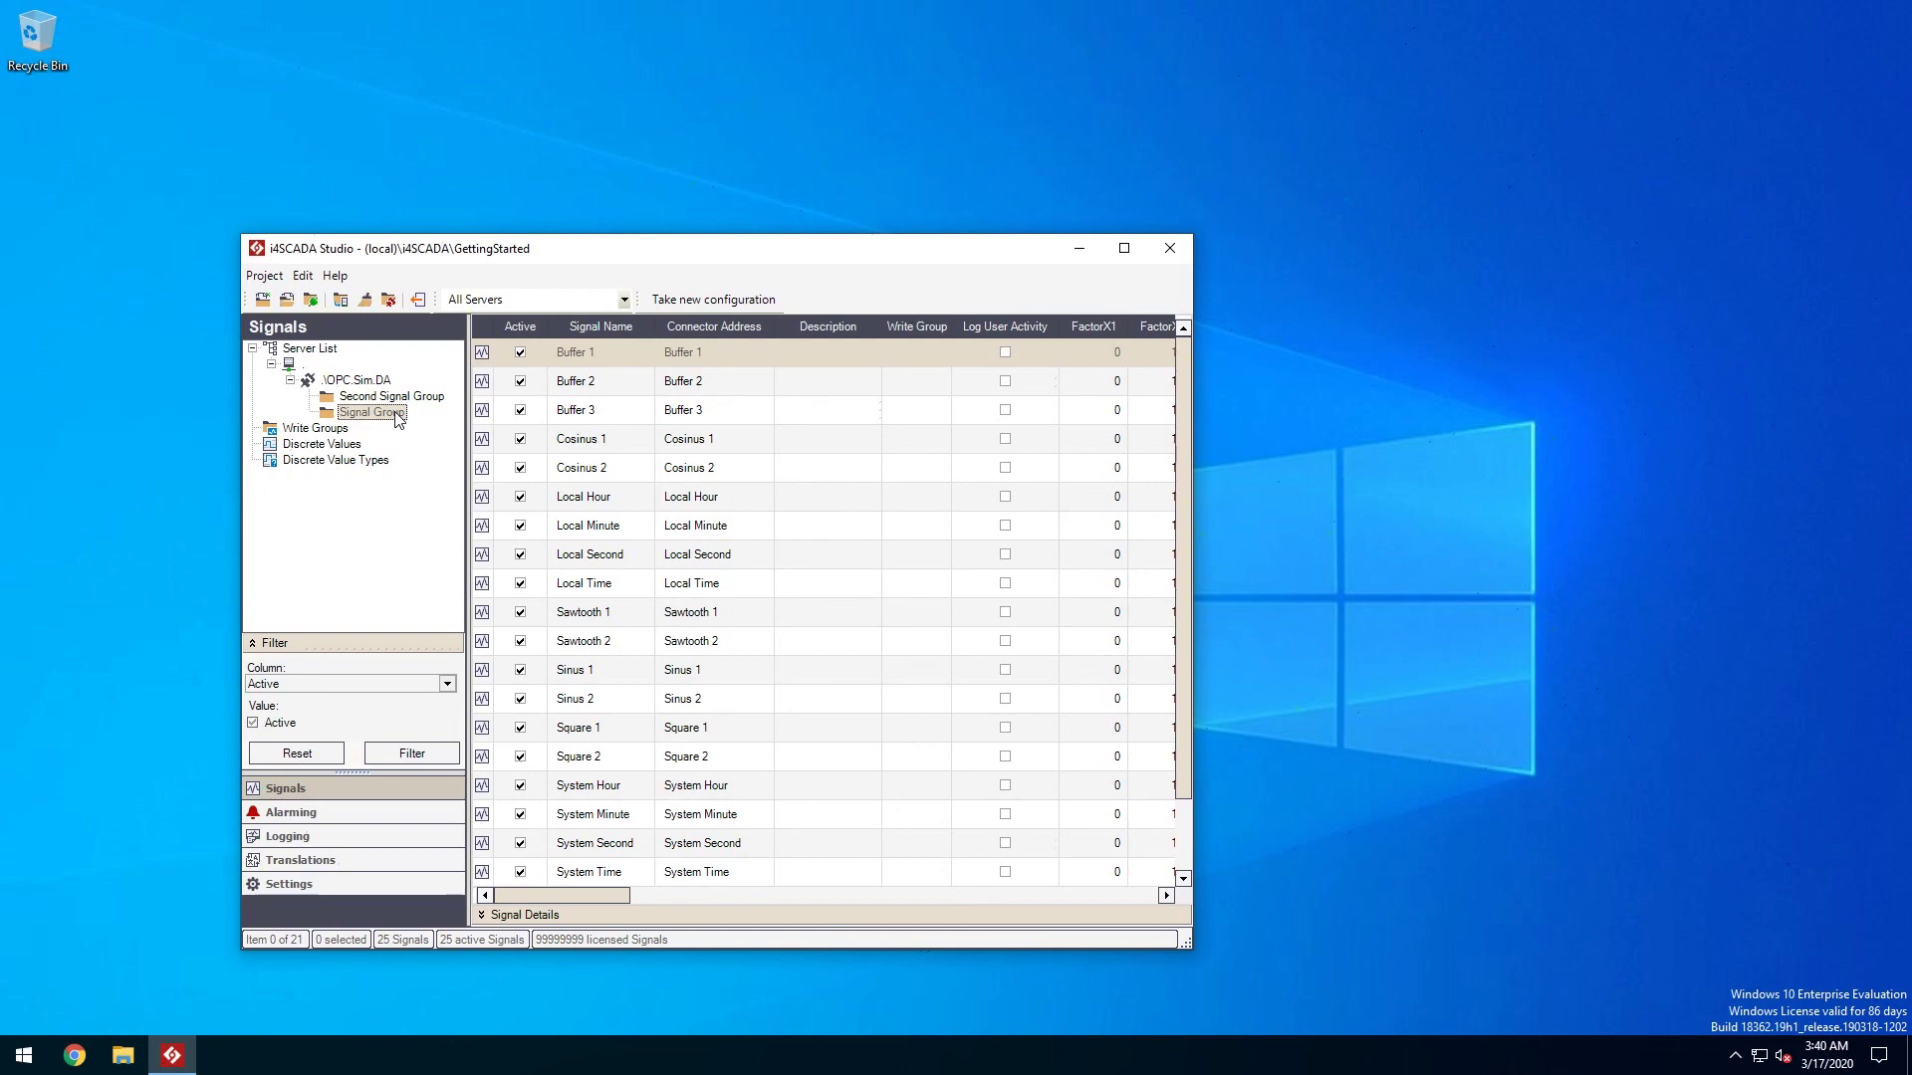
Step: Launch i4SCADA Service Manager and then i4SCADA Test Center from the Start menu
{"action": "left_click", "coordinate": [23, 1054]}
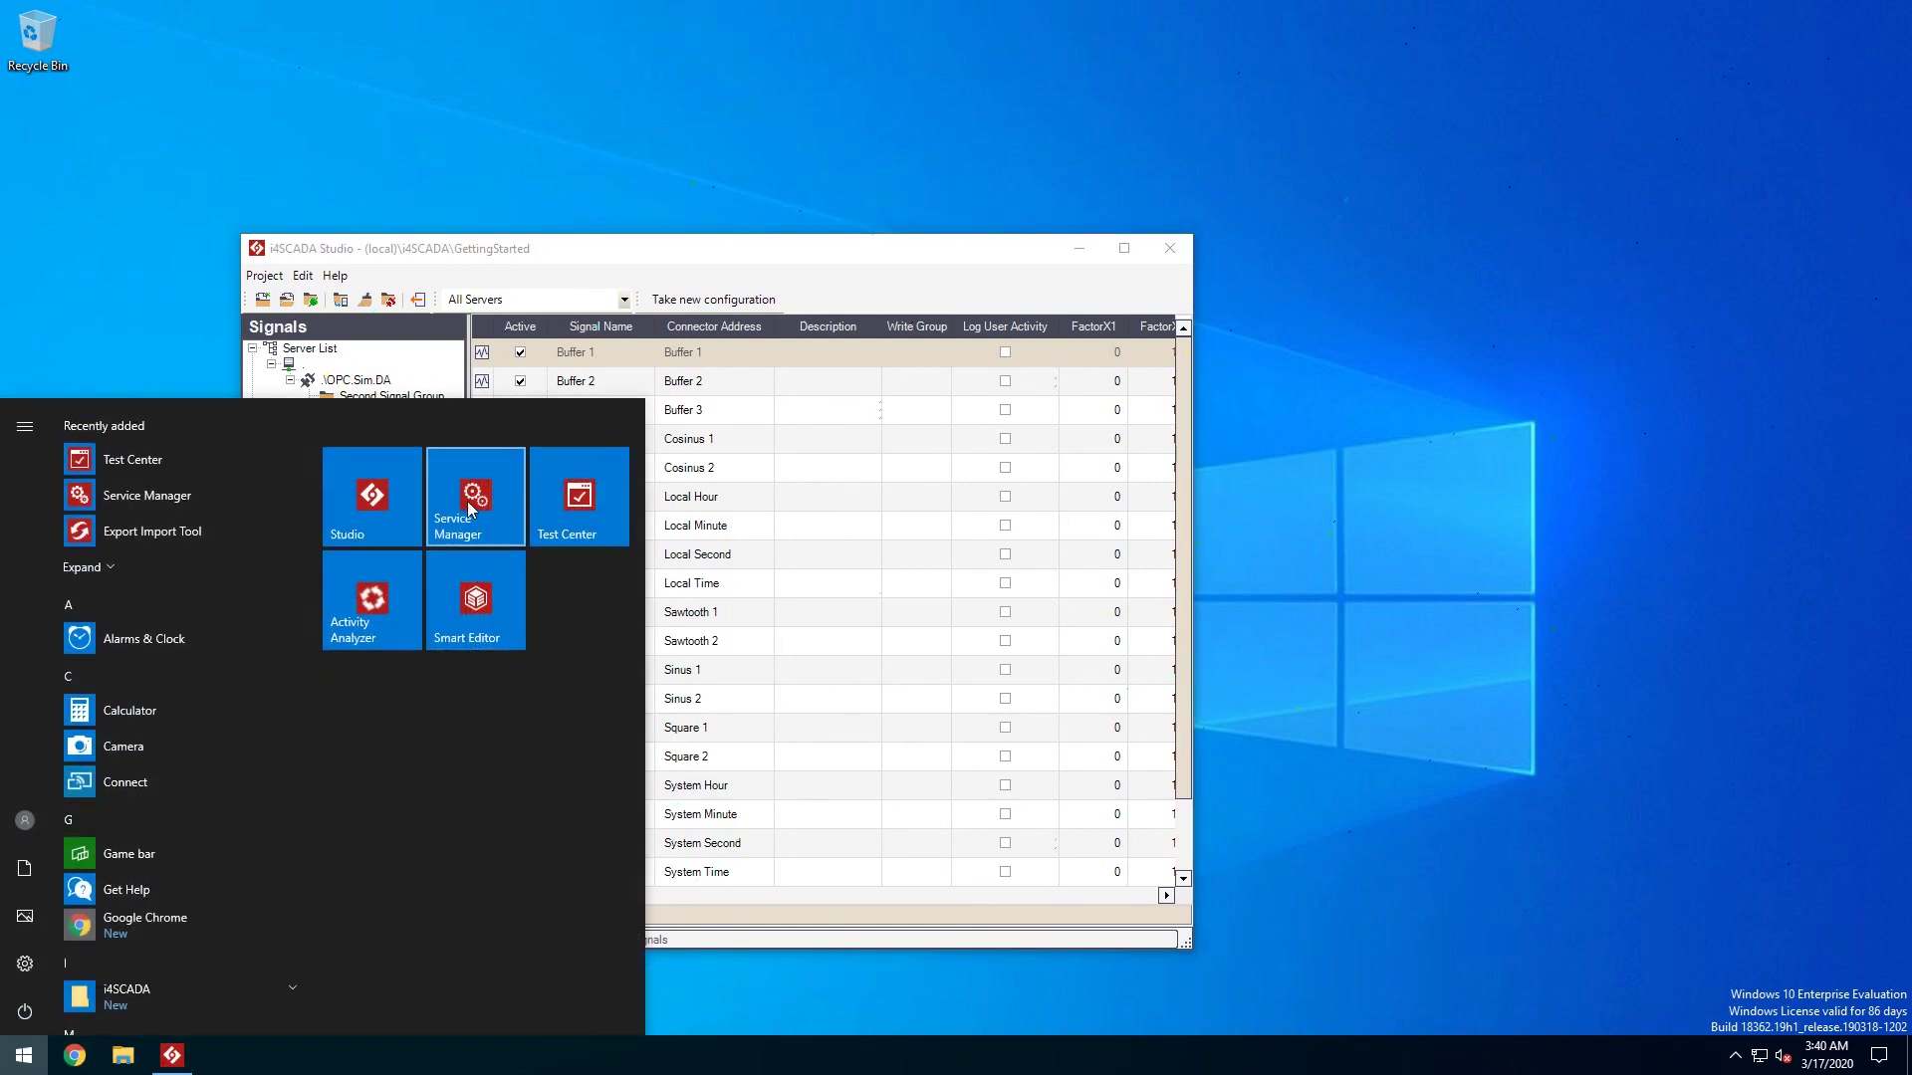
{"action": "left_click", "coordinate": [468, 499]}
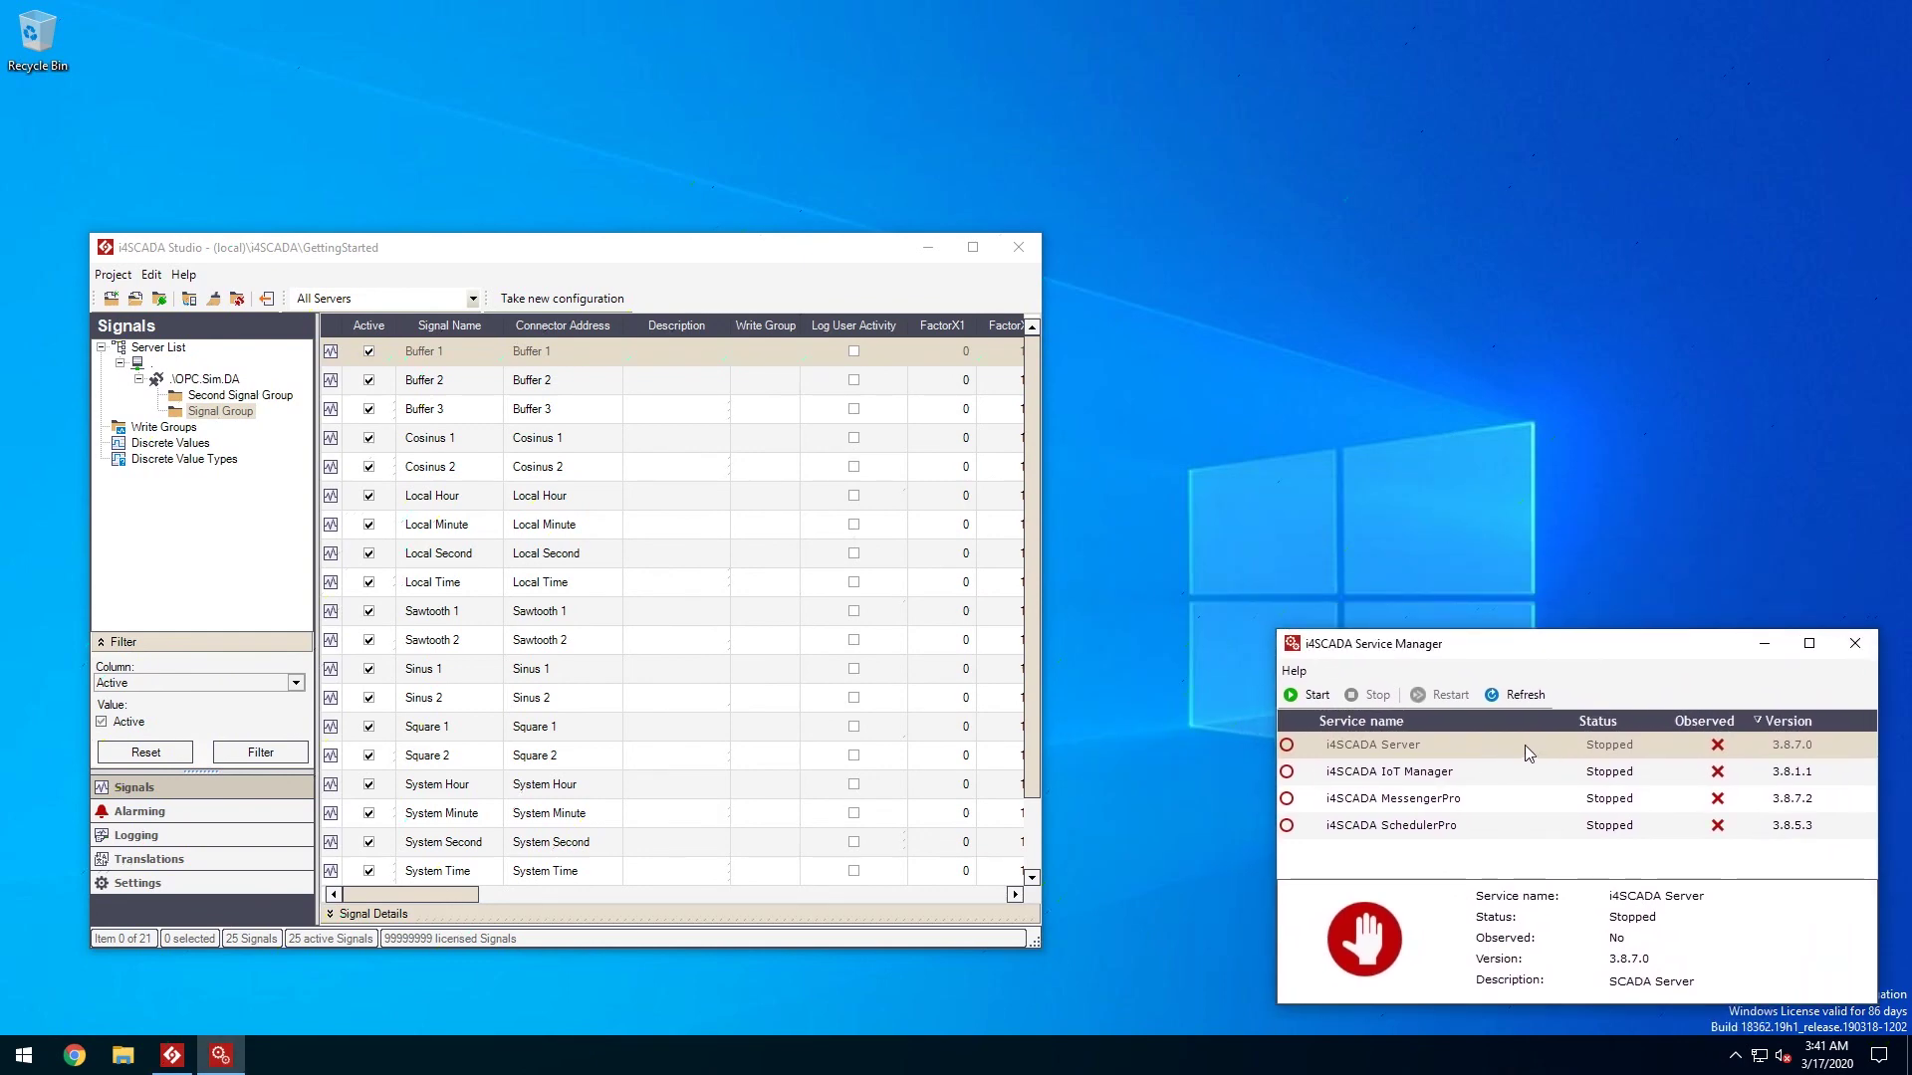
{"action": "left_click", "coordinate": [20, 1058]}
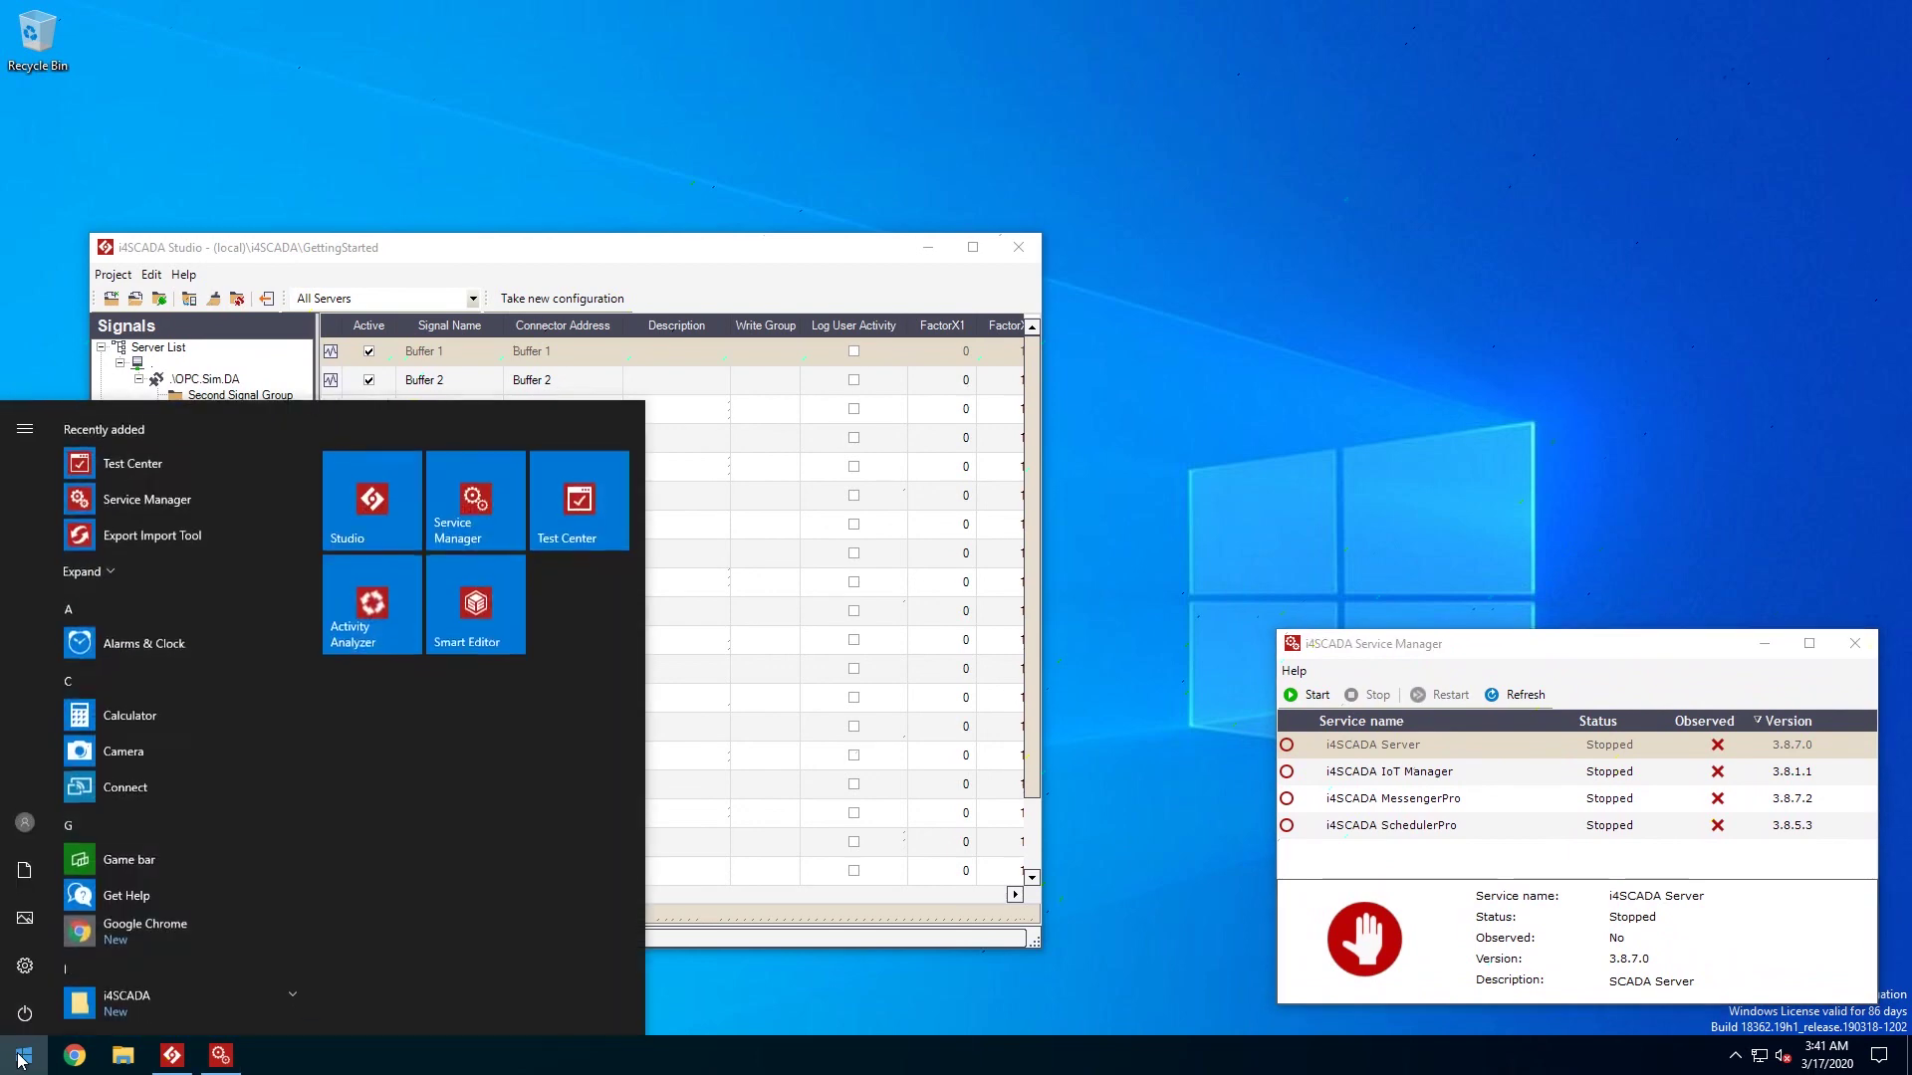
{"action": "left_click", "coordinate": [572, 493]}
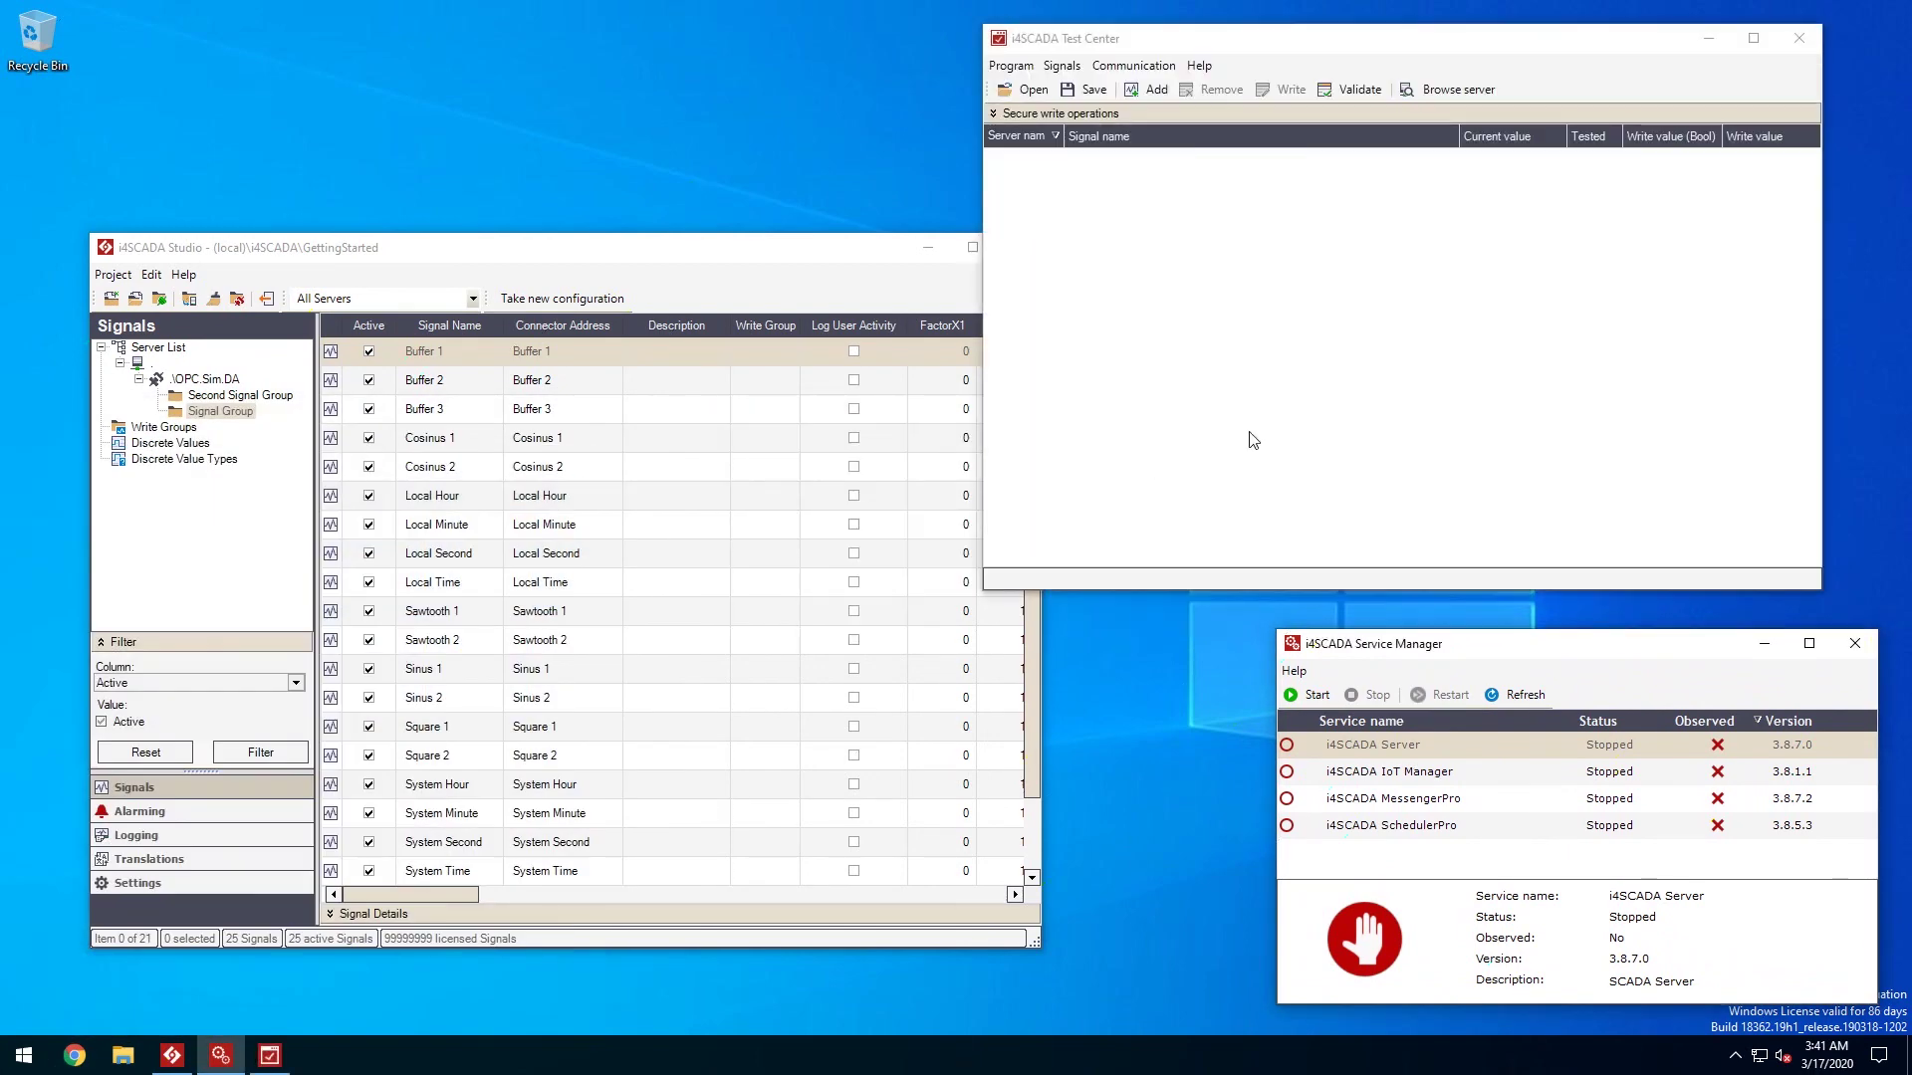
{"action": "left_click", "coordinate": [1136, 68]}
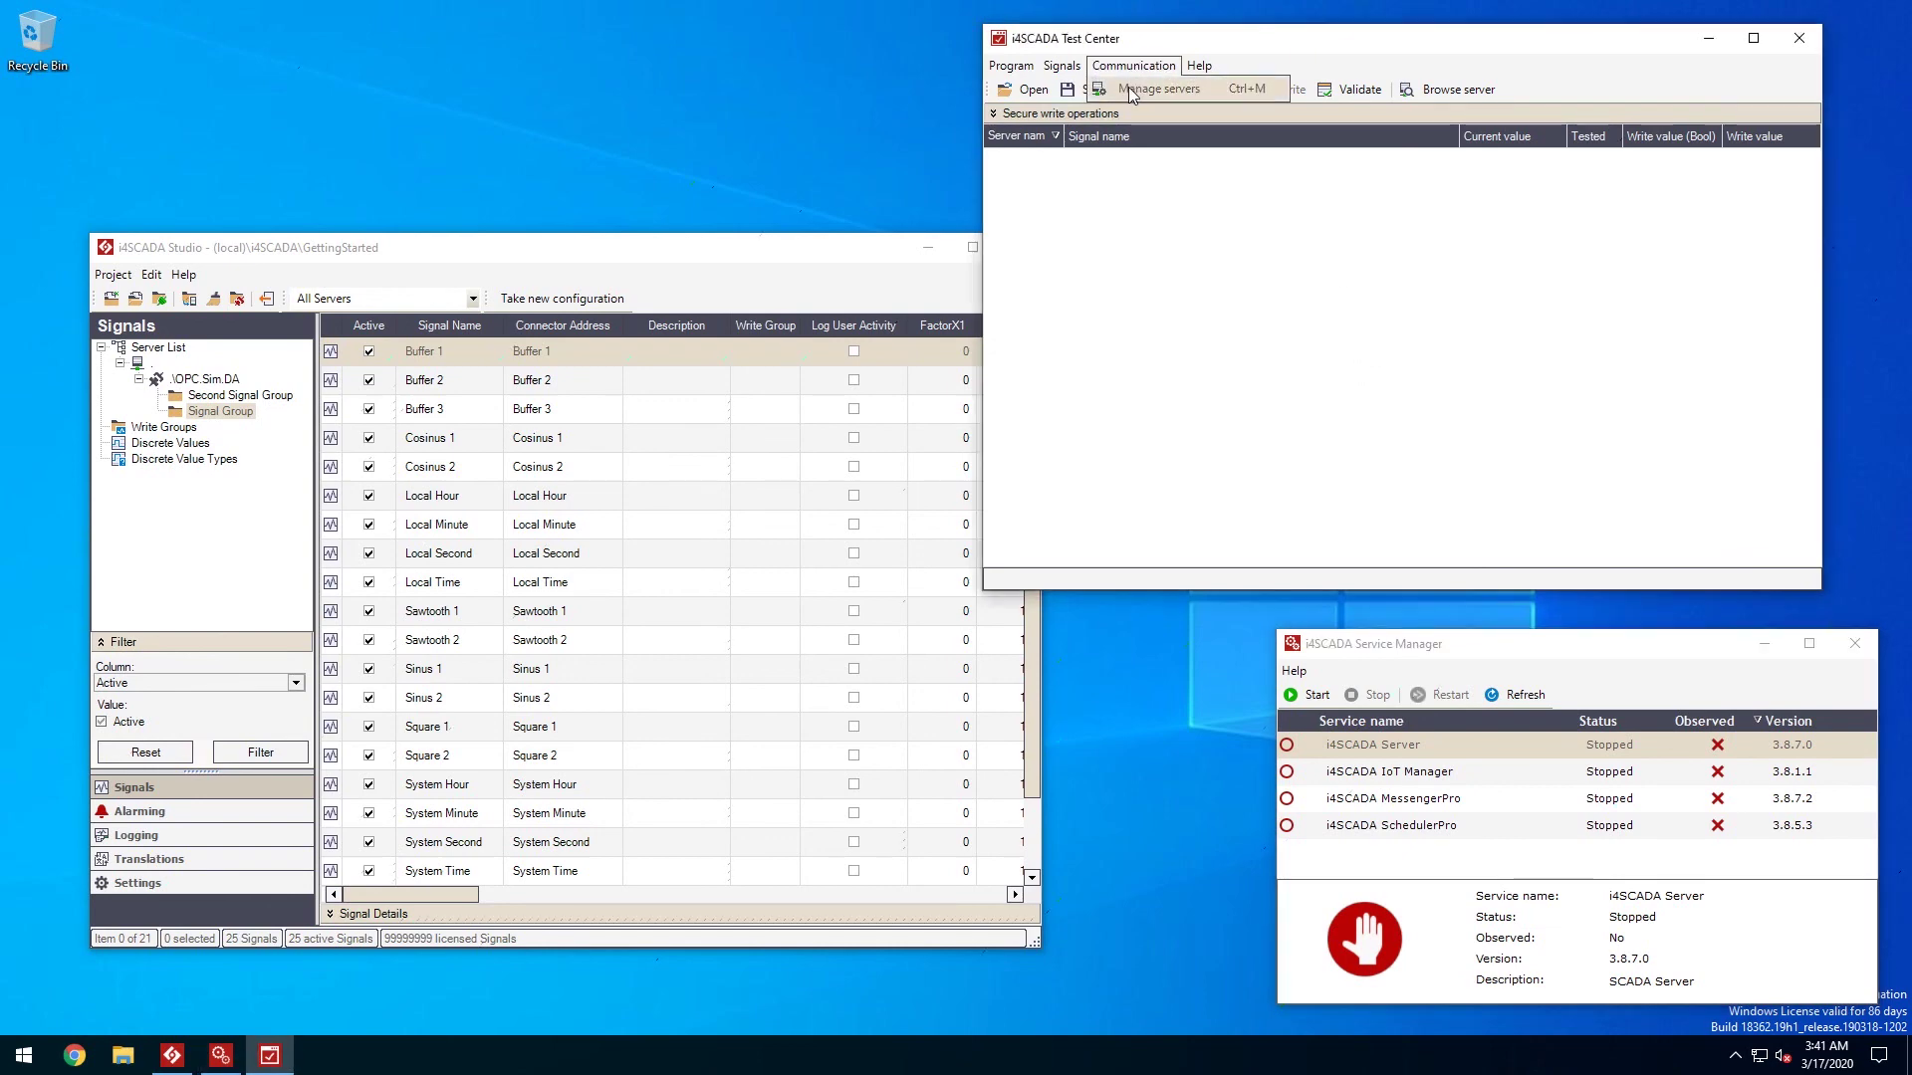
{"action": "left_click", "coordinate": [1132, 92]}
{"action": "left_click", "coordinate": [305, 305]}
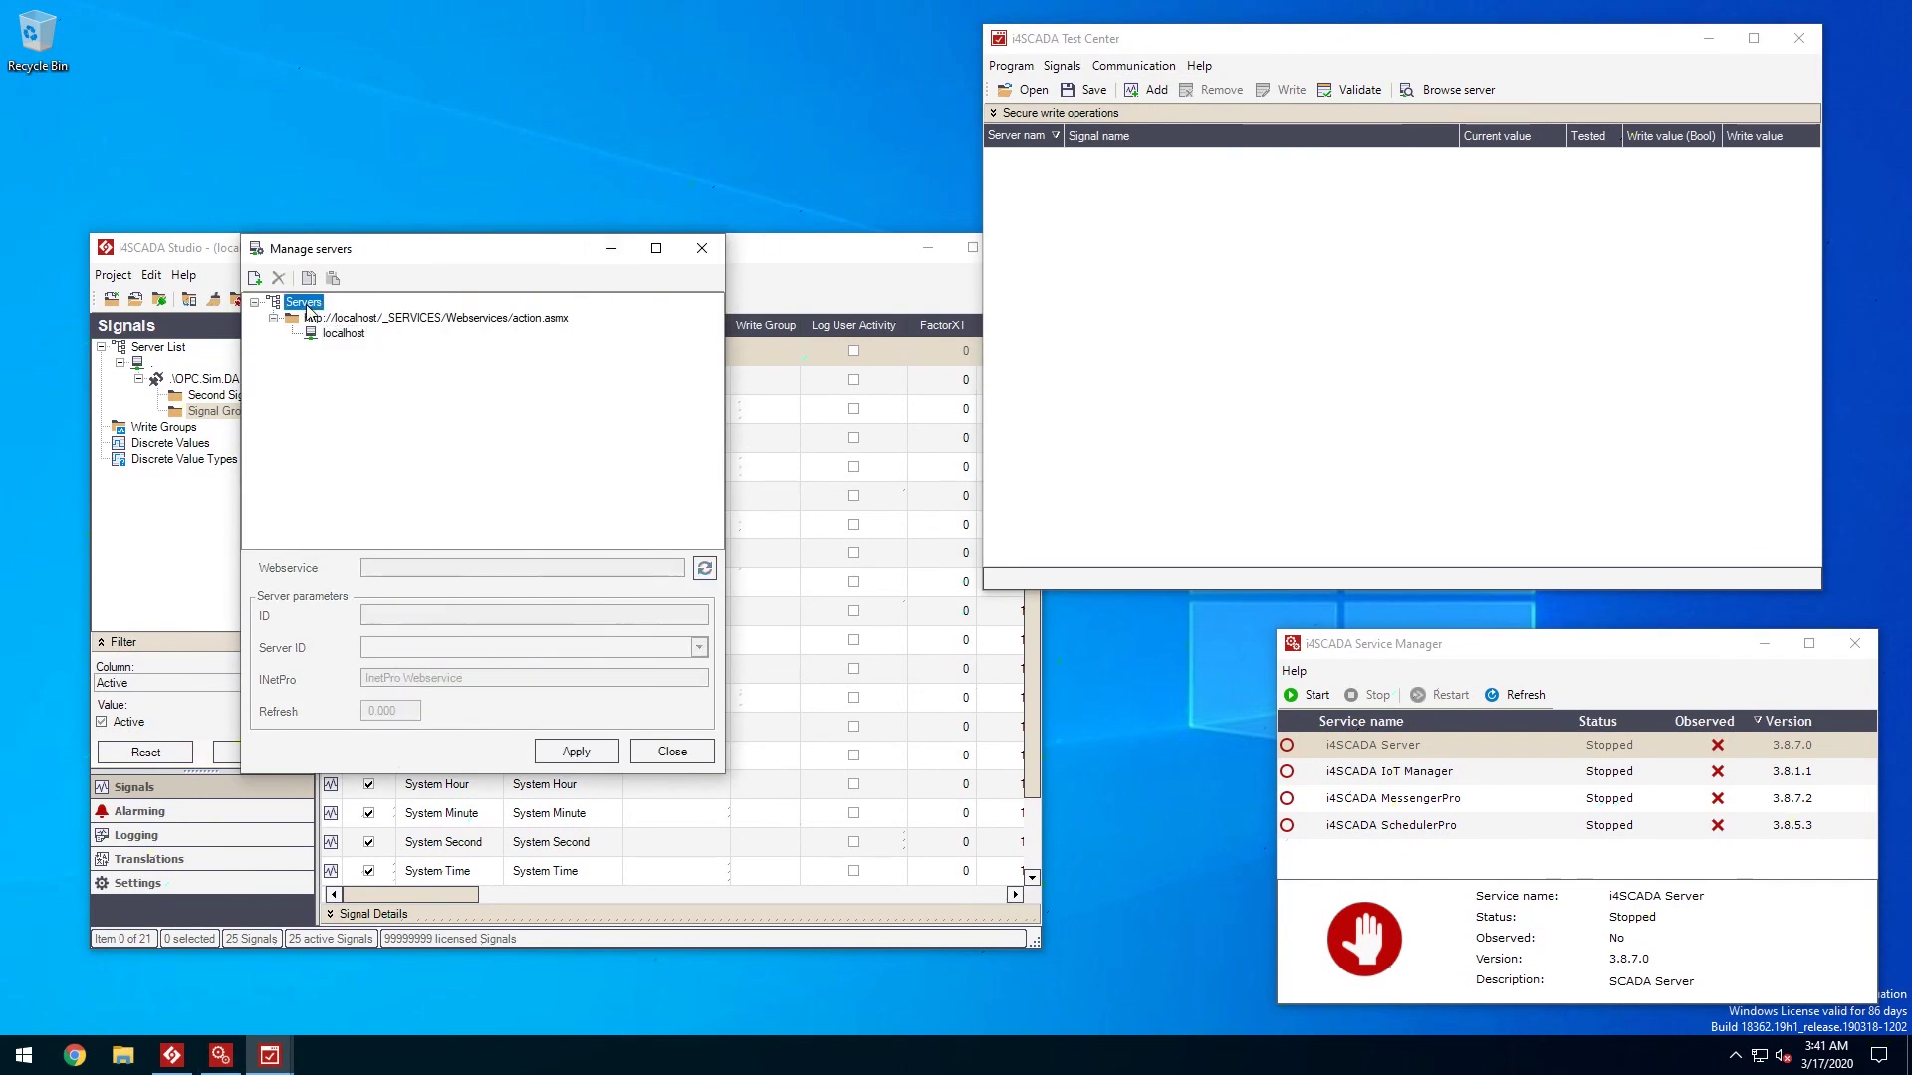
{"action": "left_click", "coordinate": [328, 317]}
{"action": "double_click", "coordinate": [304, 302]}
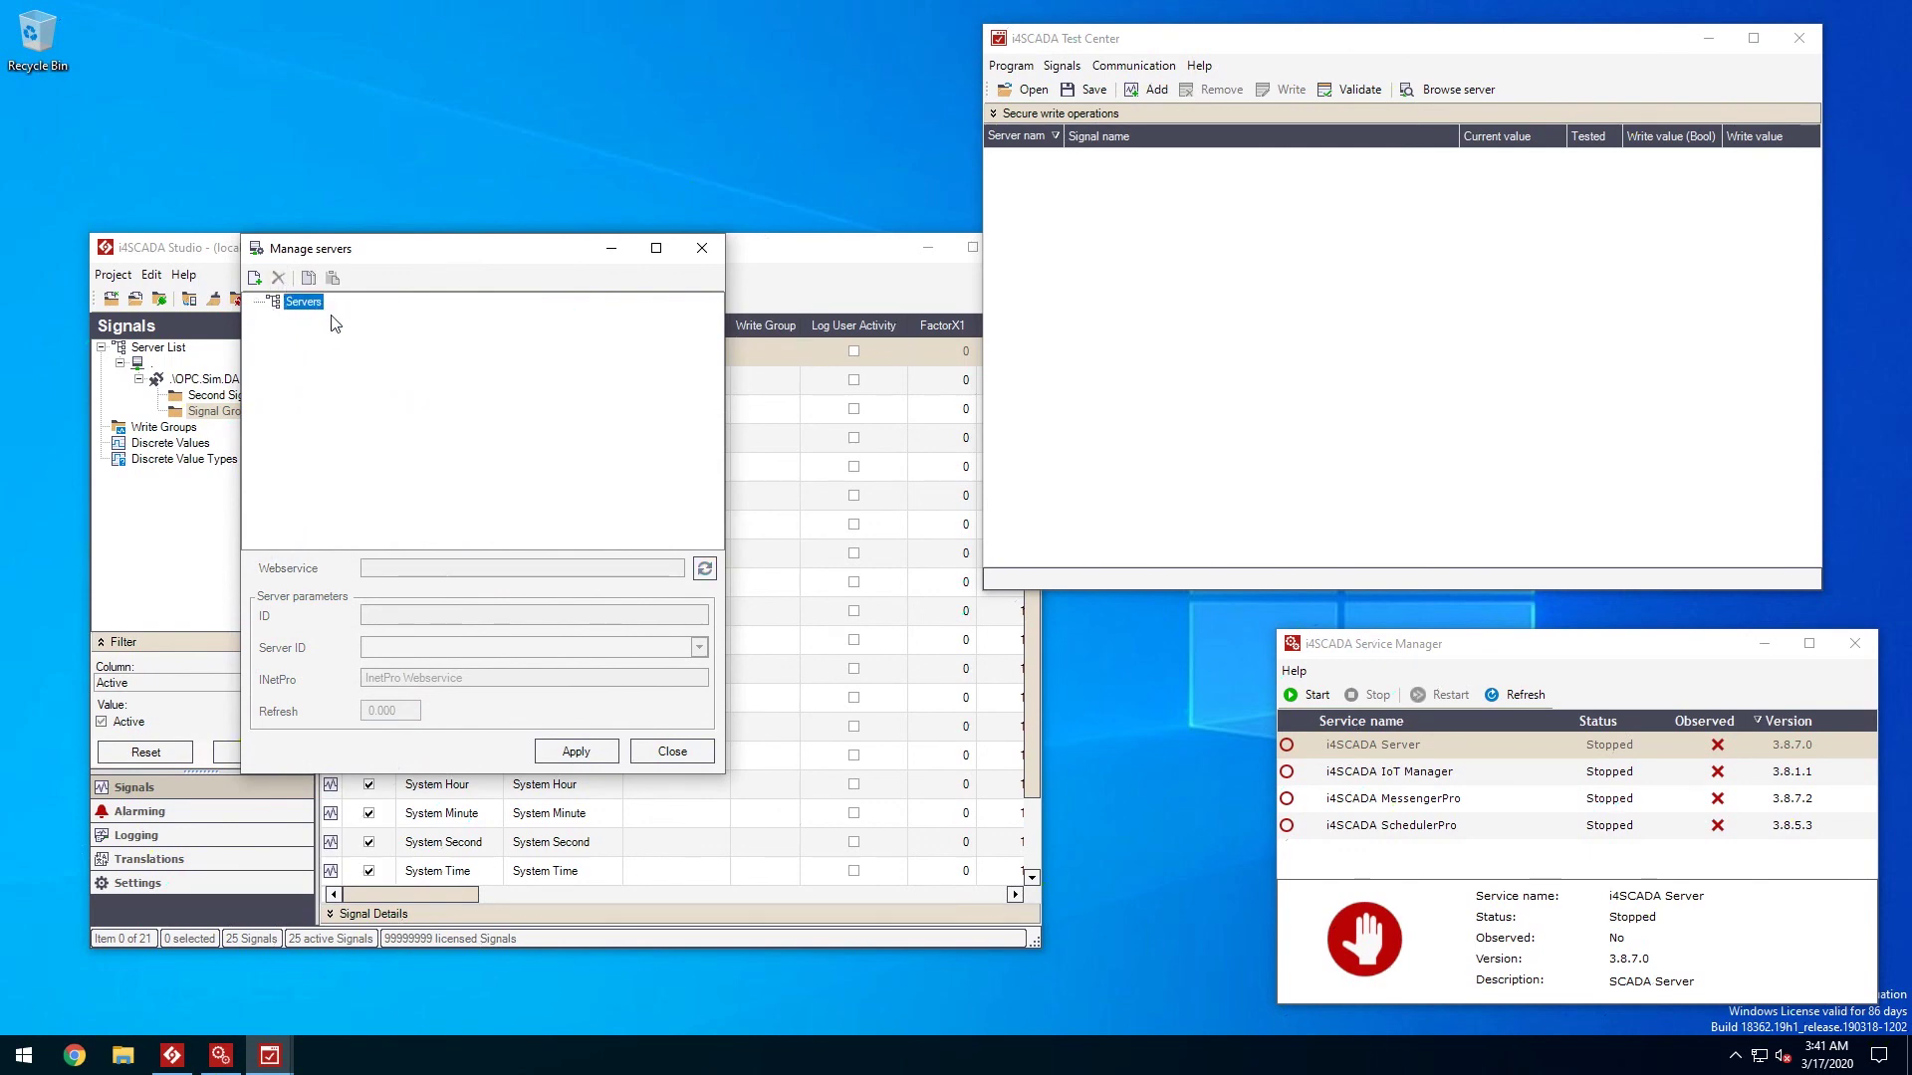
{"action": "left_click", "coordinate": [254, 277]}
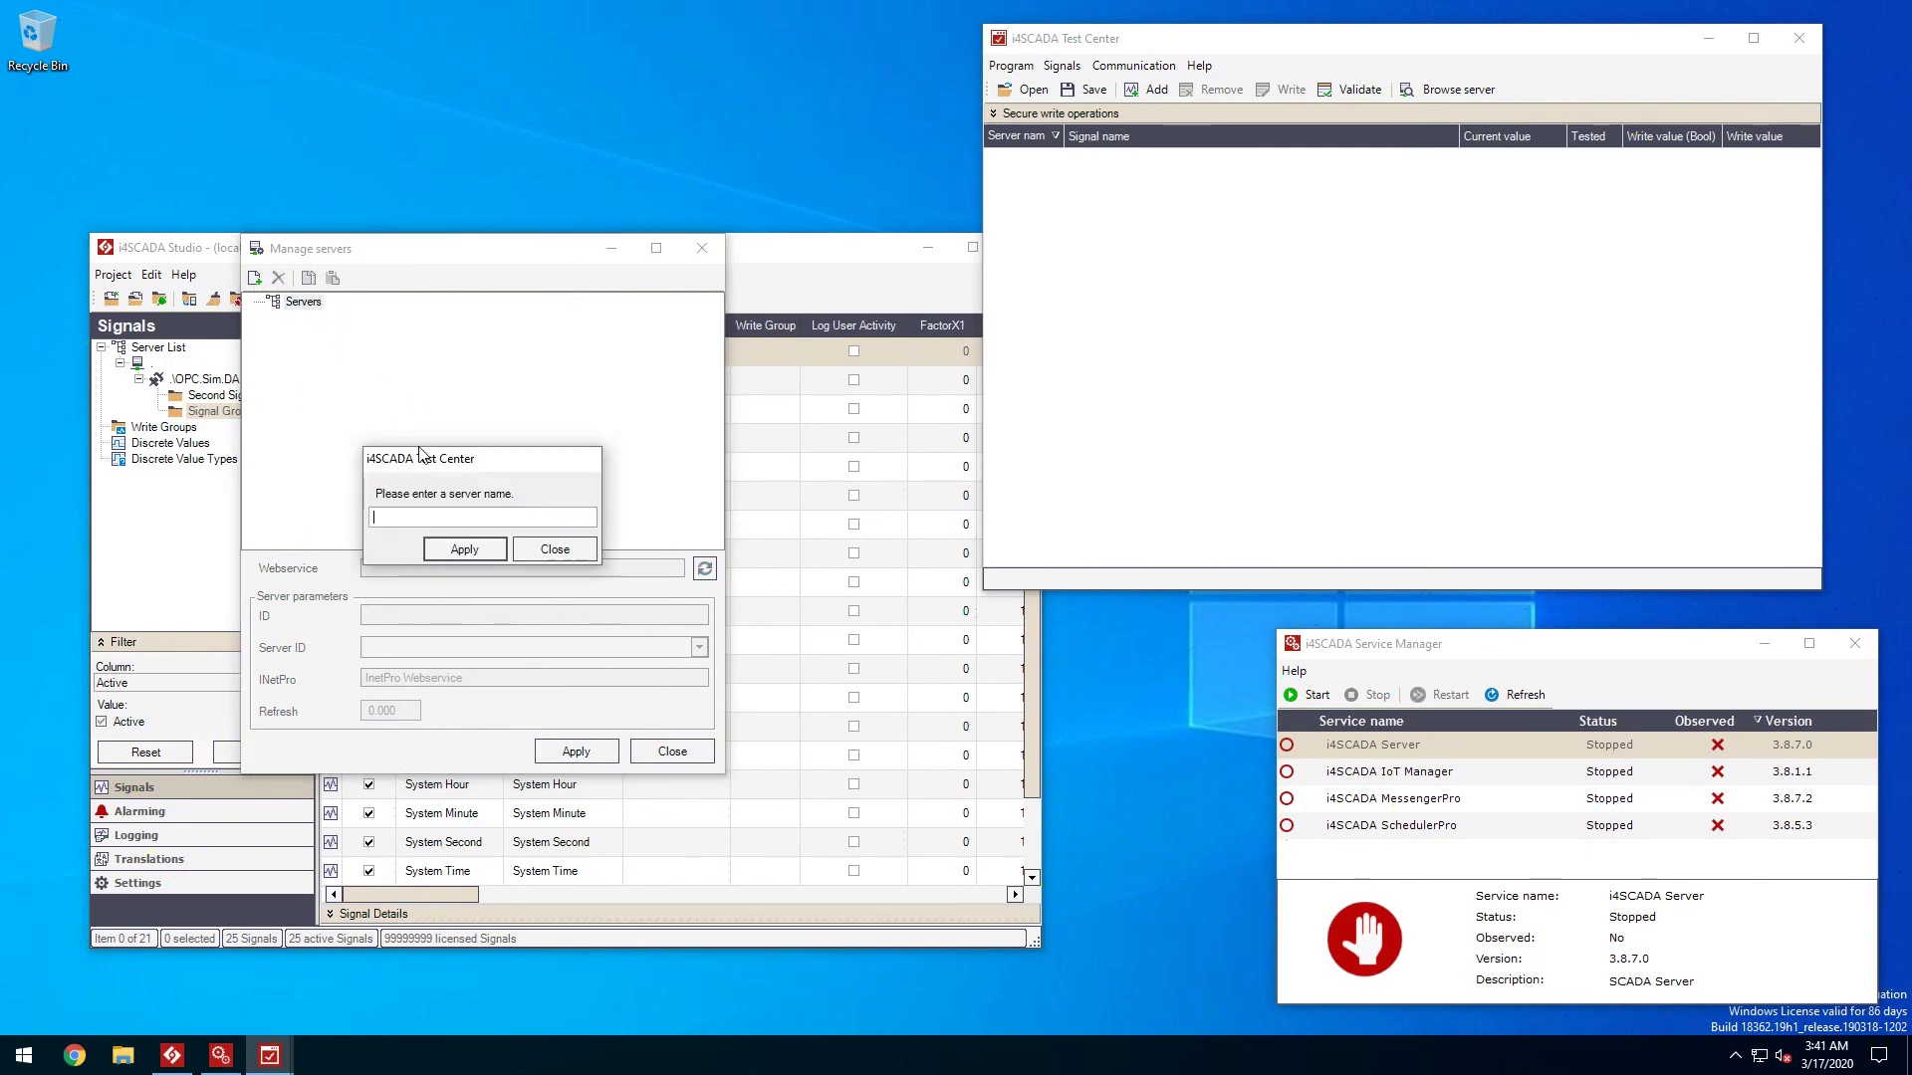
{"action": "type", "text": "."}
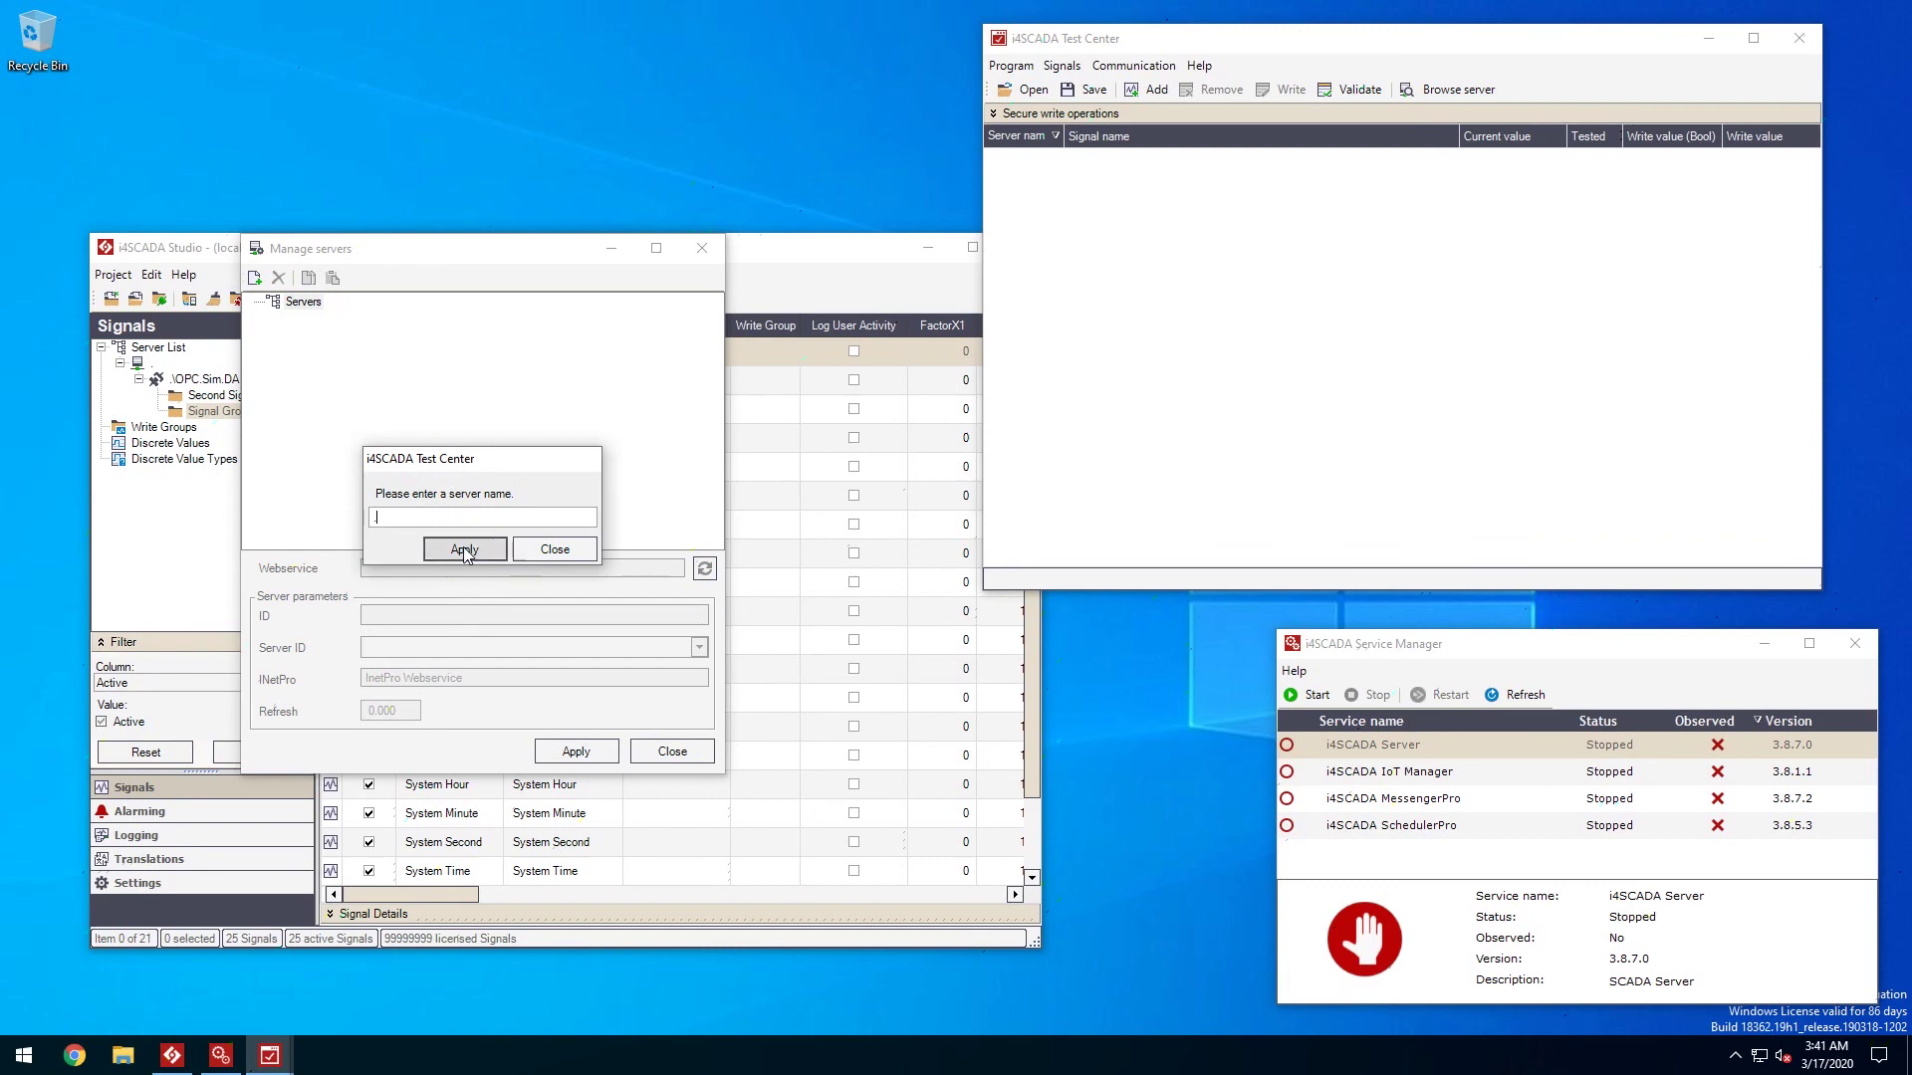
{"action": "left_click", "coordinate": [463, 551]}
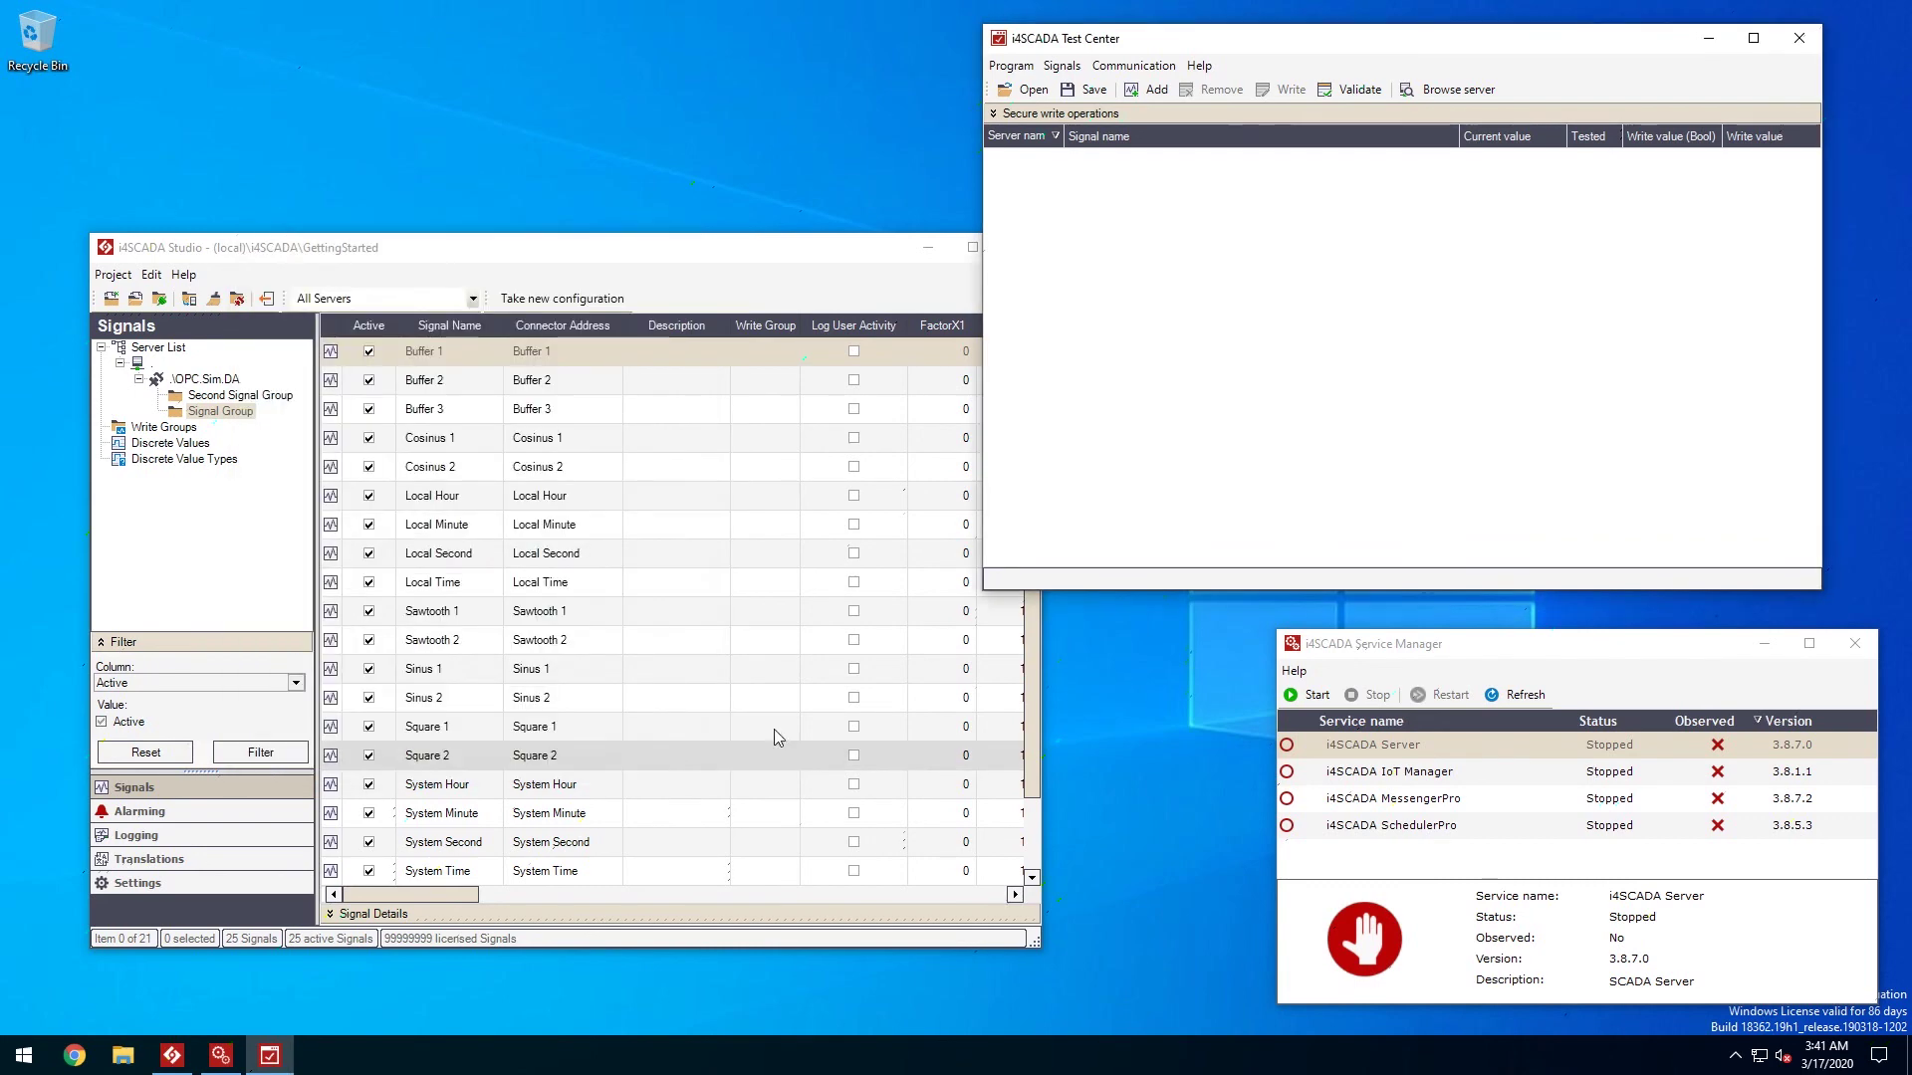
Step: Import all 21 Signal Group signals into the Test Center list
{"action": "left_click", "coordinate": [1449, 90]}
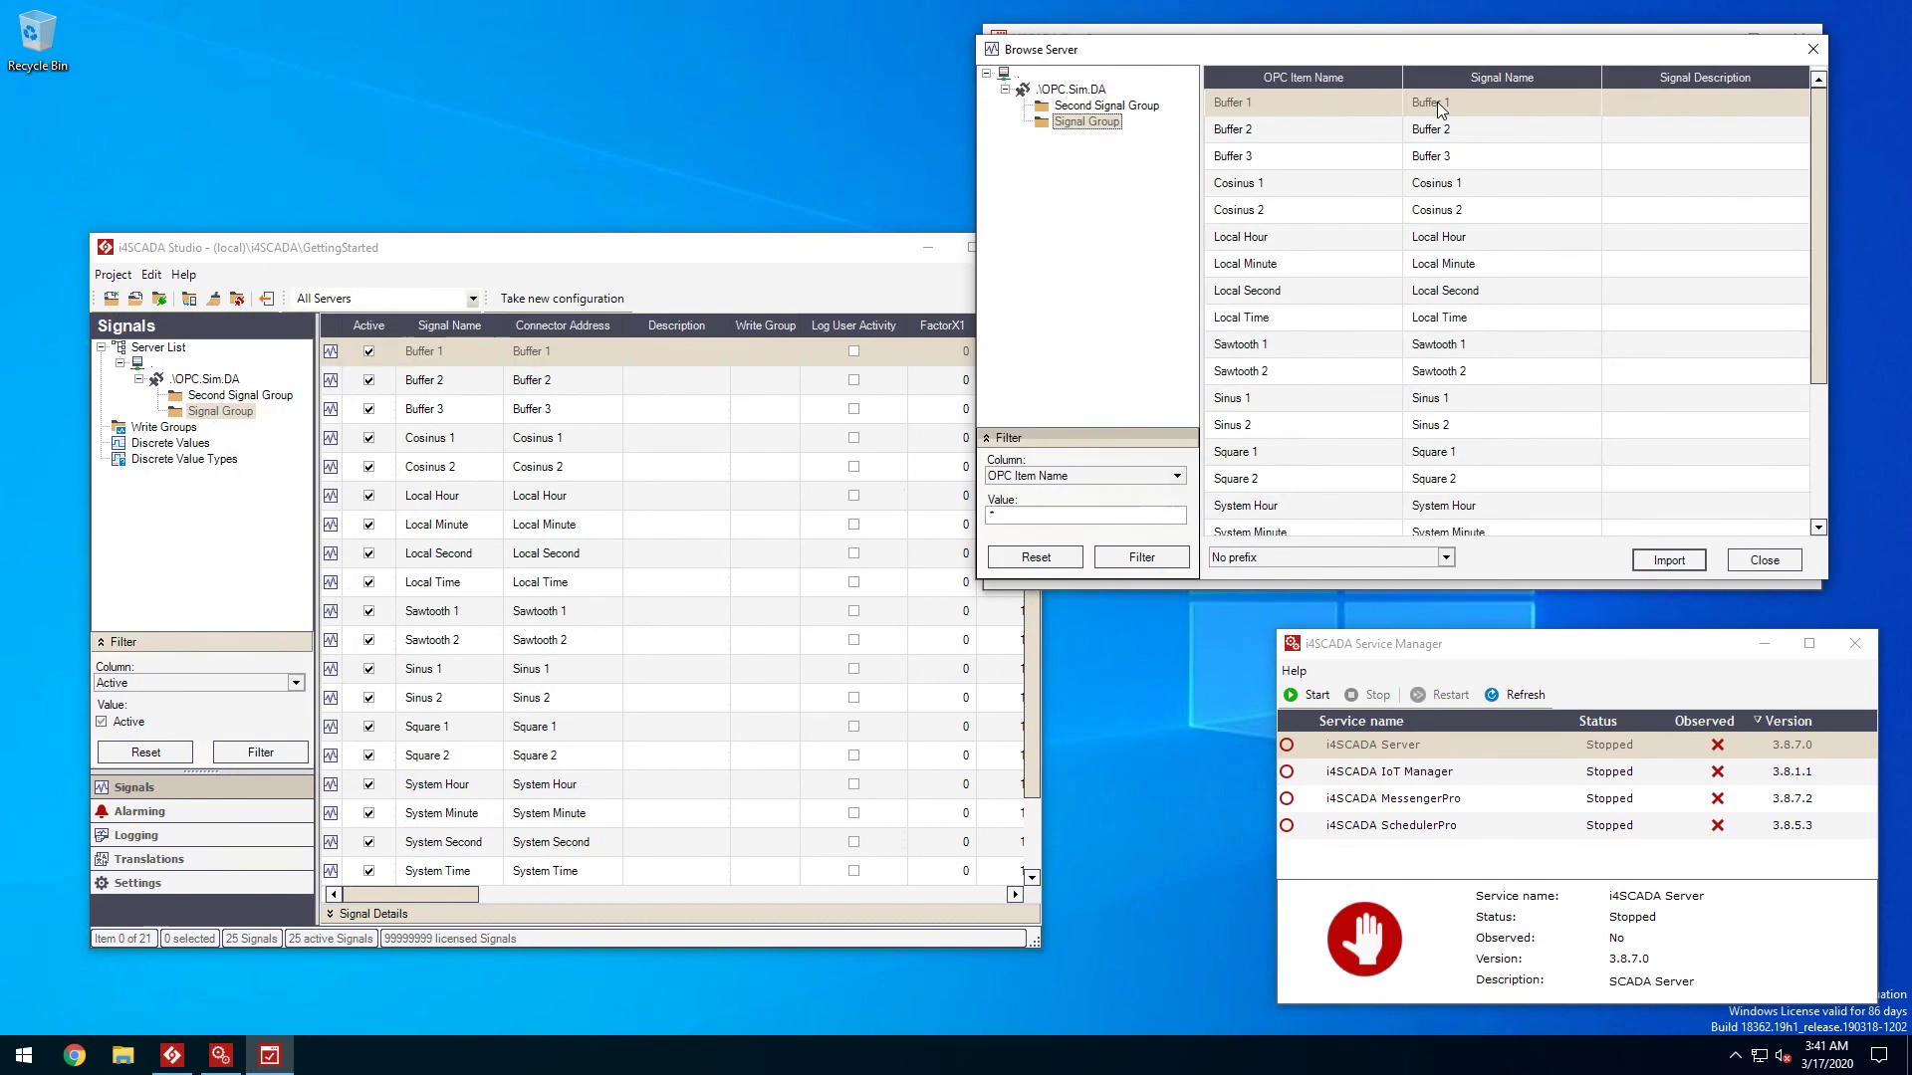
{"action": "left_click", "coordinate": [1398, 245]}
{"action": "left_click", "coordinate": [1668, 560]}
{"action": "left_click", "coordinate": [1752, 561]}
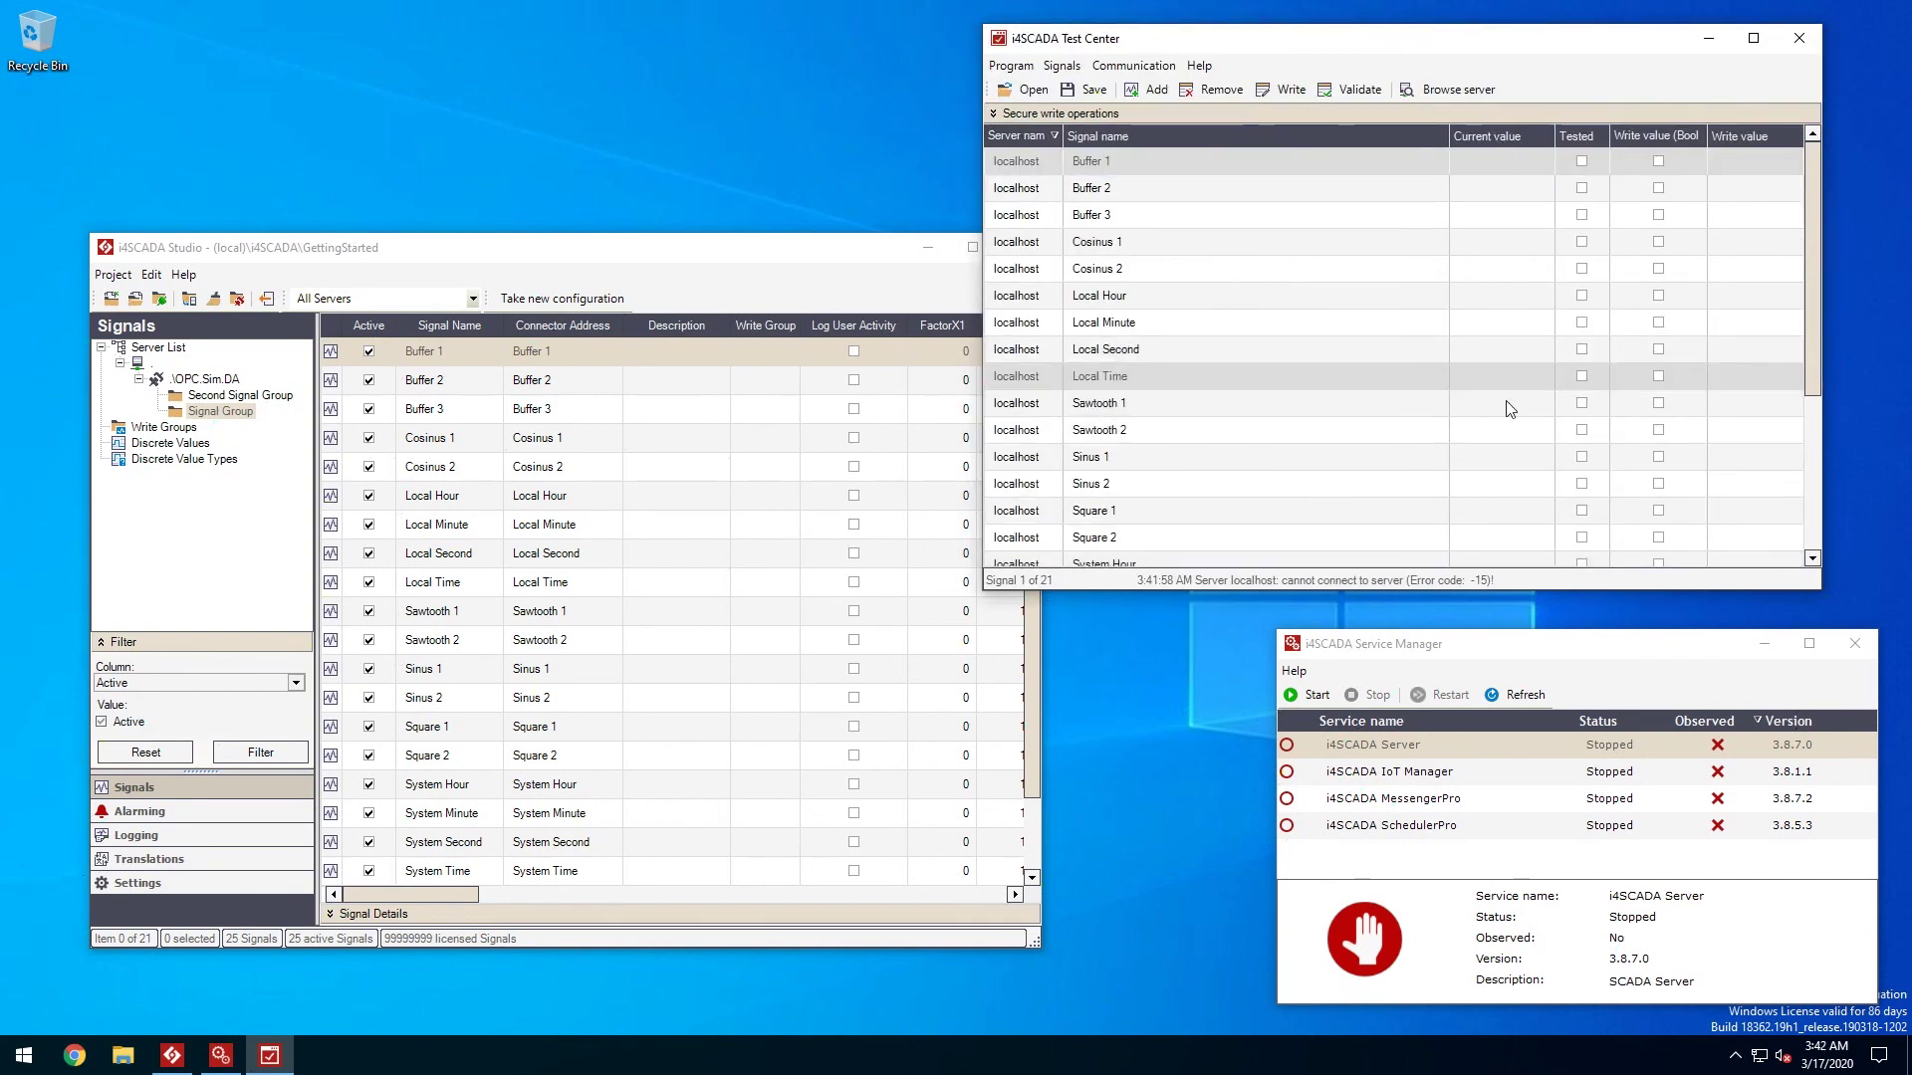
Step: Start the i4SCADA Server service in Service Manager, then stop it again
{"action": "left_click", "coordinate": [1370, 747]}
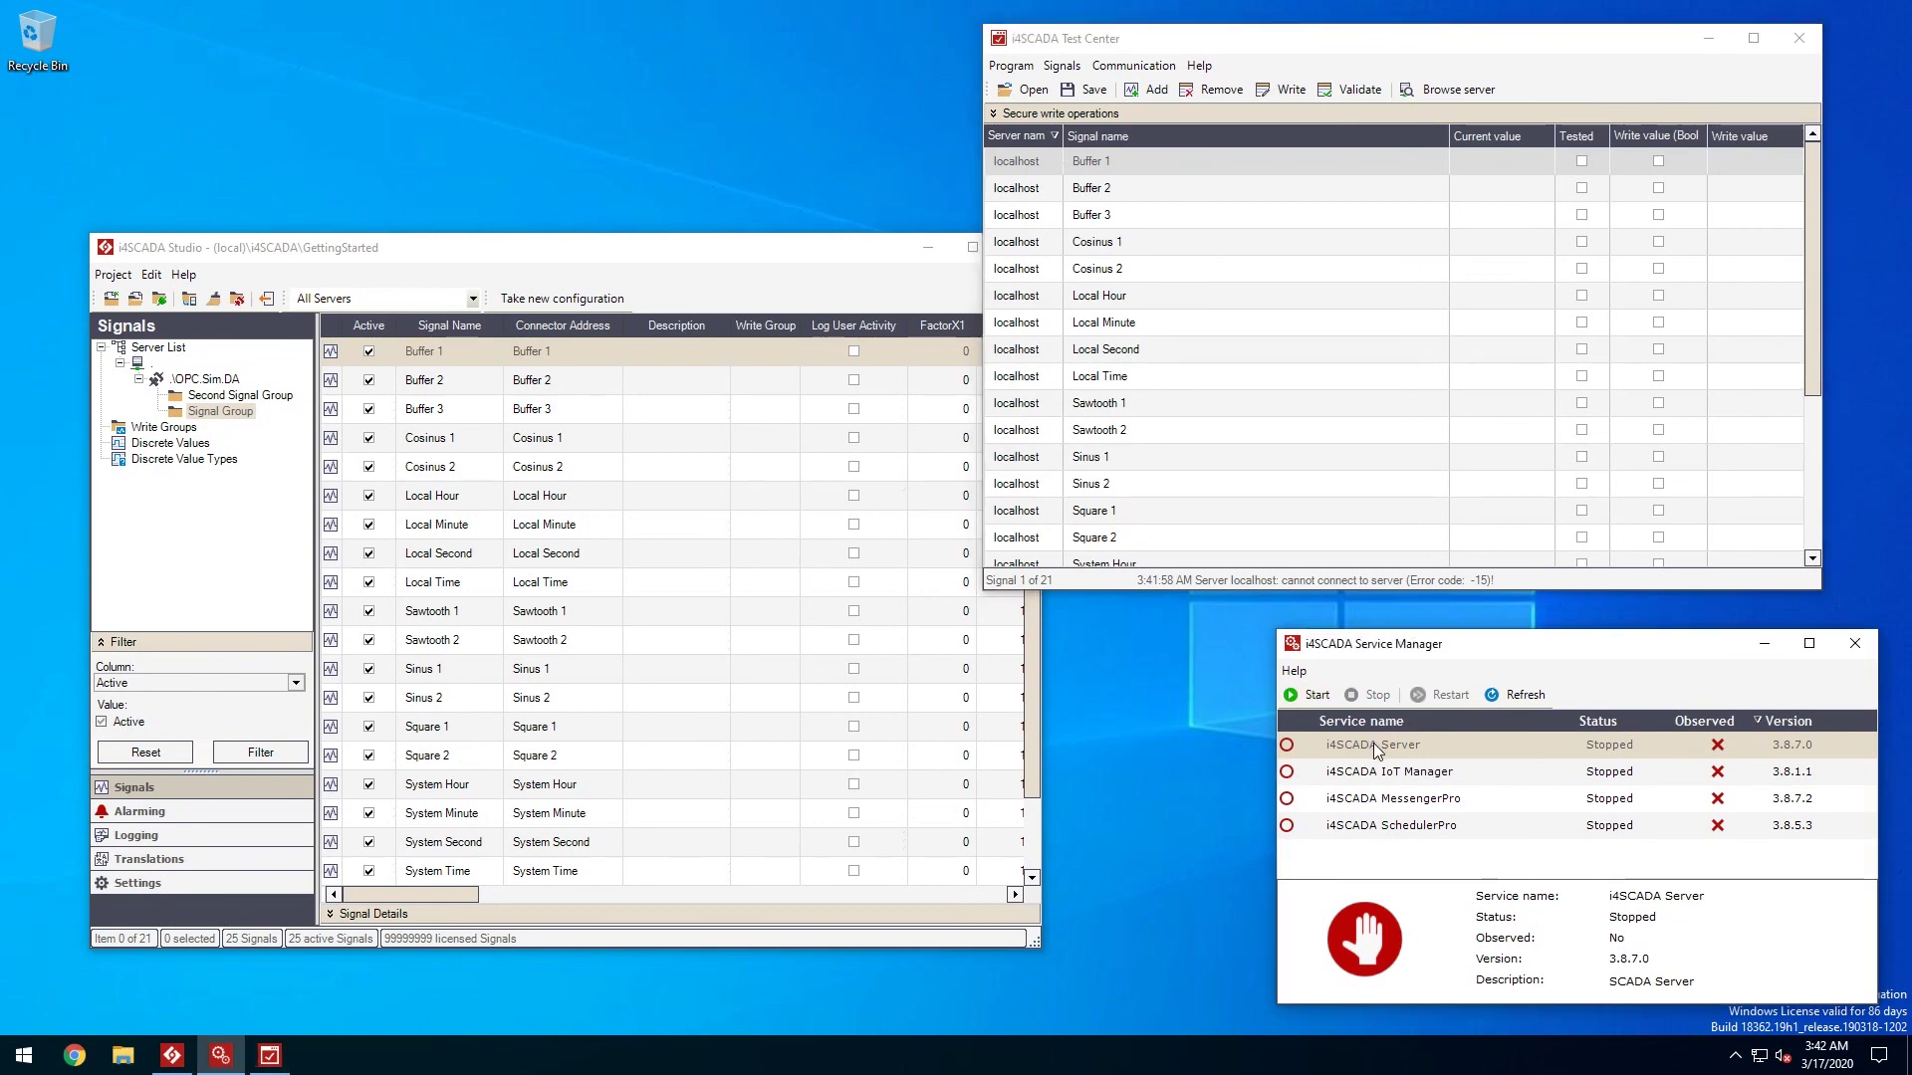
{"action": "right_click", "coordinate": [1372, 743]}
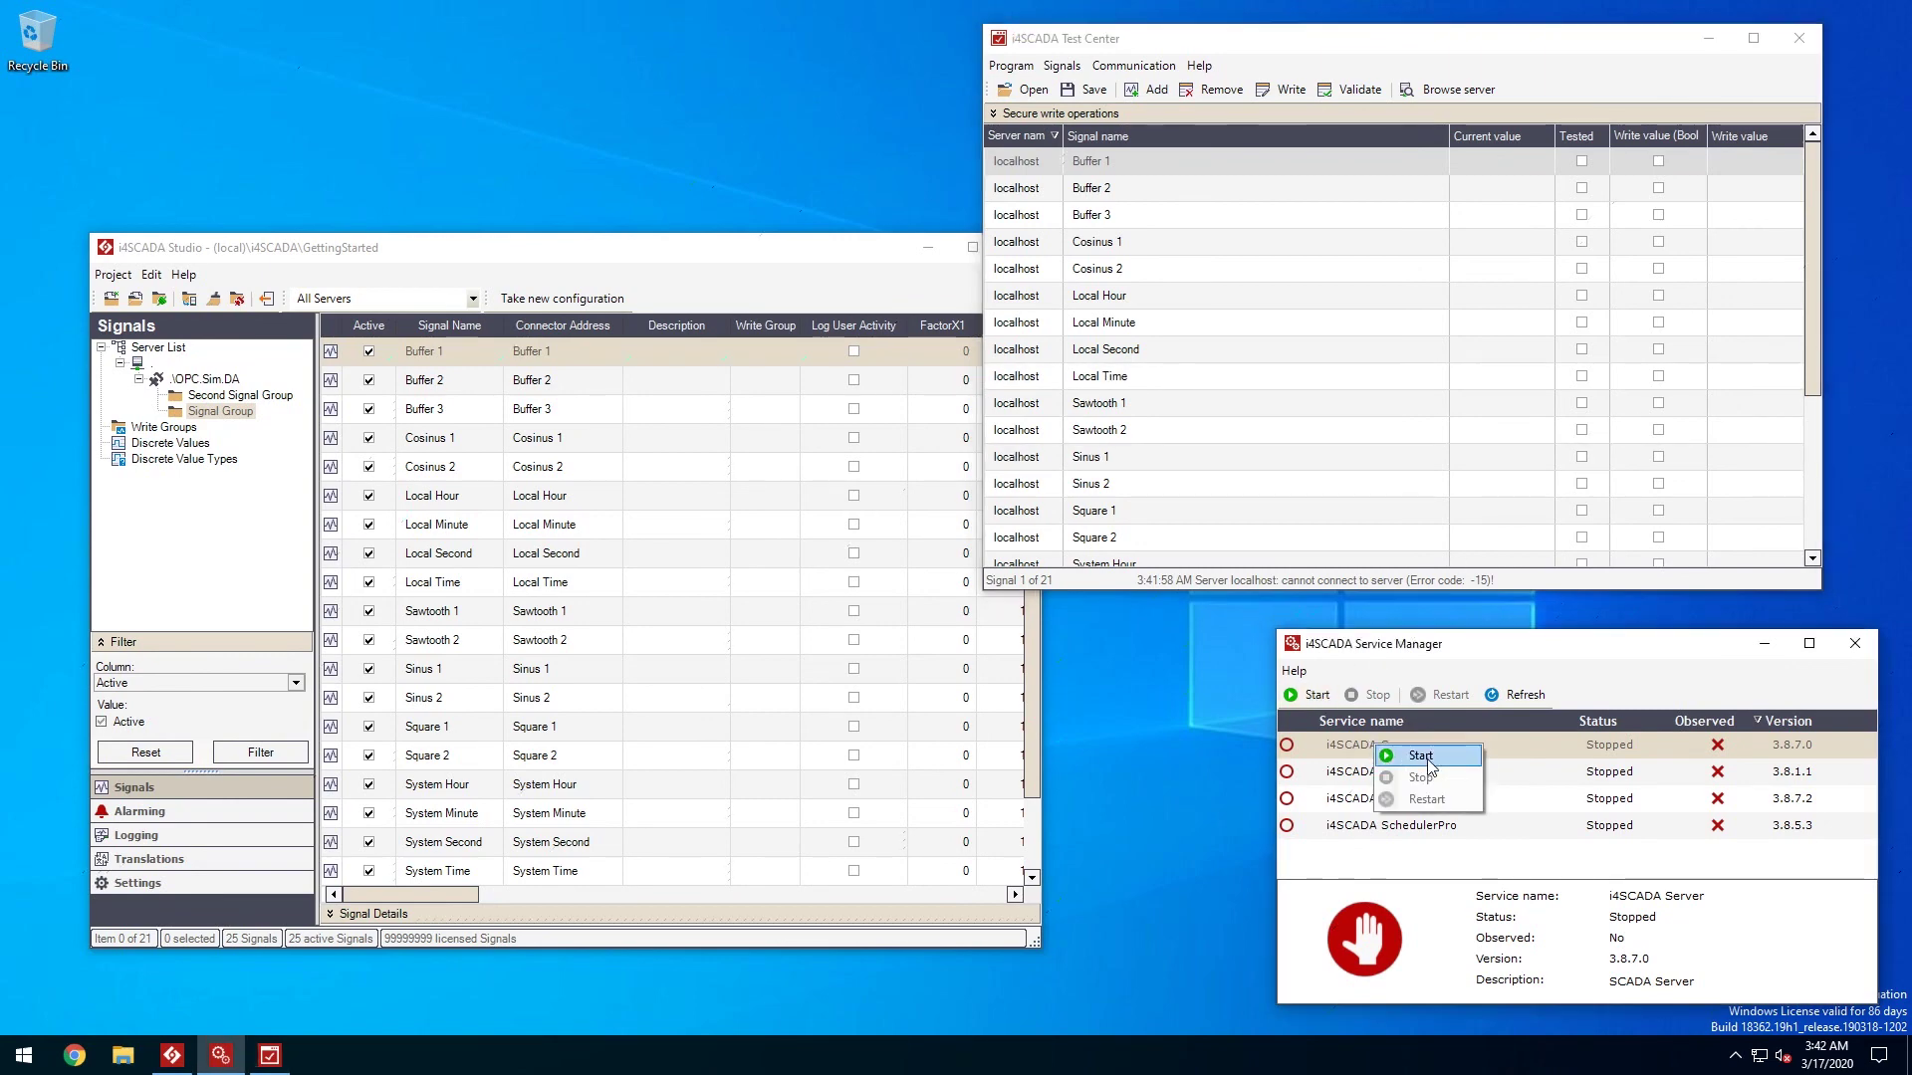
{"action": "left_click", "coordinate": [1418, 756]}
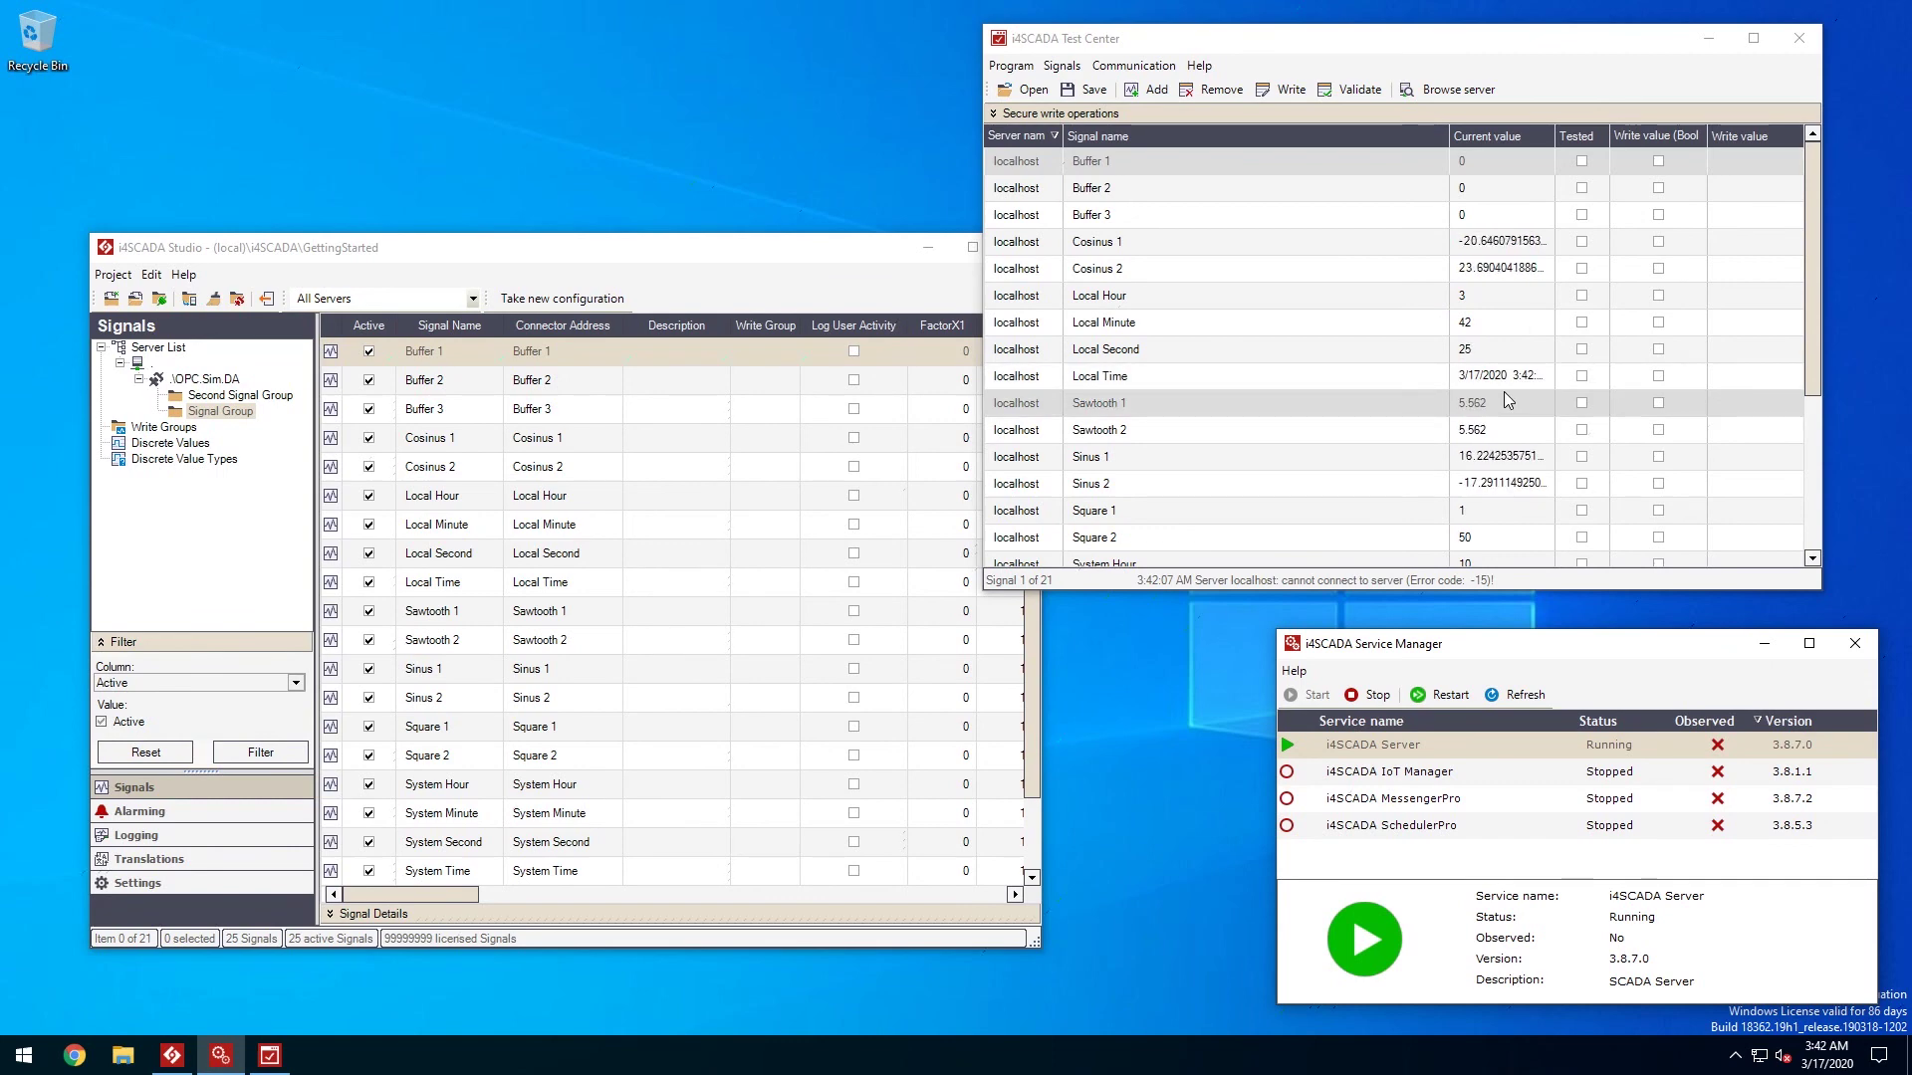
{"action": "left_click", "coordinate": [1374, 699]}
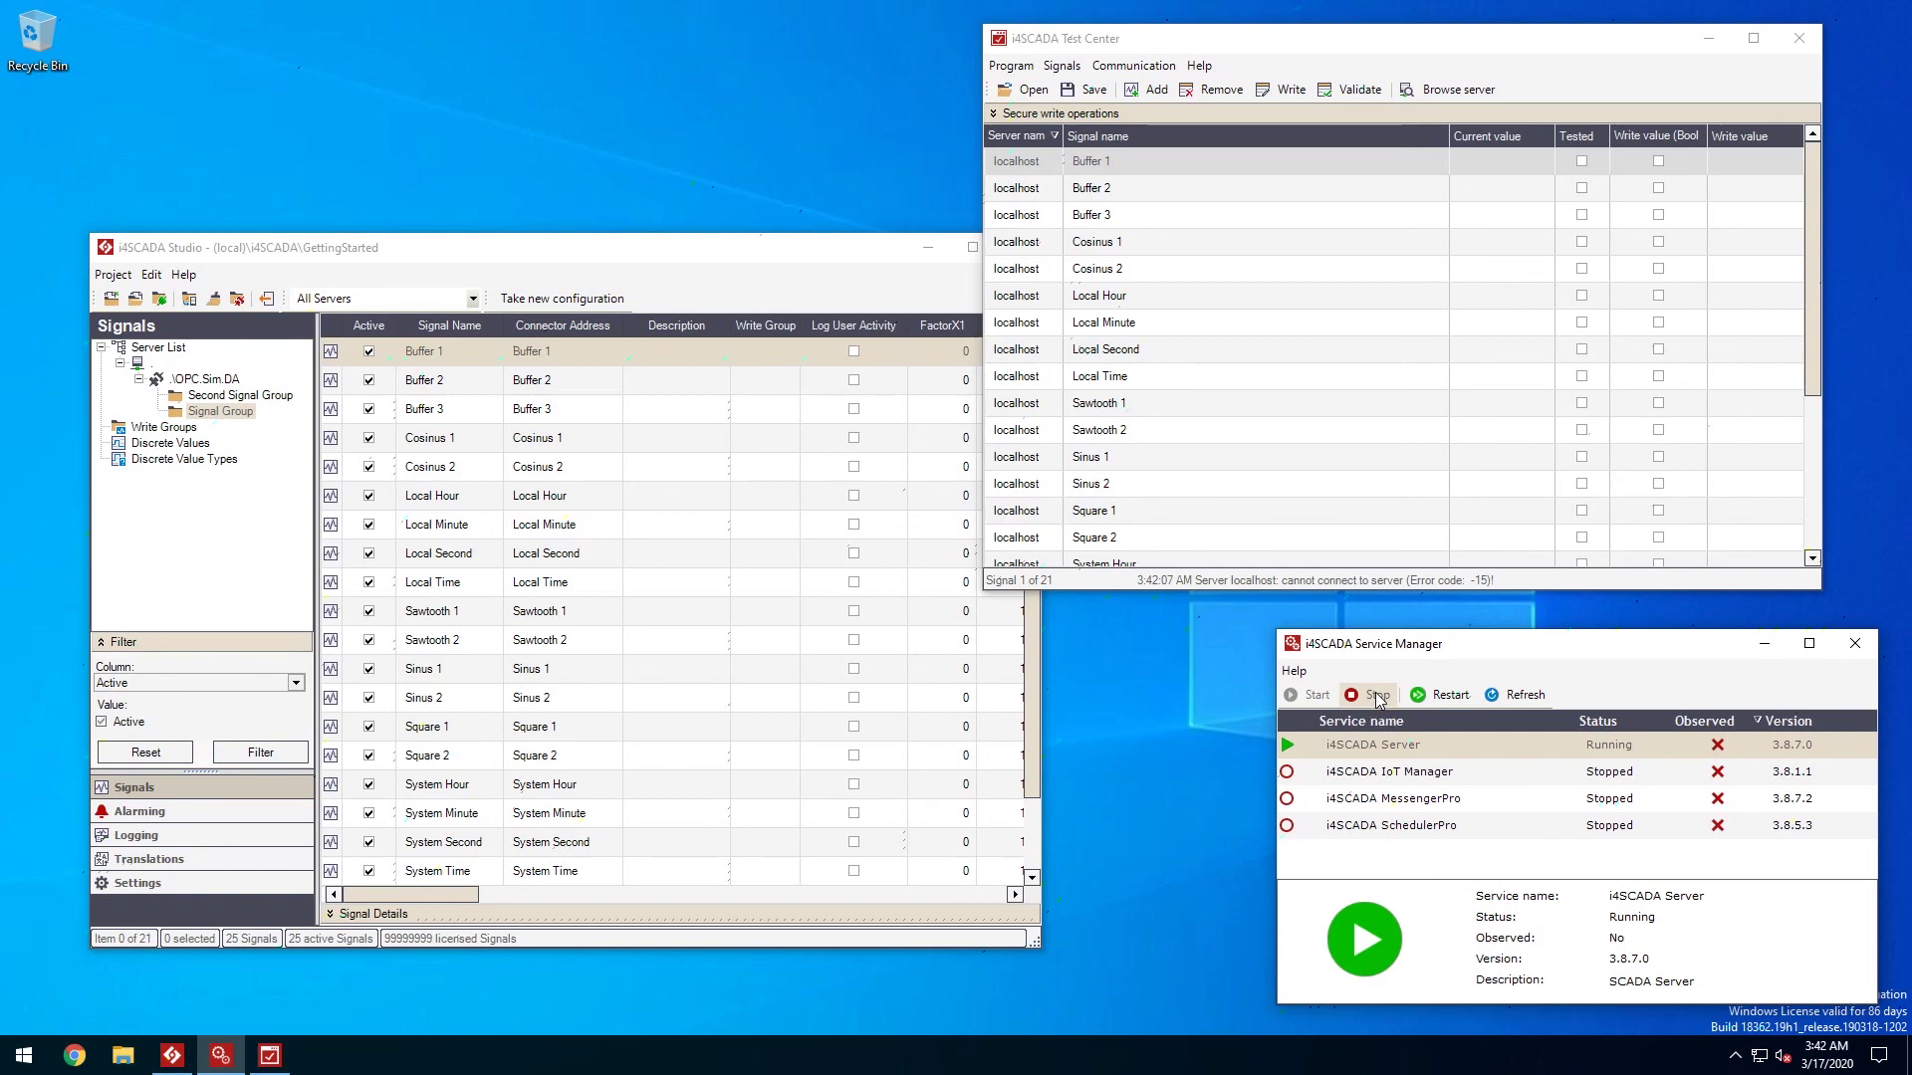
Step: Launch i4SCADA SmartEditor, continue with the trial and dismiss the ribbon notice
{"action": "left_click", "coordinate": [24, 1057]}
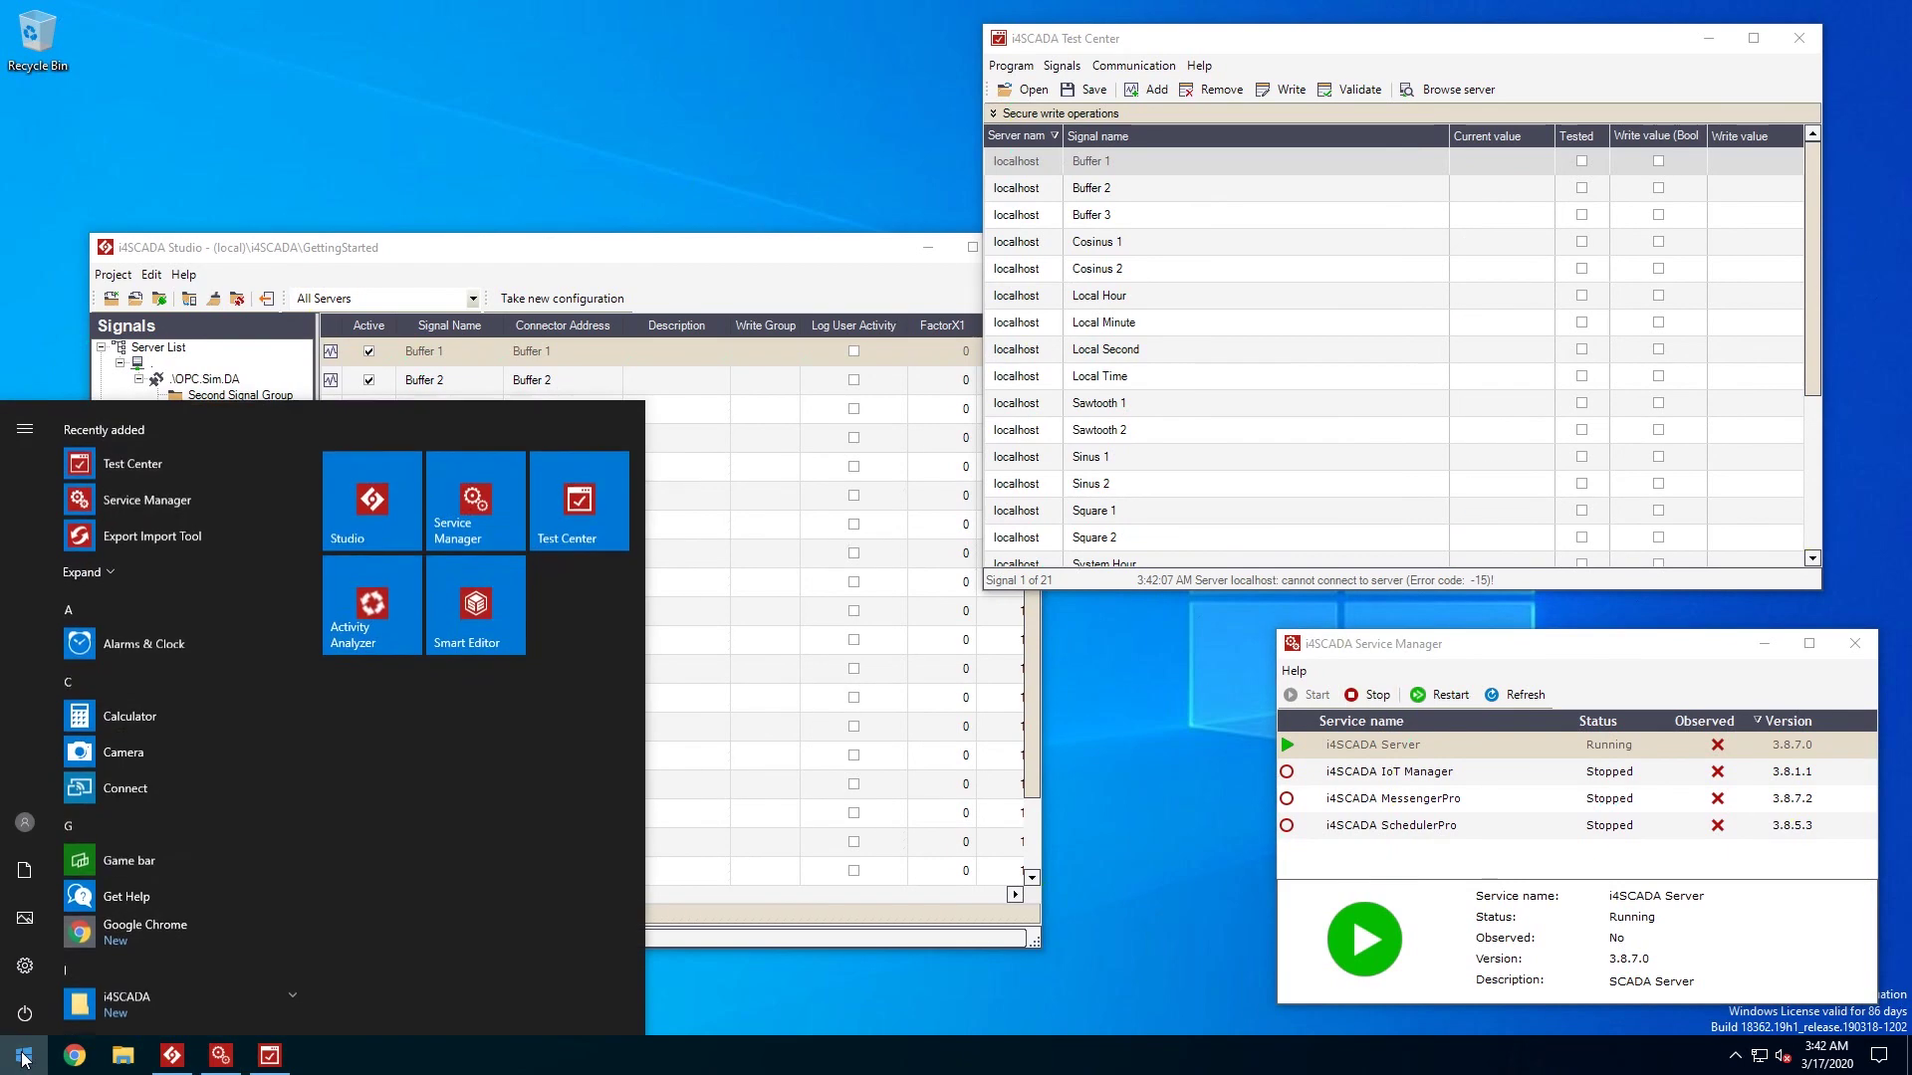
{"action": "left_click", "coordinate": [497, 589]}
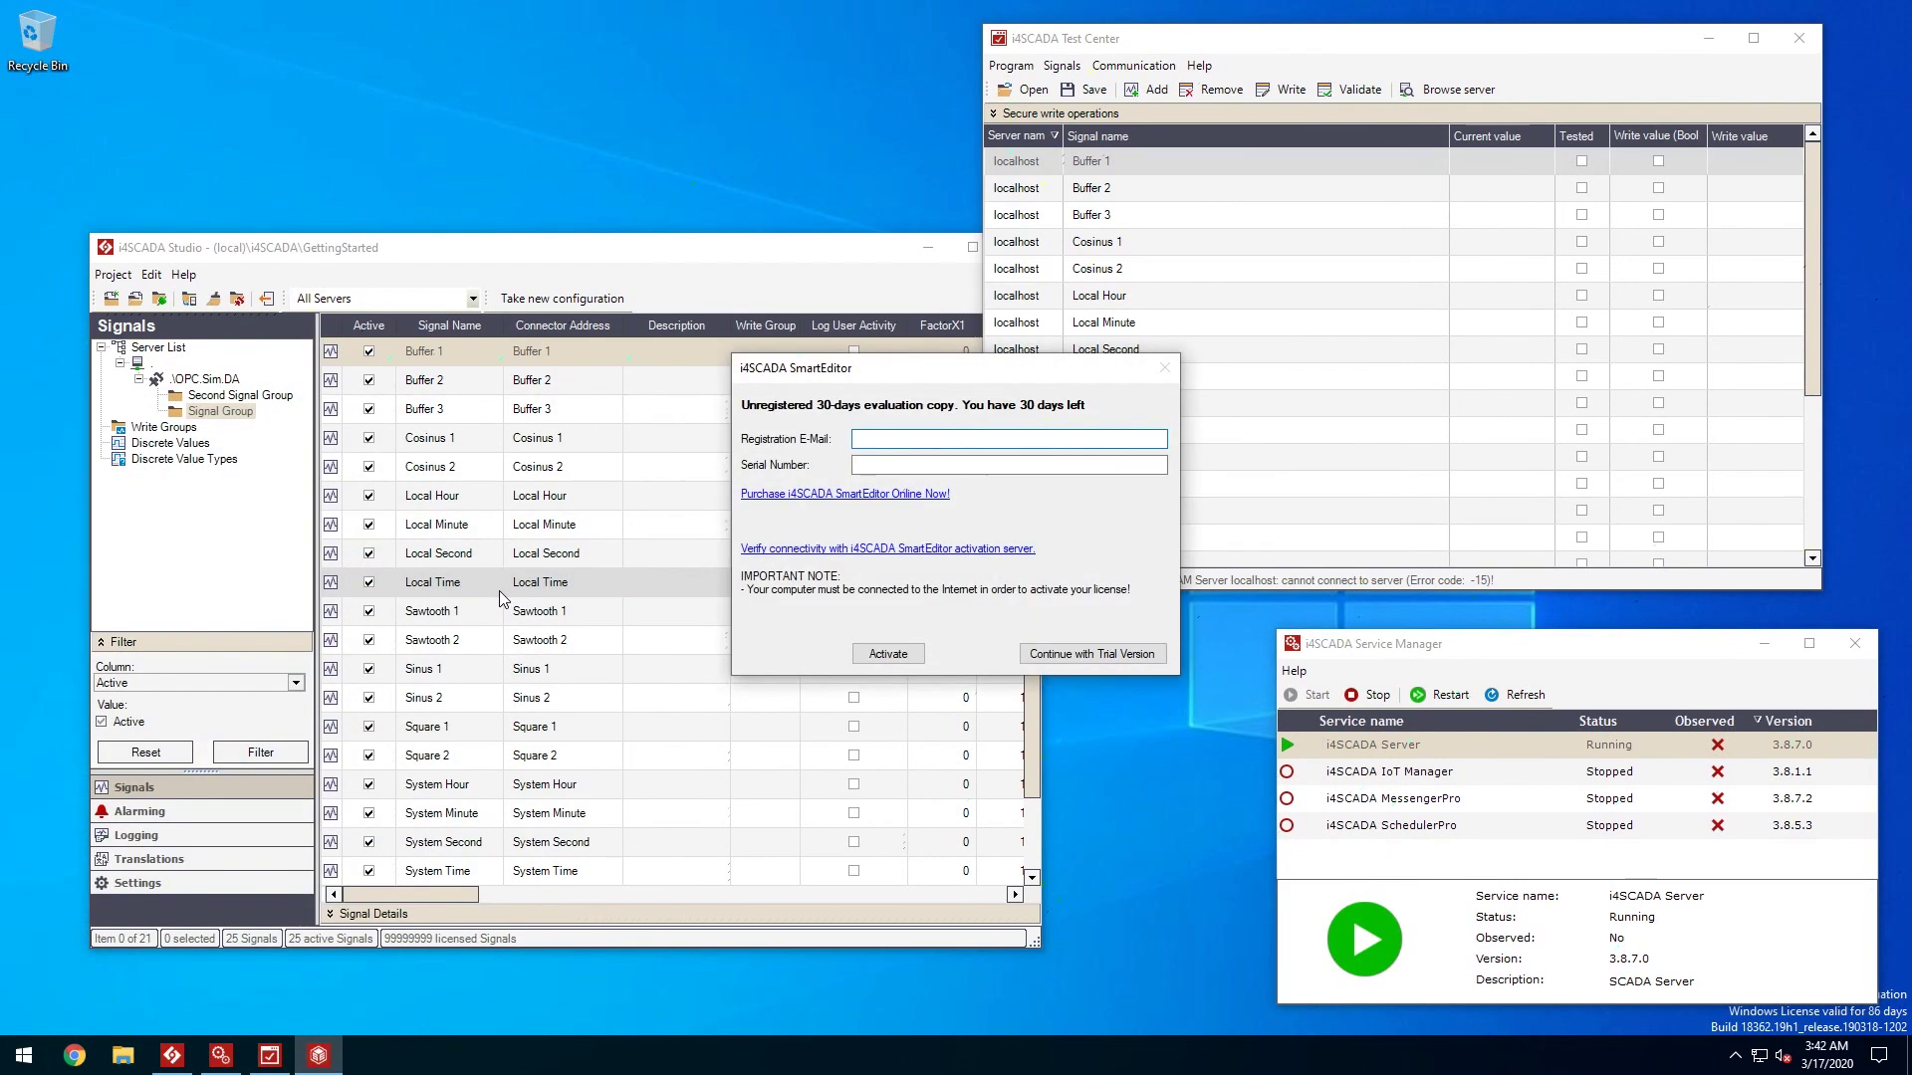
{"action": "left_click", "coordinate": [1110, 651]}
{"action": "left_click", "coordinate": [941, 558]}
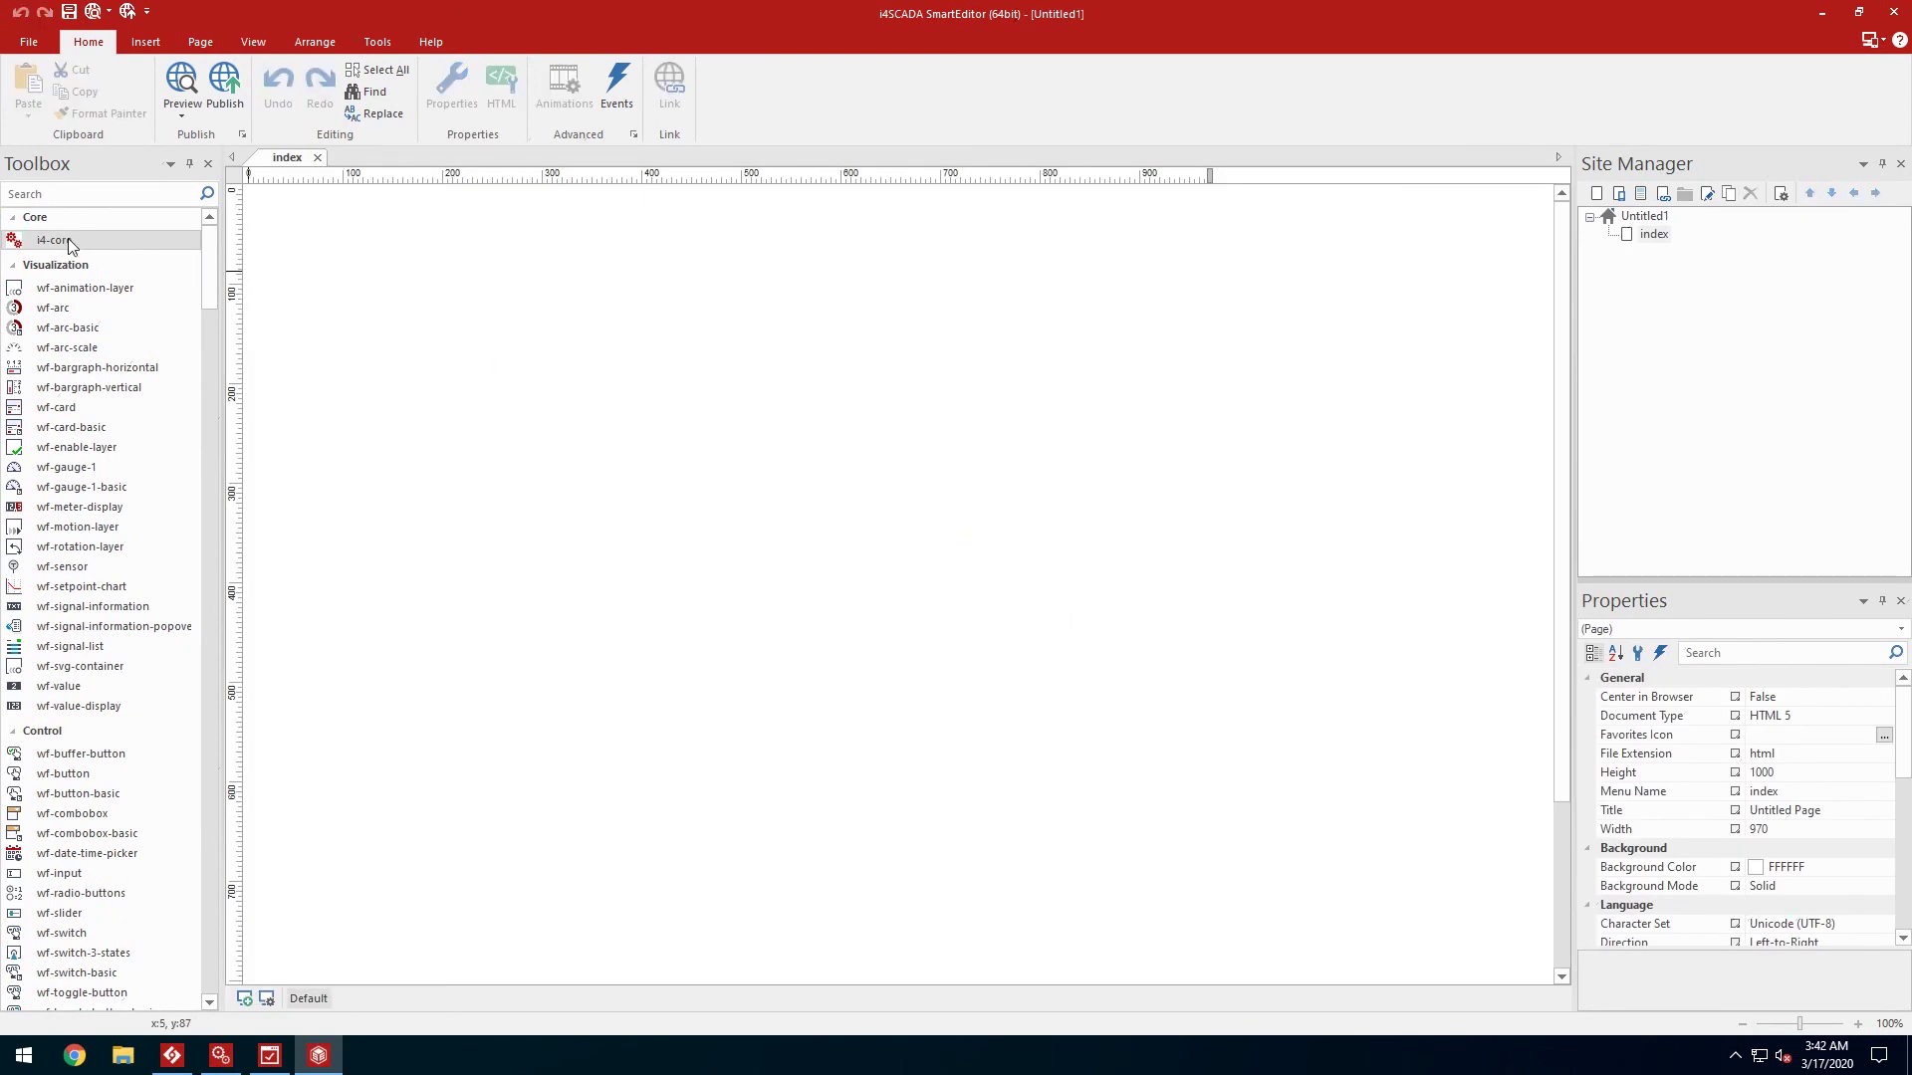
Step: Place i4-core and a wf-value-display sized 205×46 at the page's top-left
{"action": "left_click_drag", "start_coordinate": [72, 242], "coordinate": [359, 615]}
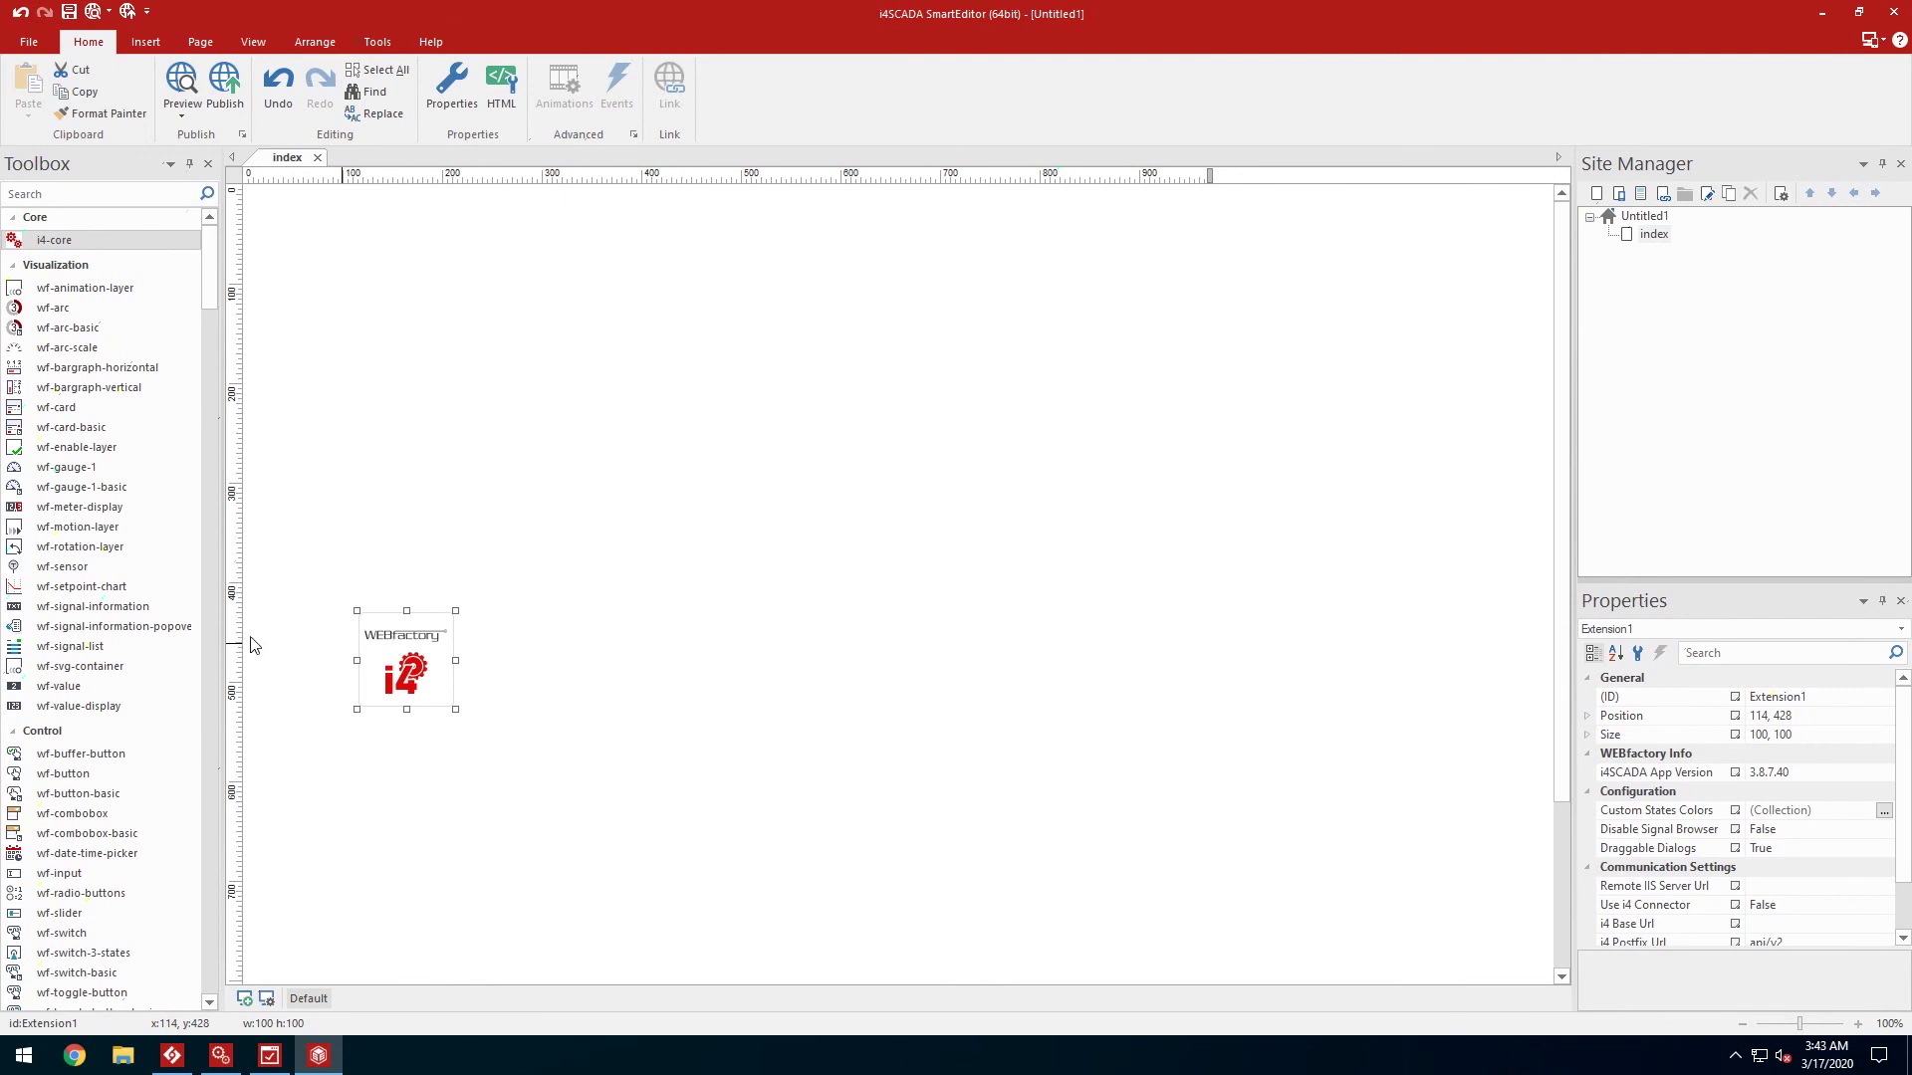
{"action": "left_click_drag", "start_coordinate": [79, 707], "coordinate": [322, 283]}
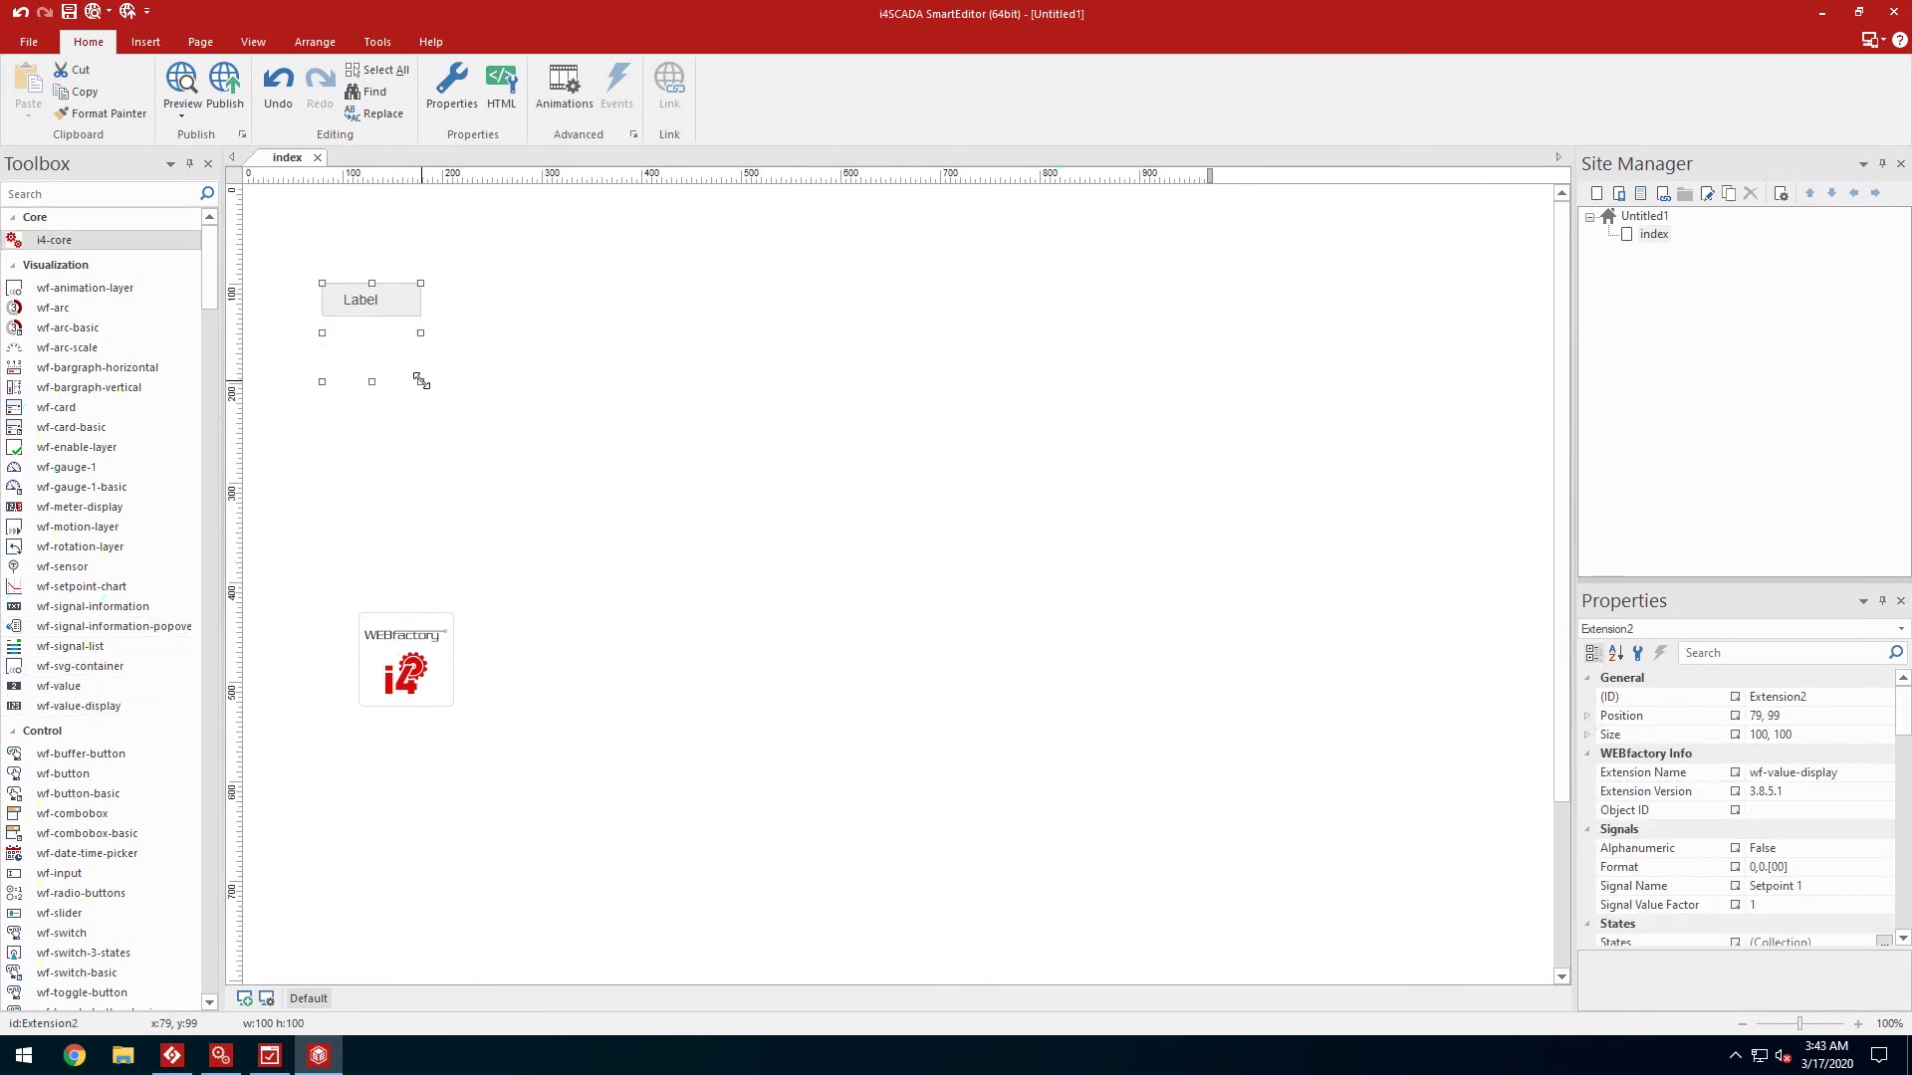
{"action": "left_click_drag", "start_coordinate": [422, 379], "coordinate": [525, 328]}
{"action": "left_click_drag", "start_coordinate": [398, 311], "coordinate": [381, 262]}
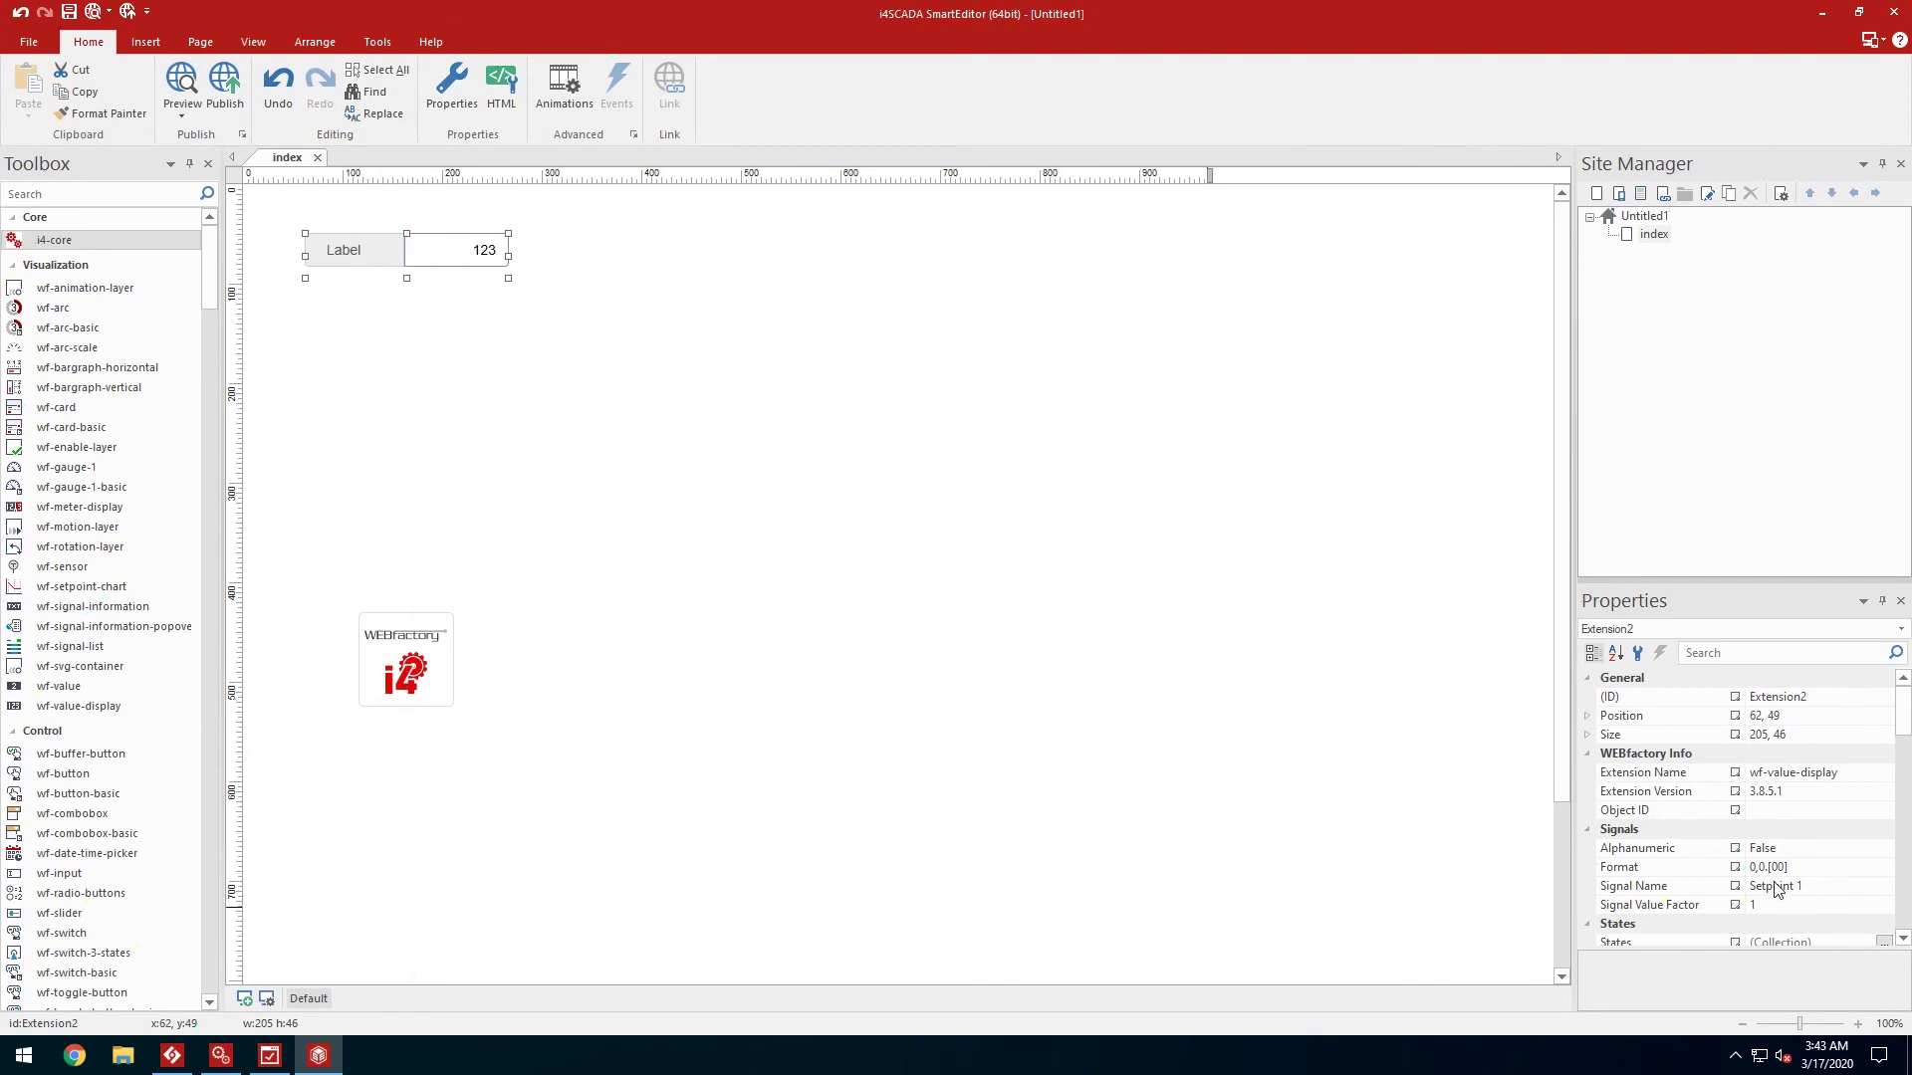
Step: Set the value display's Signal Name to Local Minute and its Label to 'Local Minute'
{"action": "left_click", "coordinate": [171, 1055]}
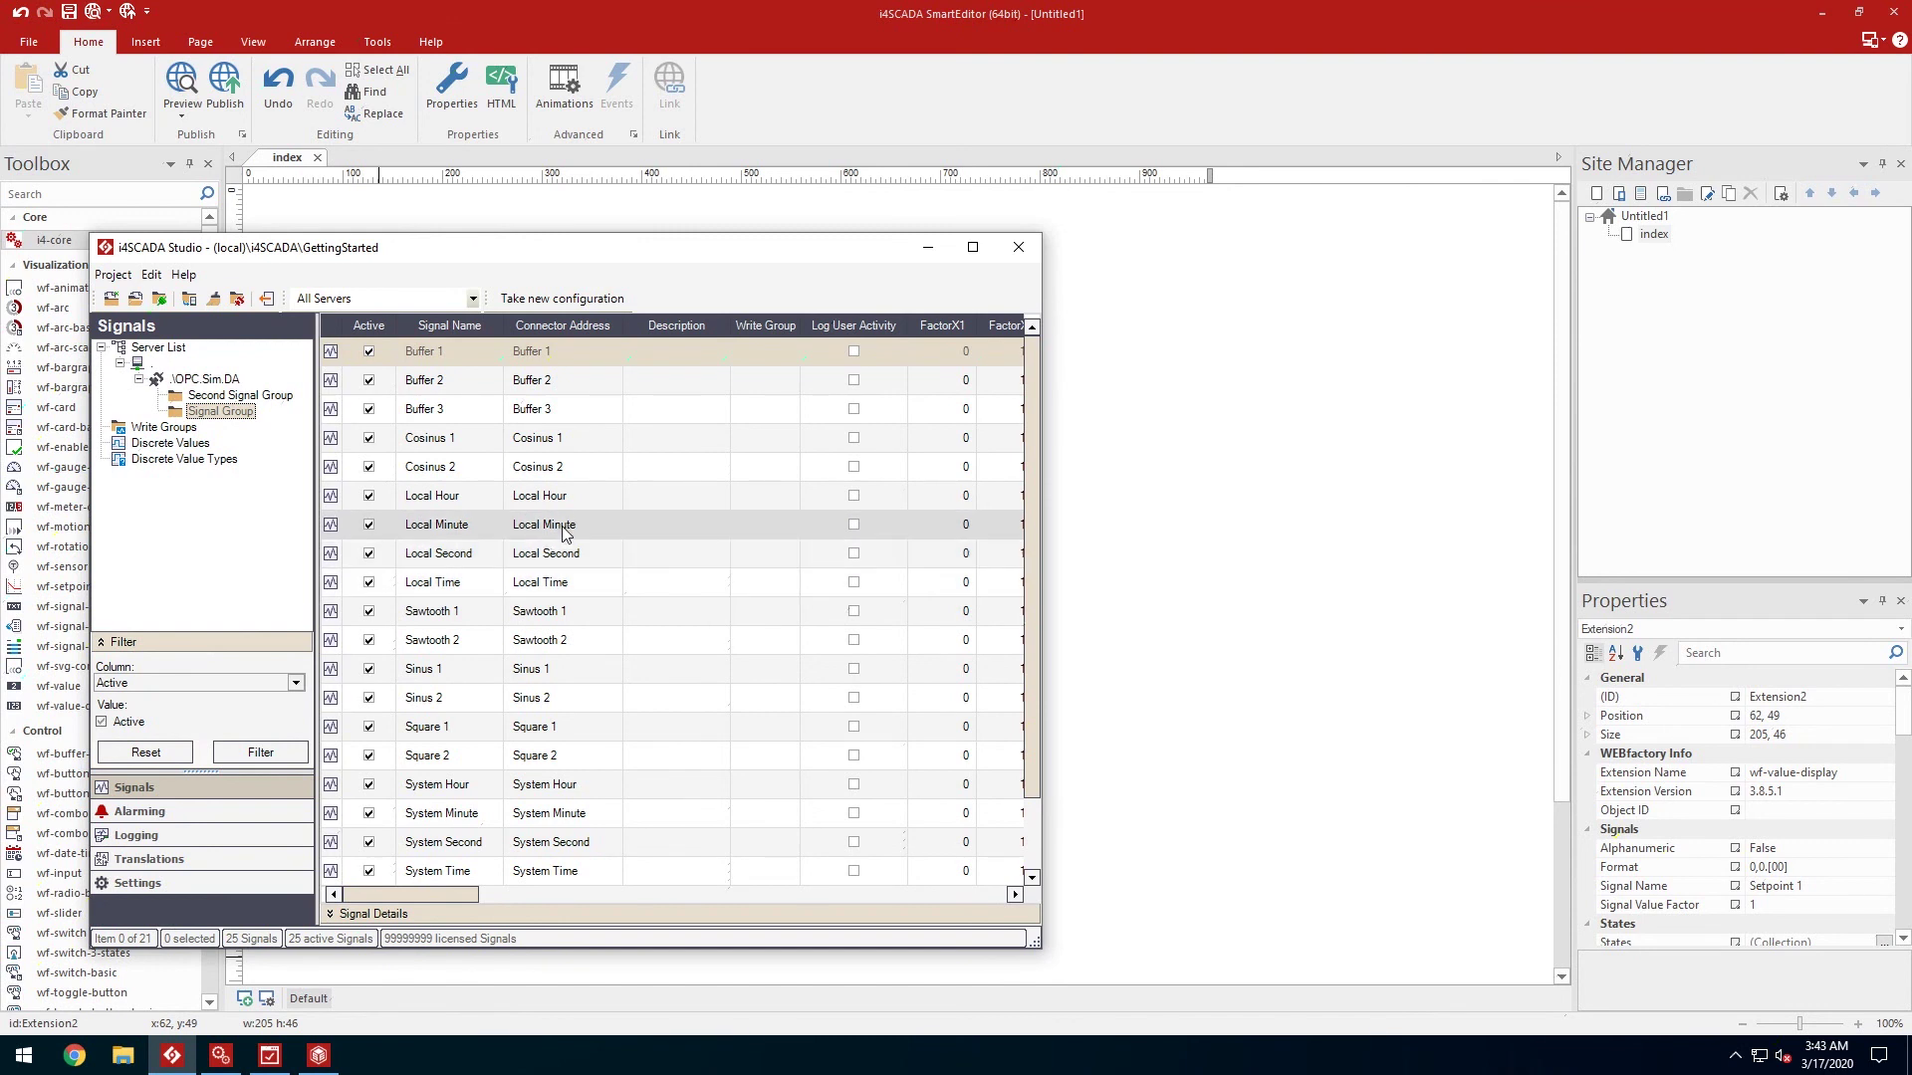
{"action": "left_click", "coordinate": [1835, 889]}
{"action": "left_click", "coordinate": [1682, 886]}
{"action": "type", "text": "Local Minute"}
{"action": "key", "text": "Return"}
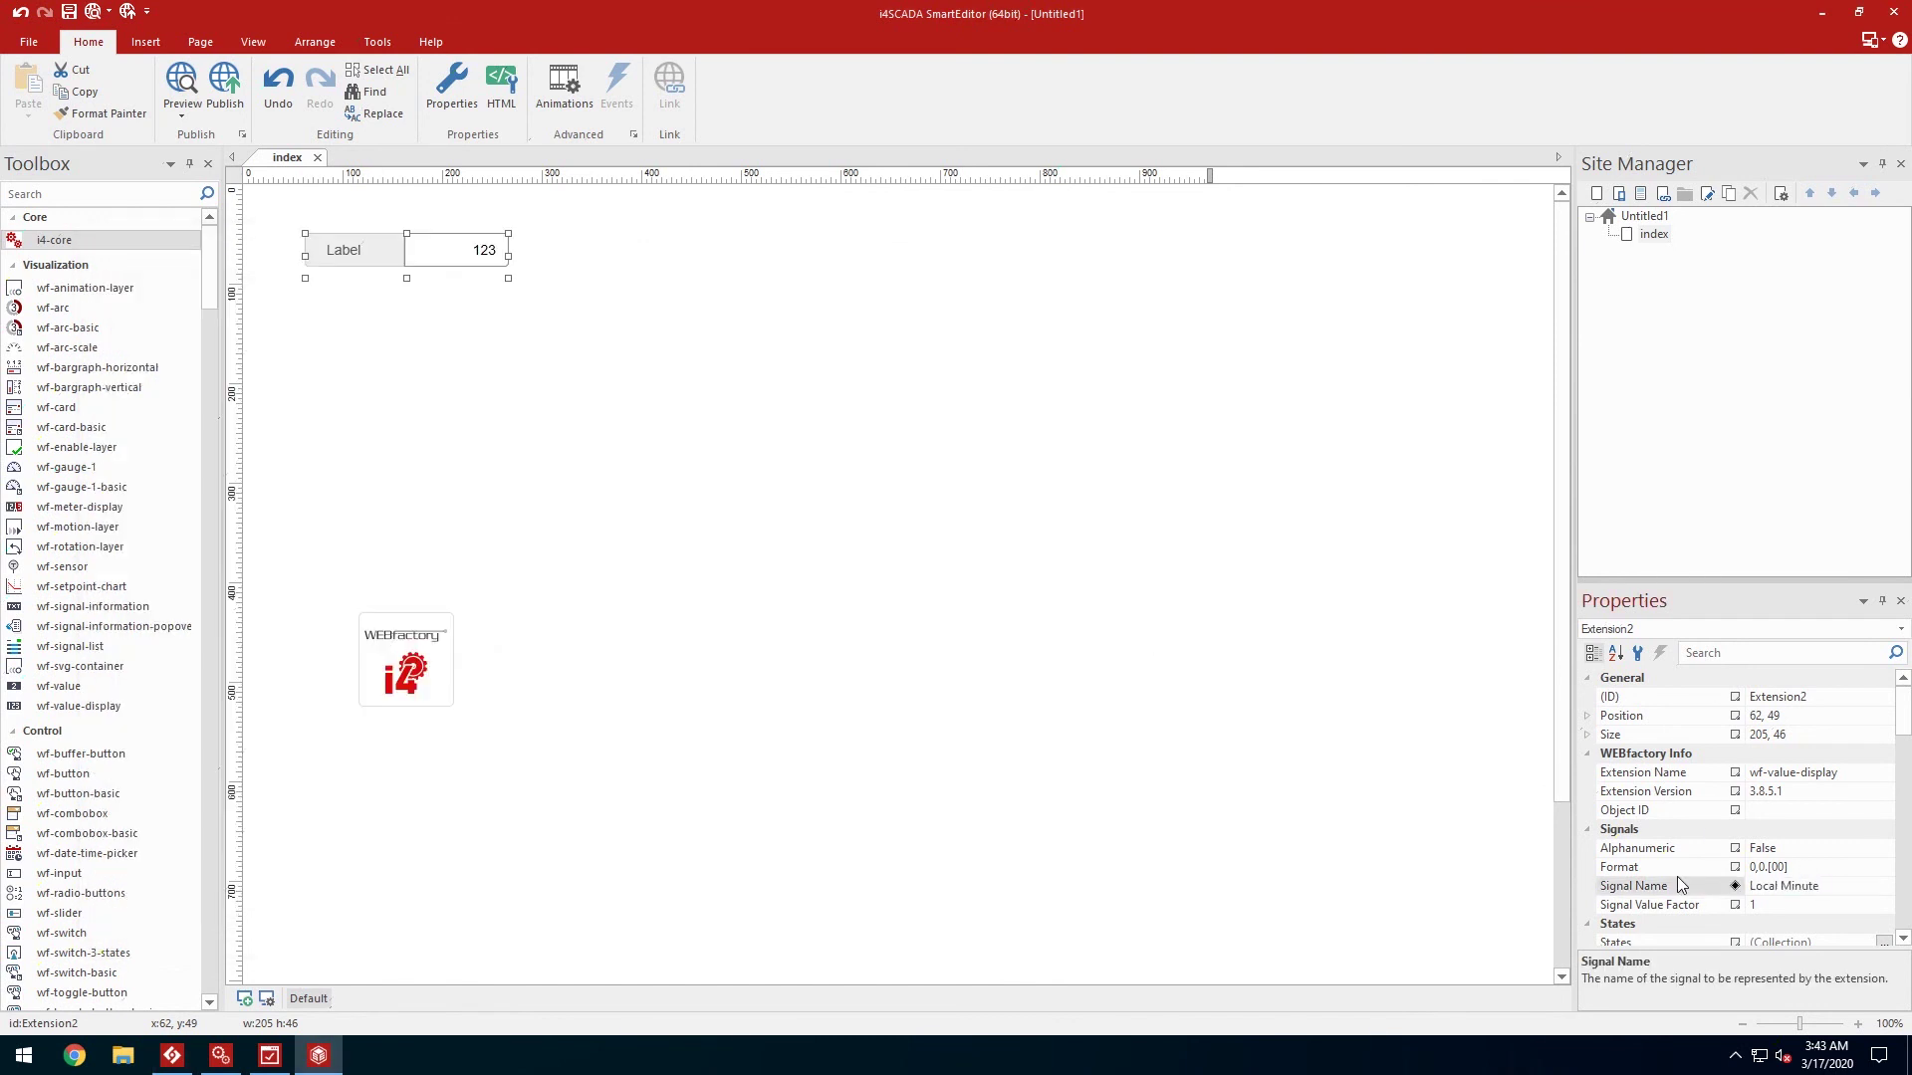
{"action": "scroll", "coordinate": [1724, 868], "scroll_direction": "down", "scroll_amount": 5}
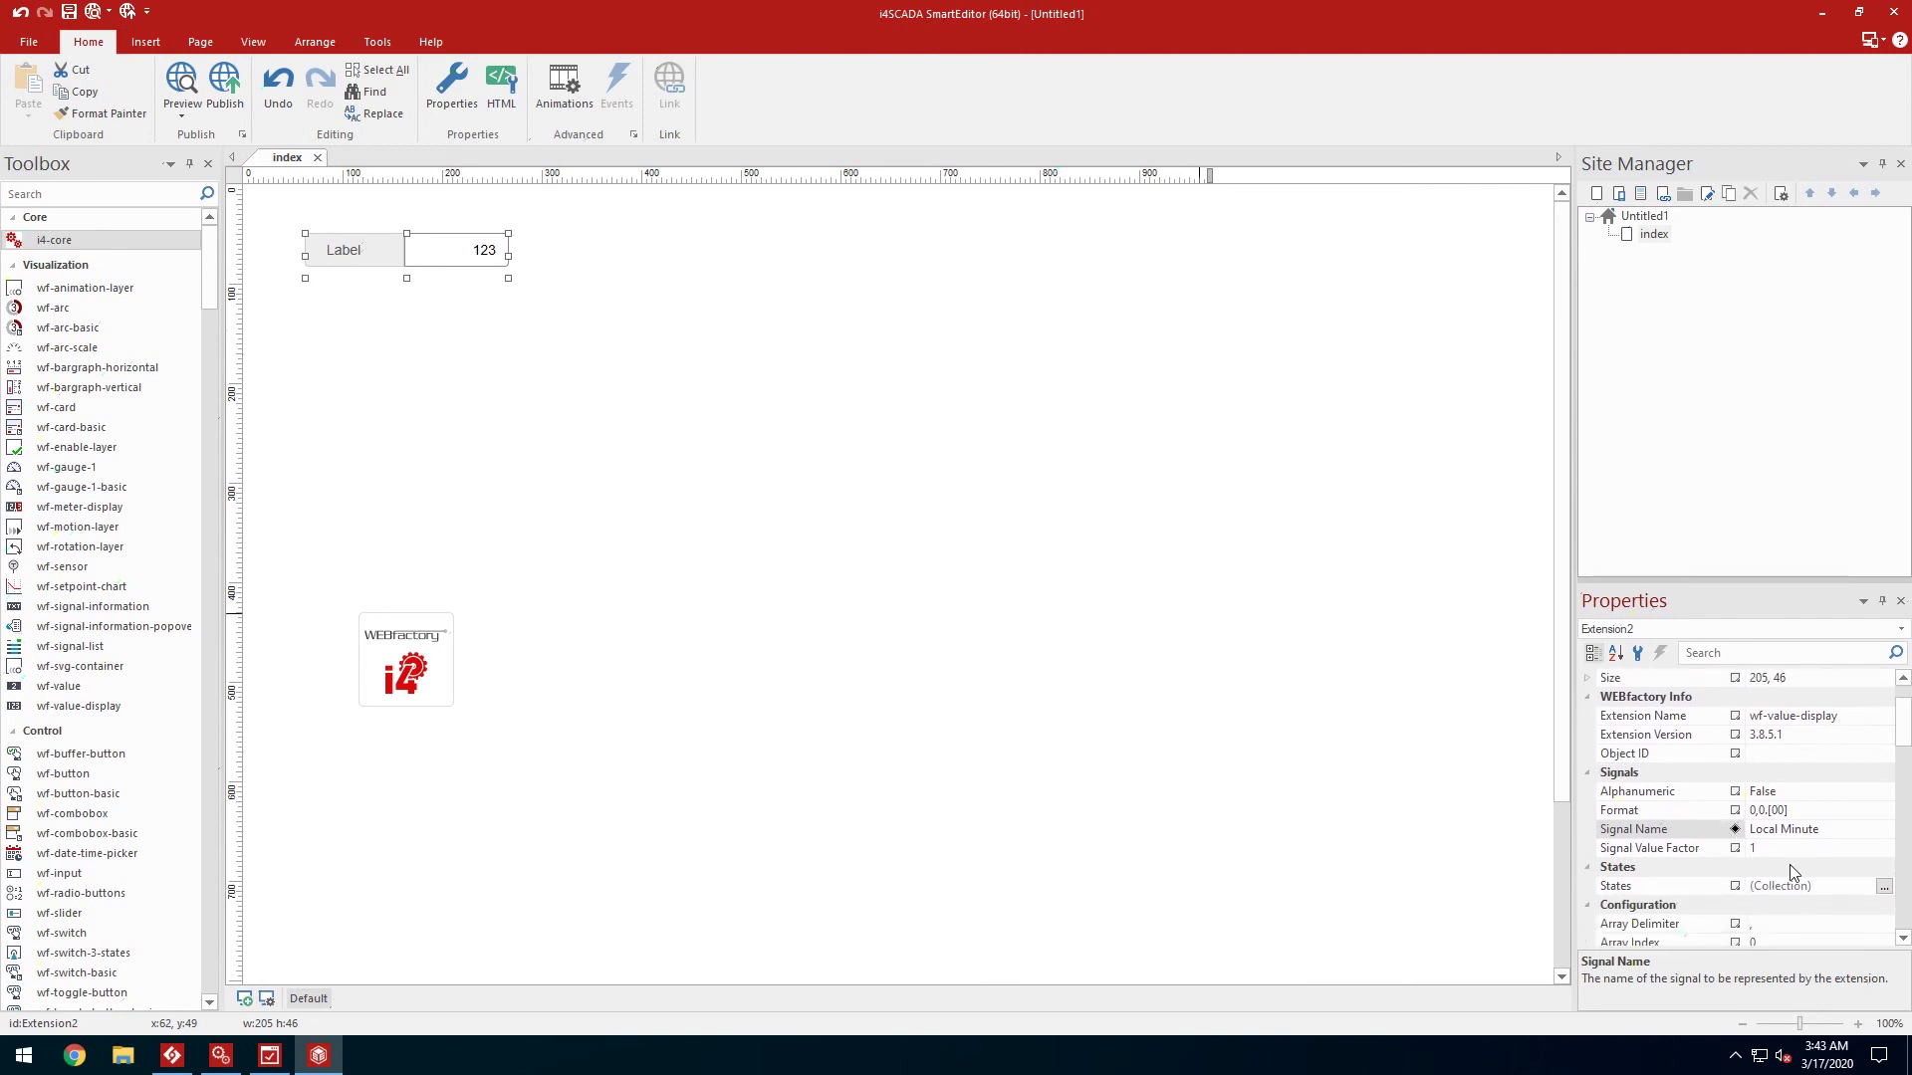
{"action": "left_click", "coordinate": [1801, 834]}
{"action": "type", "text": "Local Minute"}
{"action": "key", "text": "Return"}
Step: Widen the value display to 305 and raise its Label Width to 117
{"action": "left_click_drag", "start_coordinate": [507, 256], "coordinate": [609, 255]}
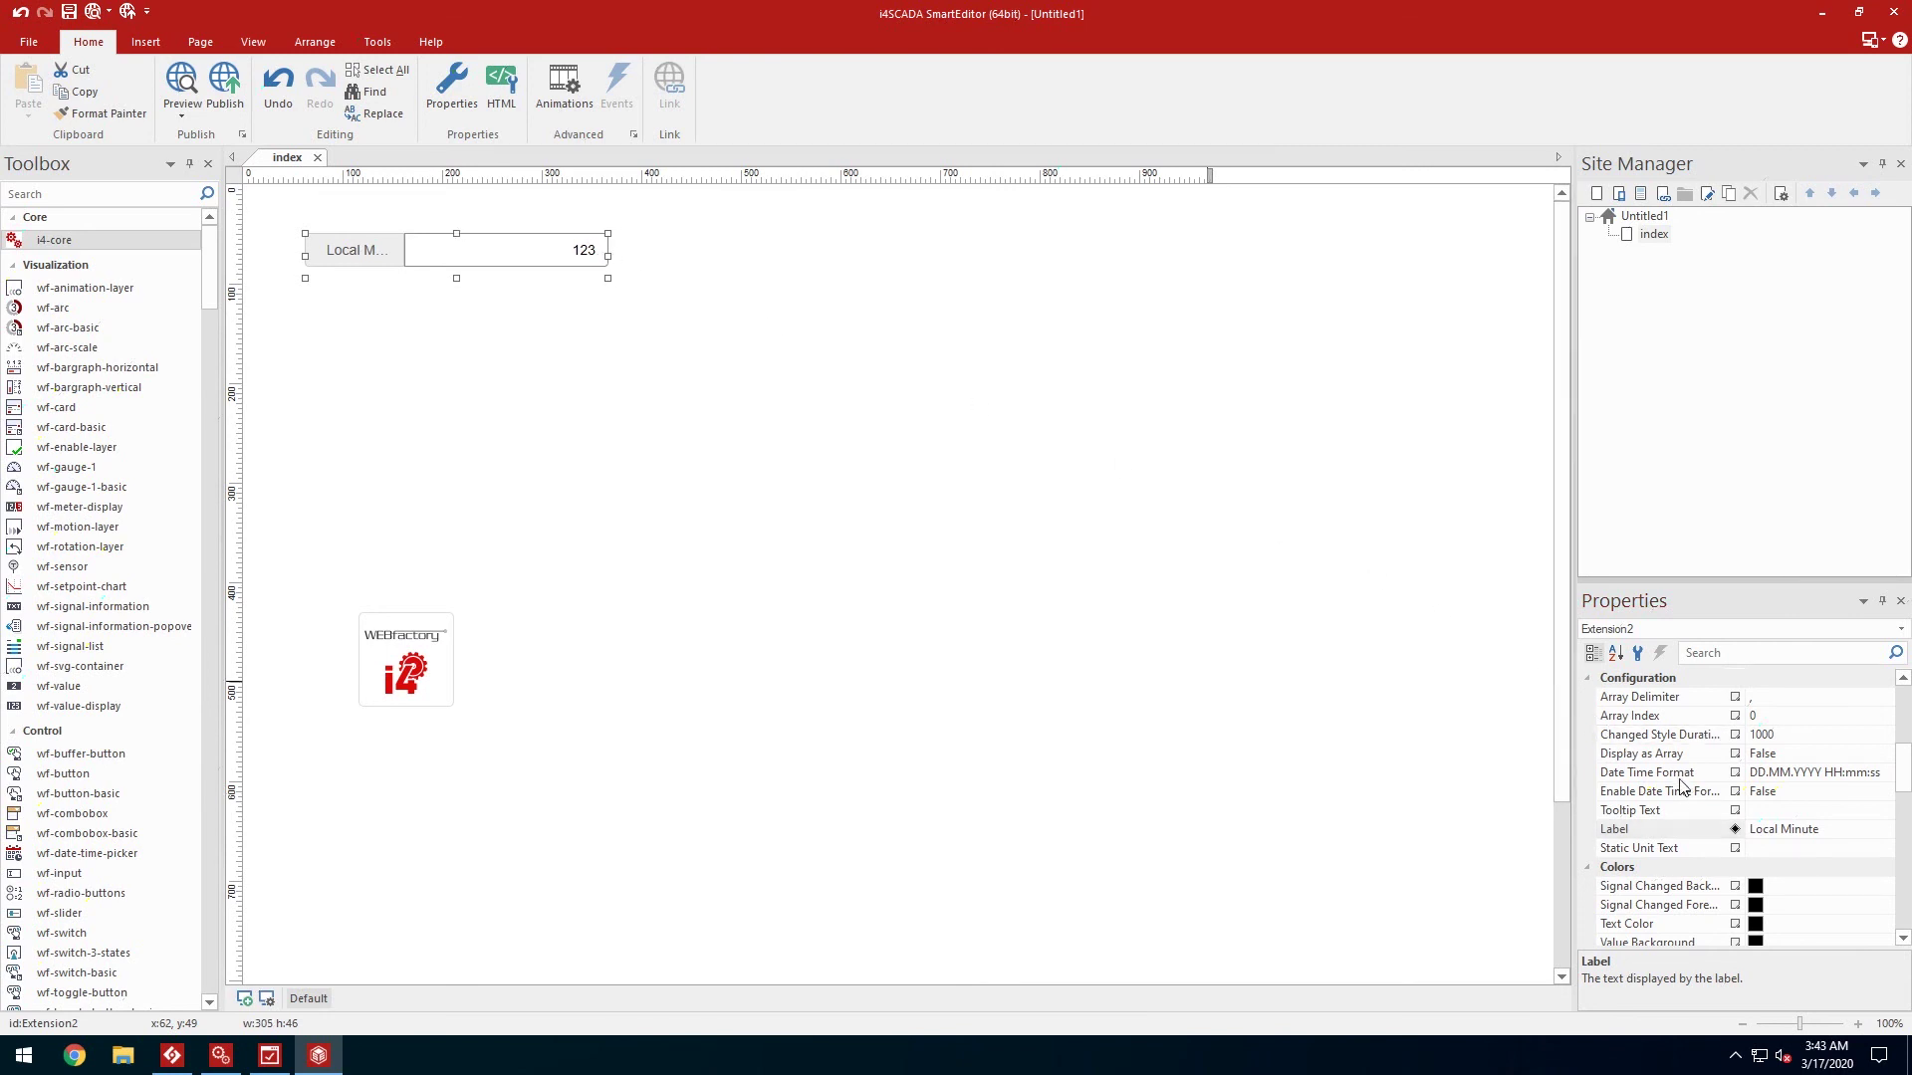
{"action": "scroll", "coordinate": [1697, 801], "scroll_direction": "down", "scroll_amount": 4}
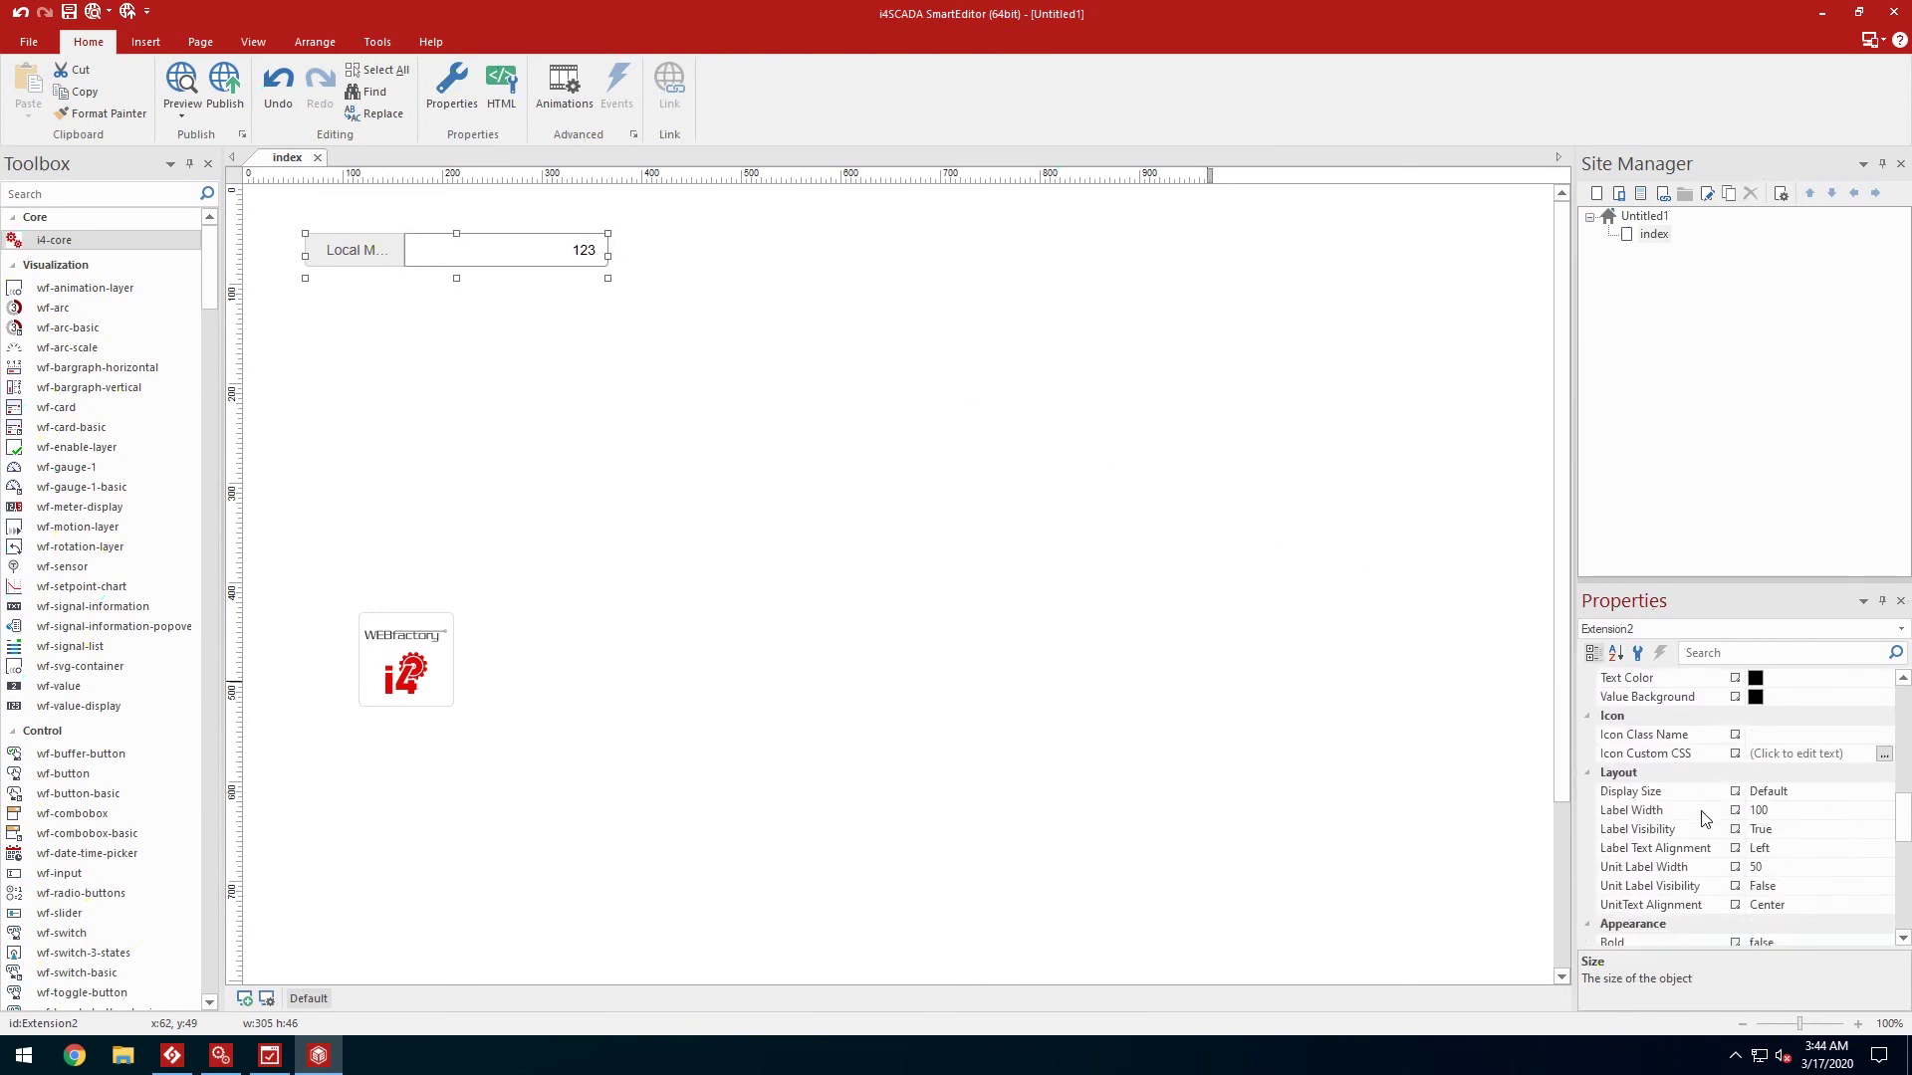
{"action": "left_click", "coordinate": [1741, 811]}
{"action": "left_click", "coordinate": [1881, 808]}
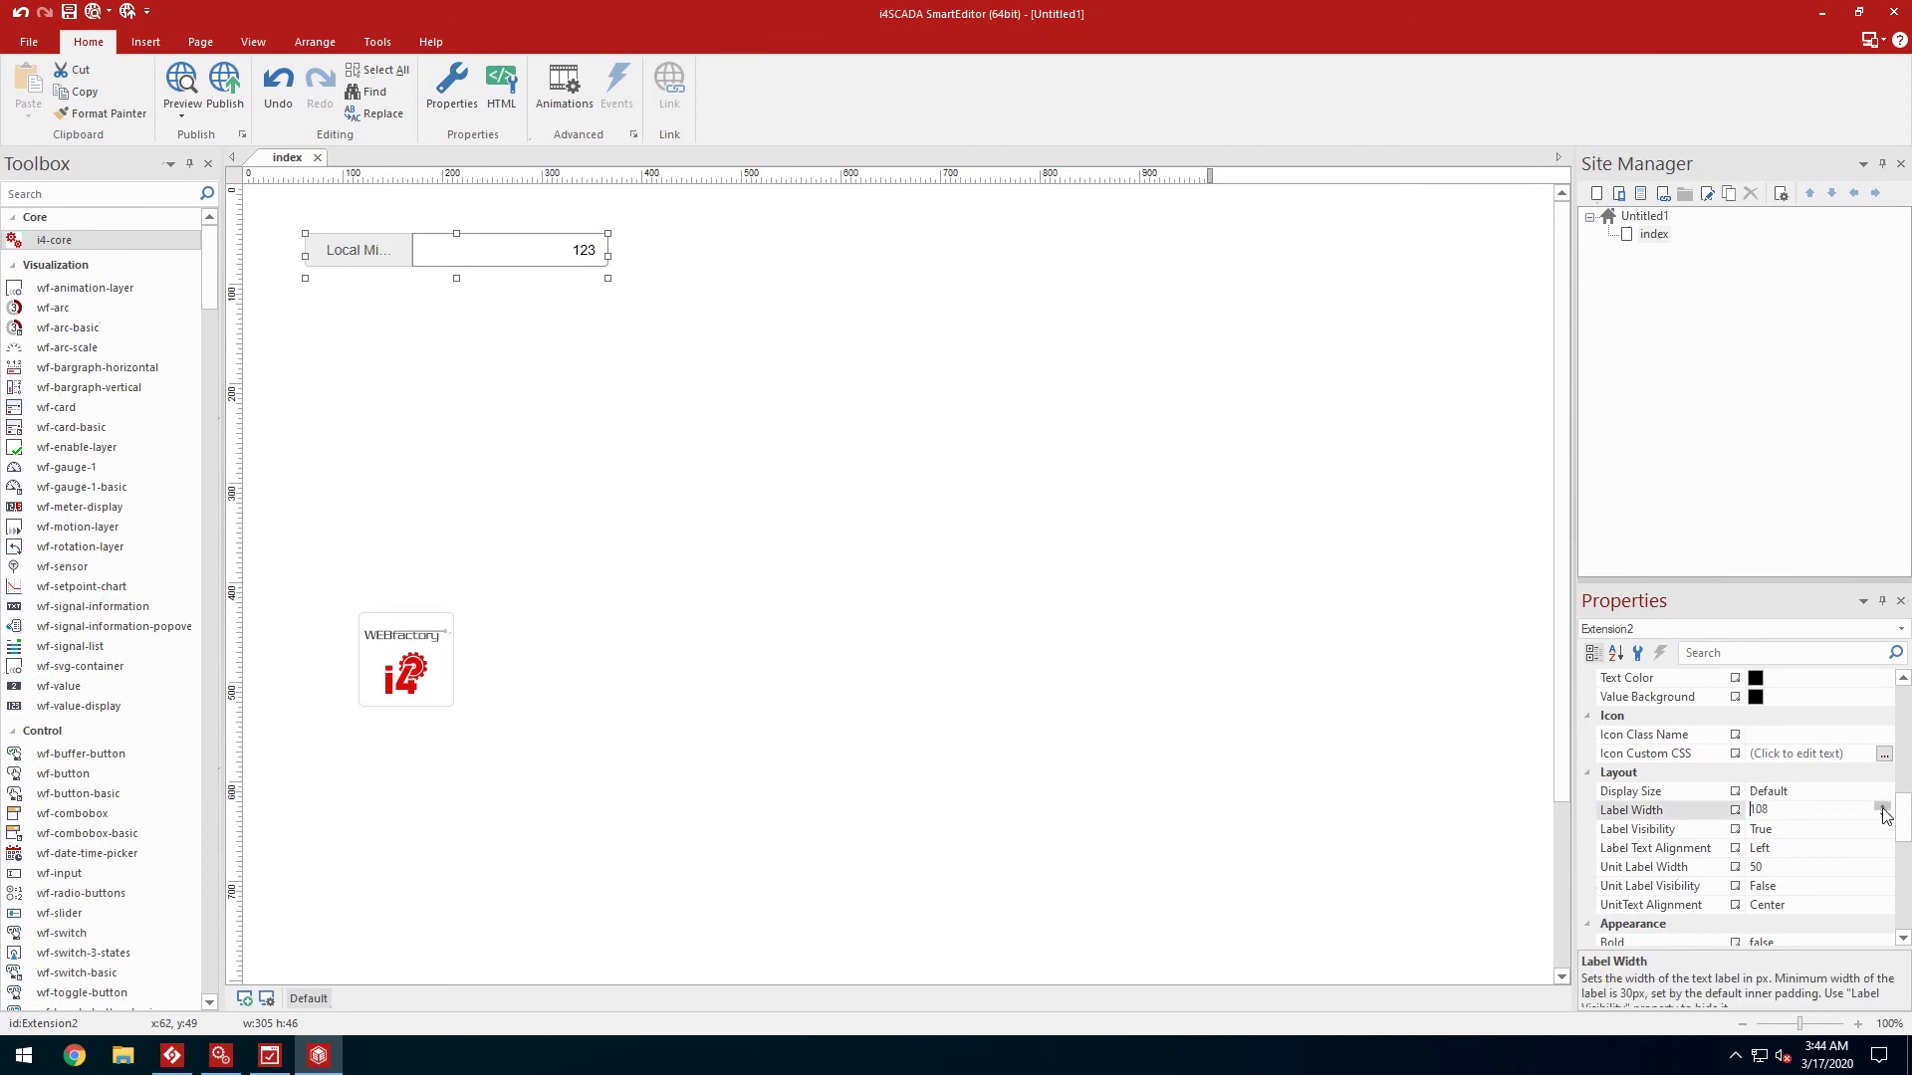
{"action": "left_click", "coordinate": [1882, 807]}
{"action": "left_click", "coordinate": [1882, 807]}
{"action": "left_click", "coordinate": [1881, 807]}
{"action": "left_click_drag", "start_coordinate": [515, 251], "coordinate": [509, 253]}
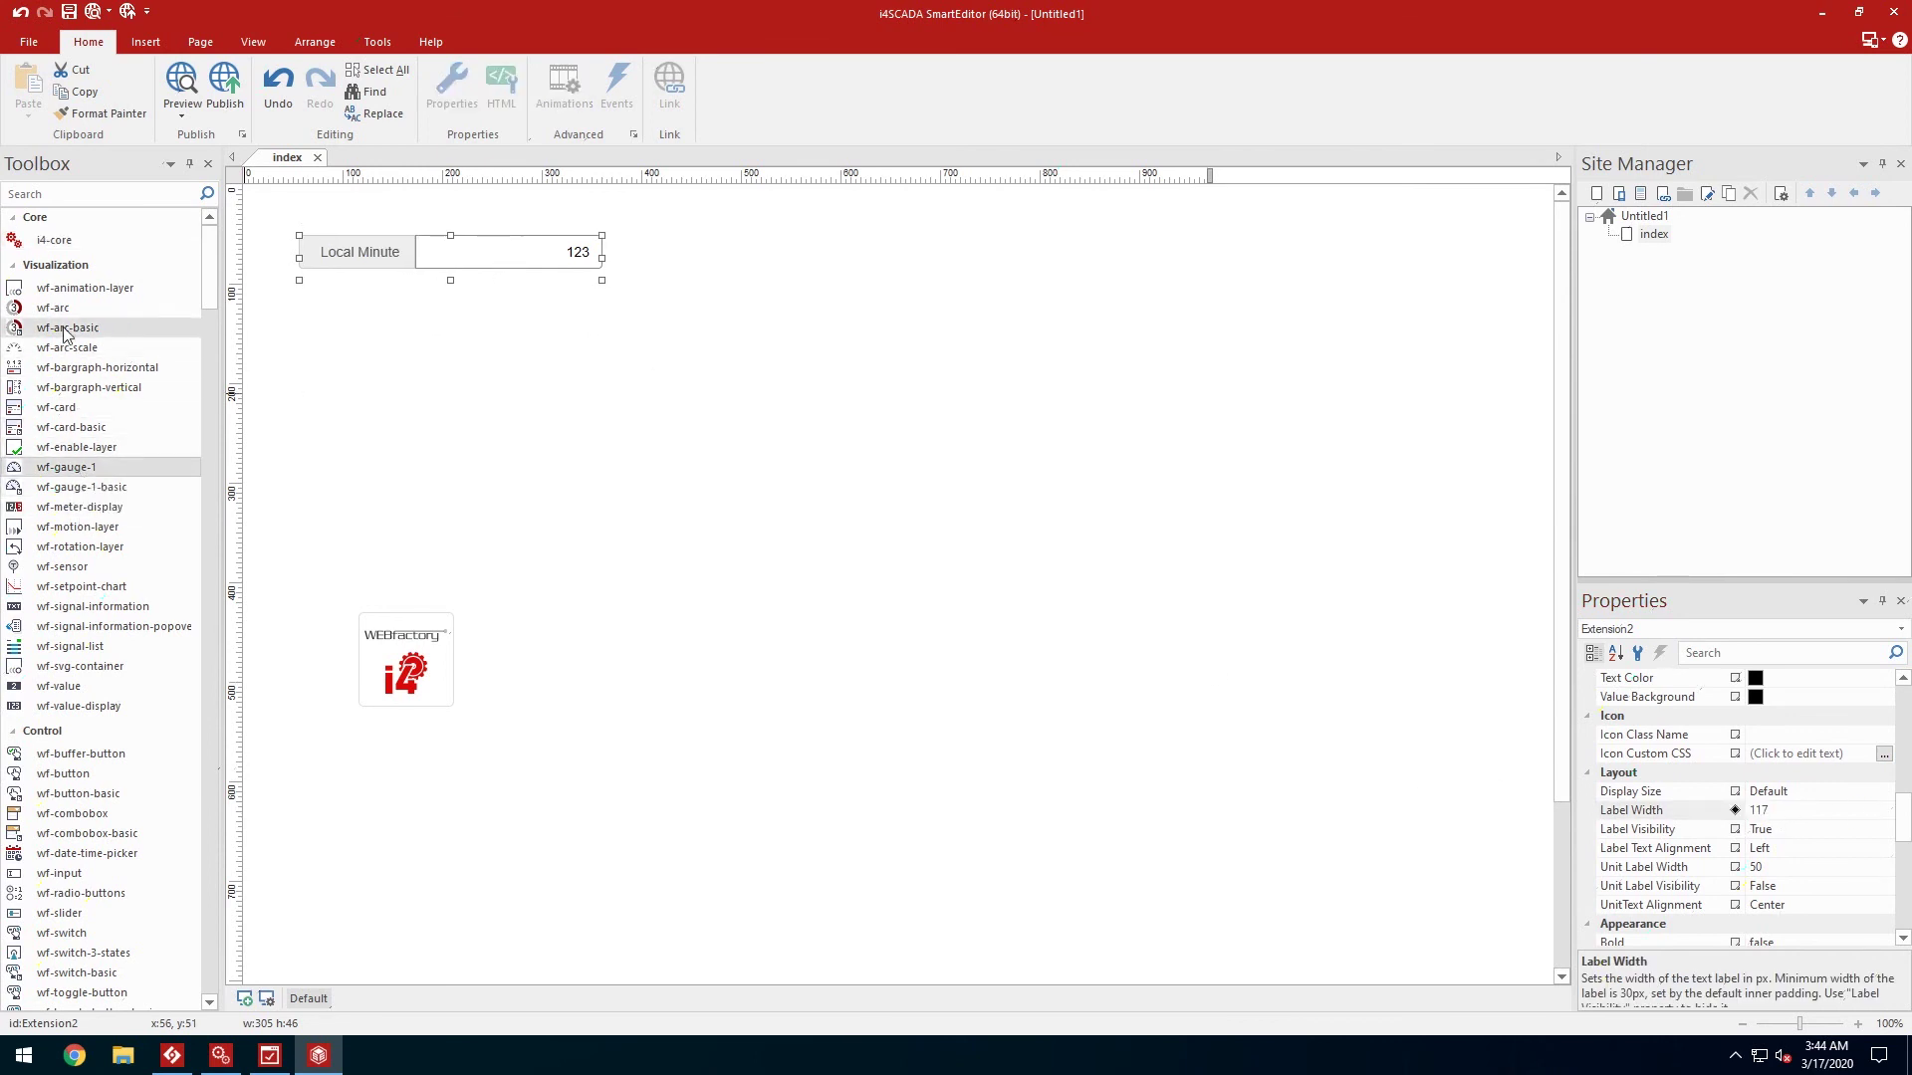
Step: Drop a 186×186 wf-arc gauge below the value display and bind it to Local Second
{"action": "left_click_drag", "start_coordinate": [60, 309], "coordinate": [471, 422]}
{"action": "left_click", "coordinate": [1798, 869]}
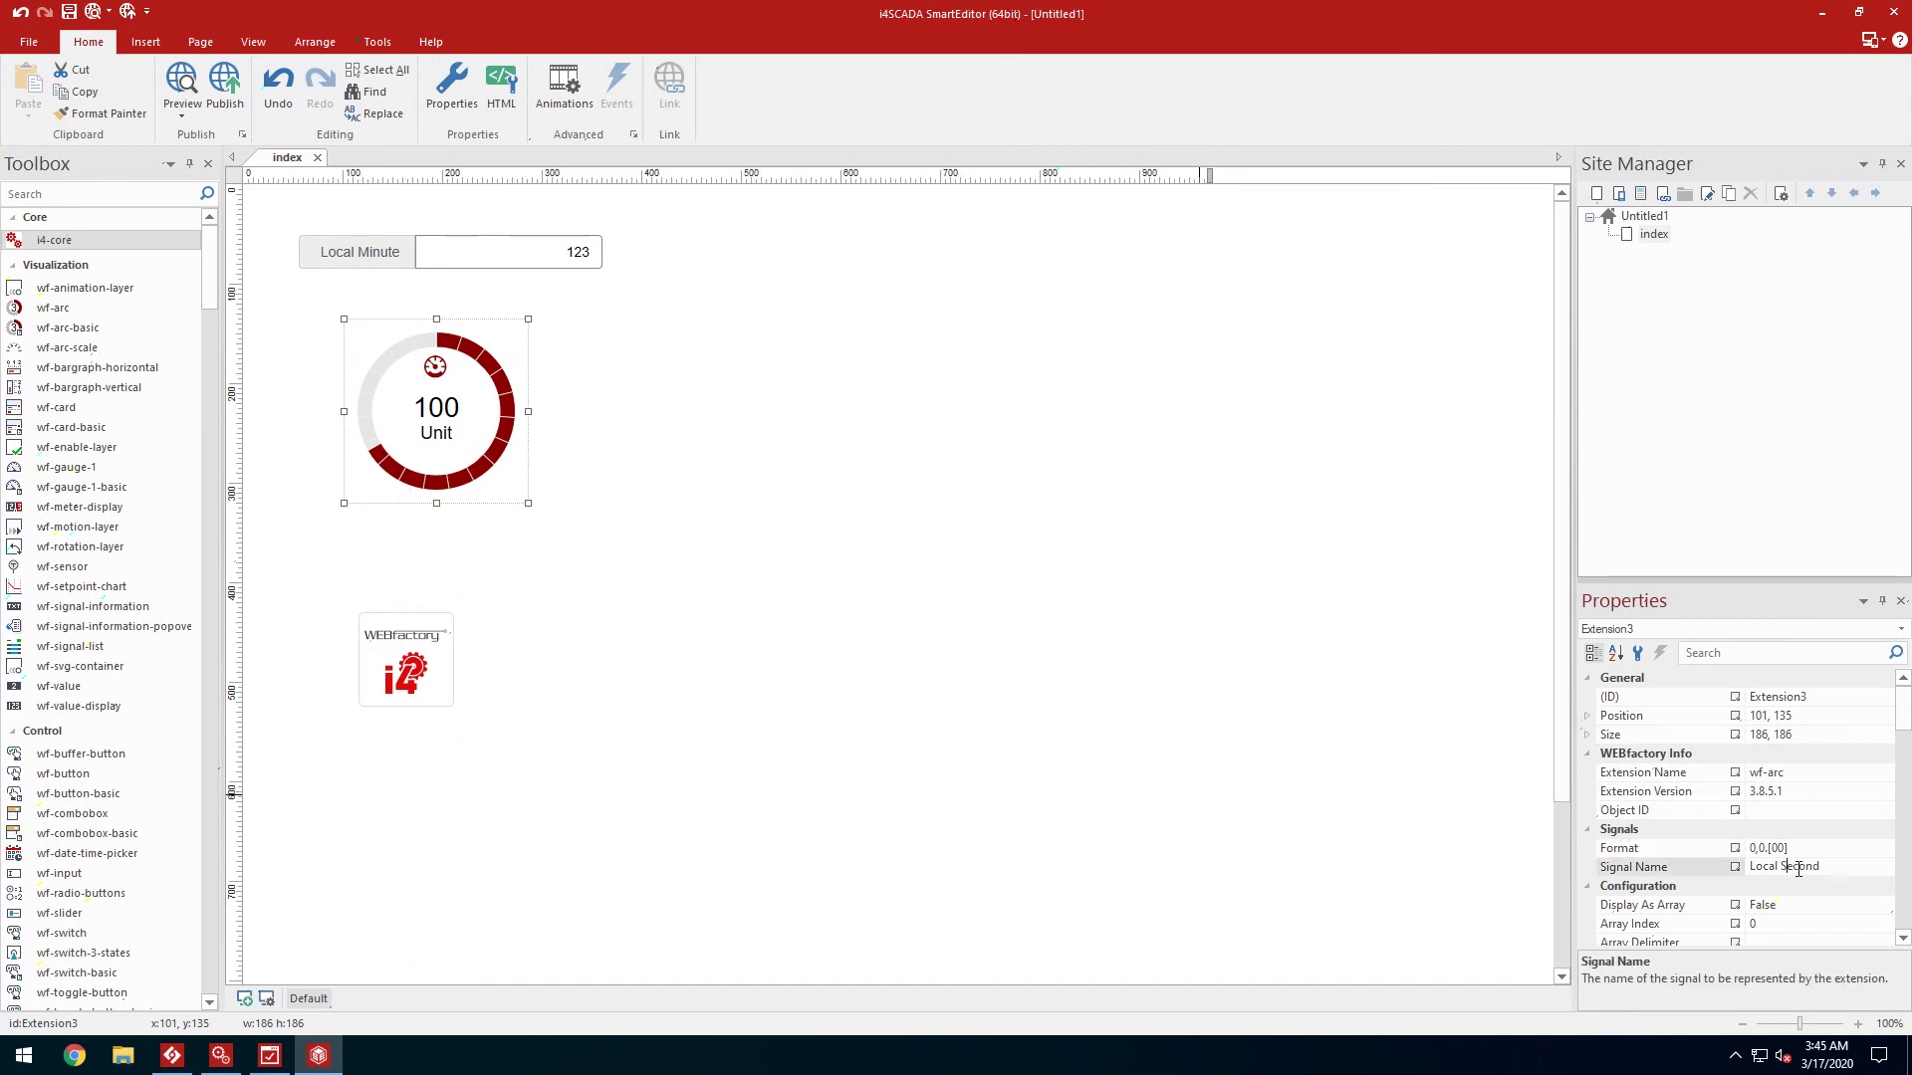
{"action": "left_click", "coordinate": [173, 1054]}
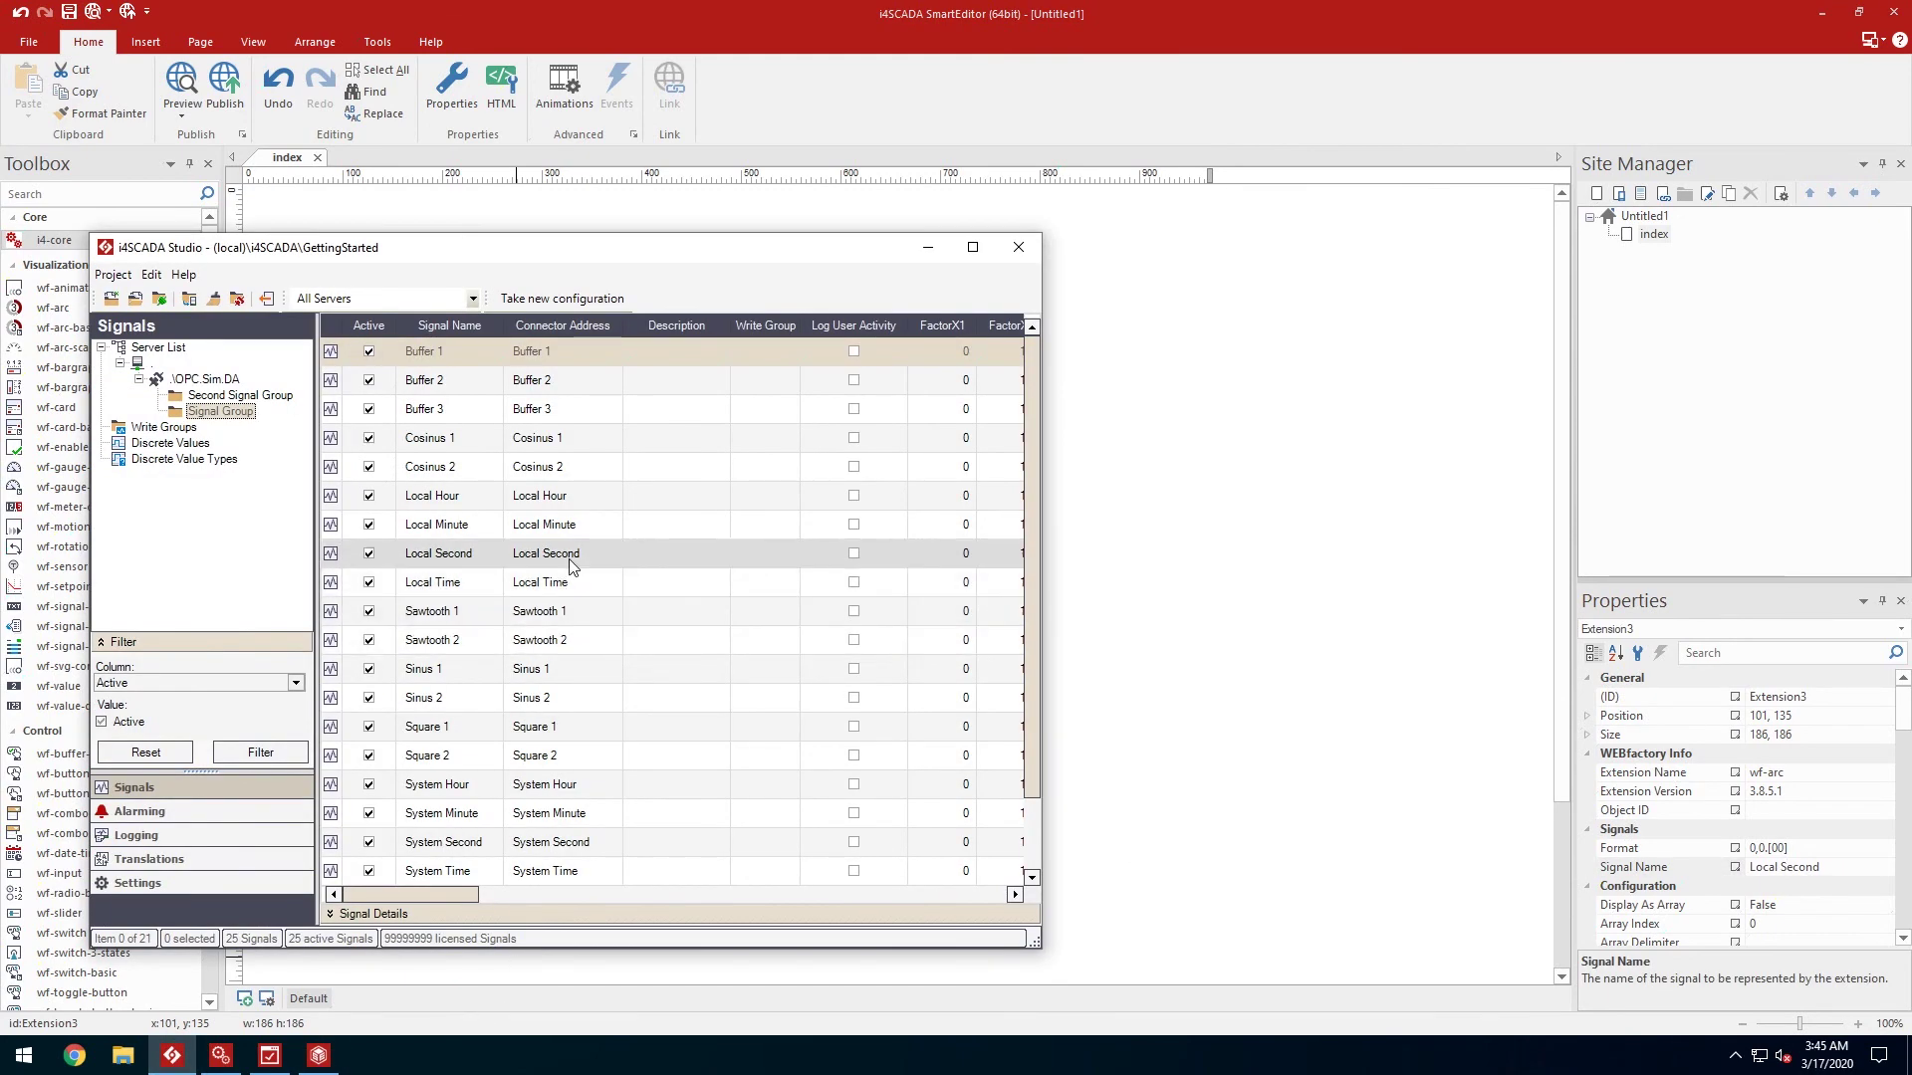
{"action": "left_click", "coordinate": [1186, 674]}
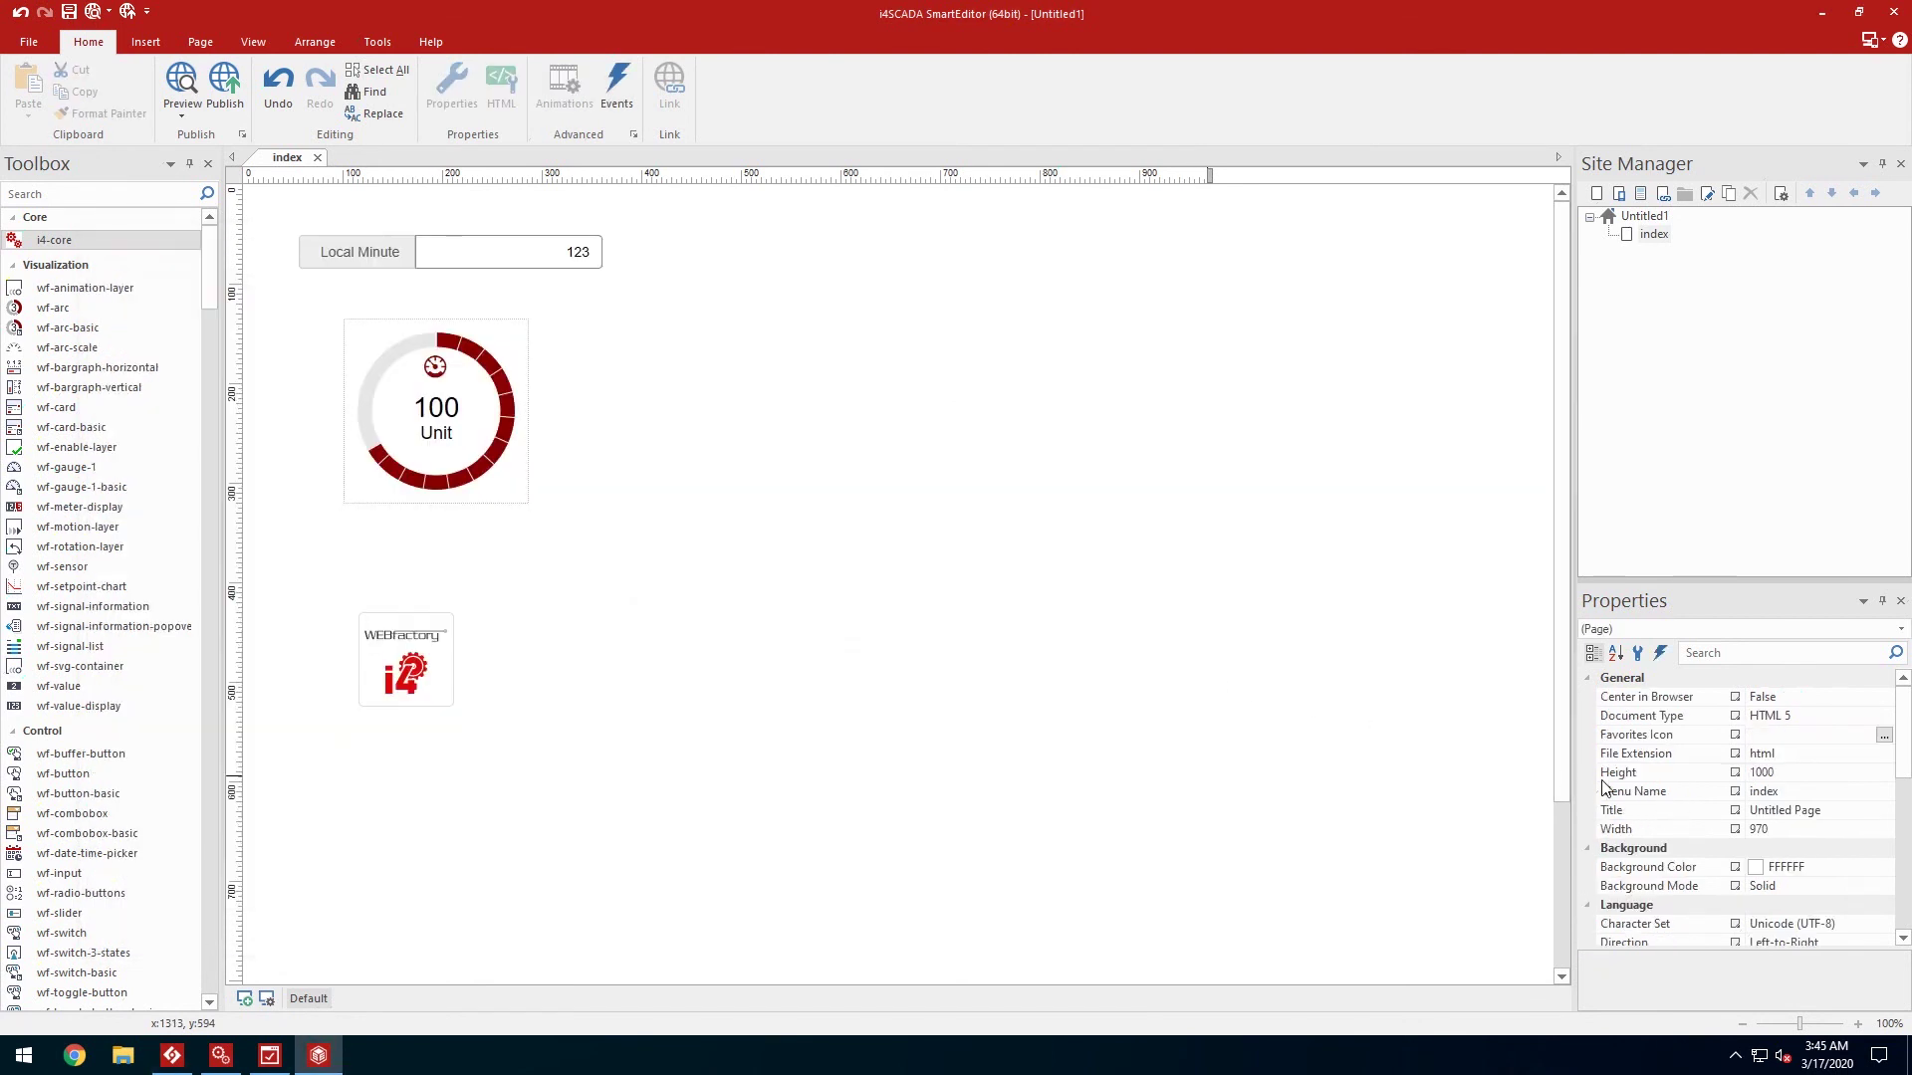
Step: Publish the Entire Web Site to My Computer at localhost/i4SCADA and close the report
{"action": "left_click", "coordinate": [226, 85]}
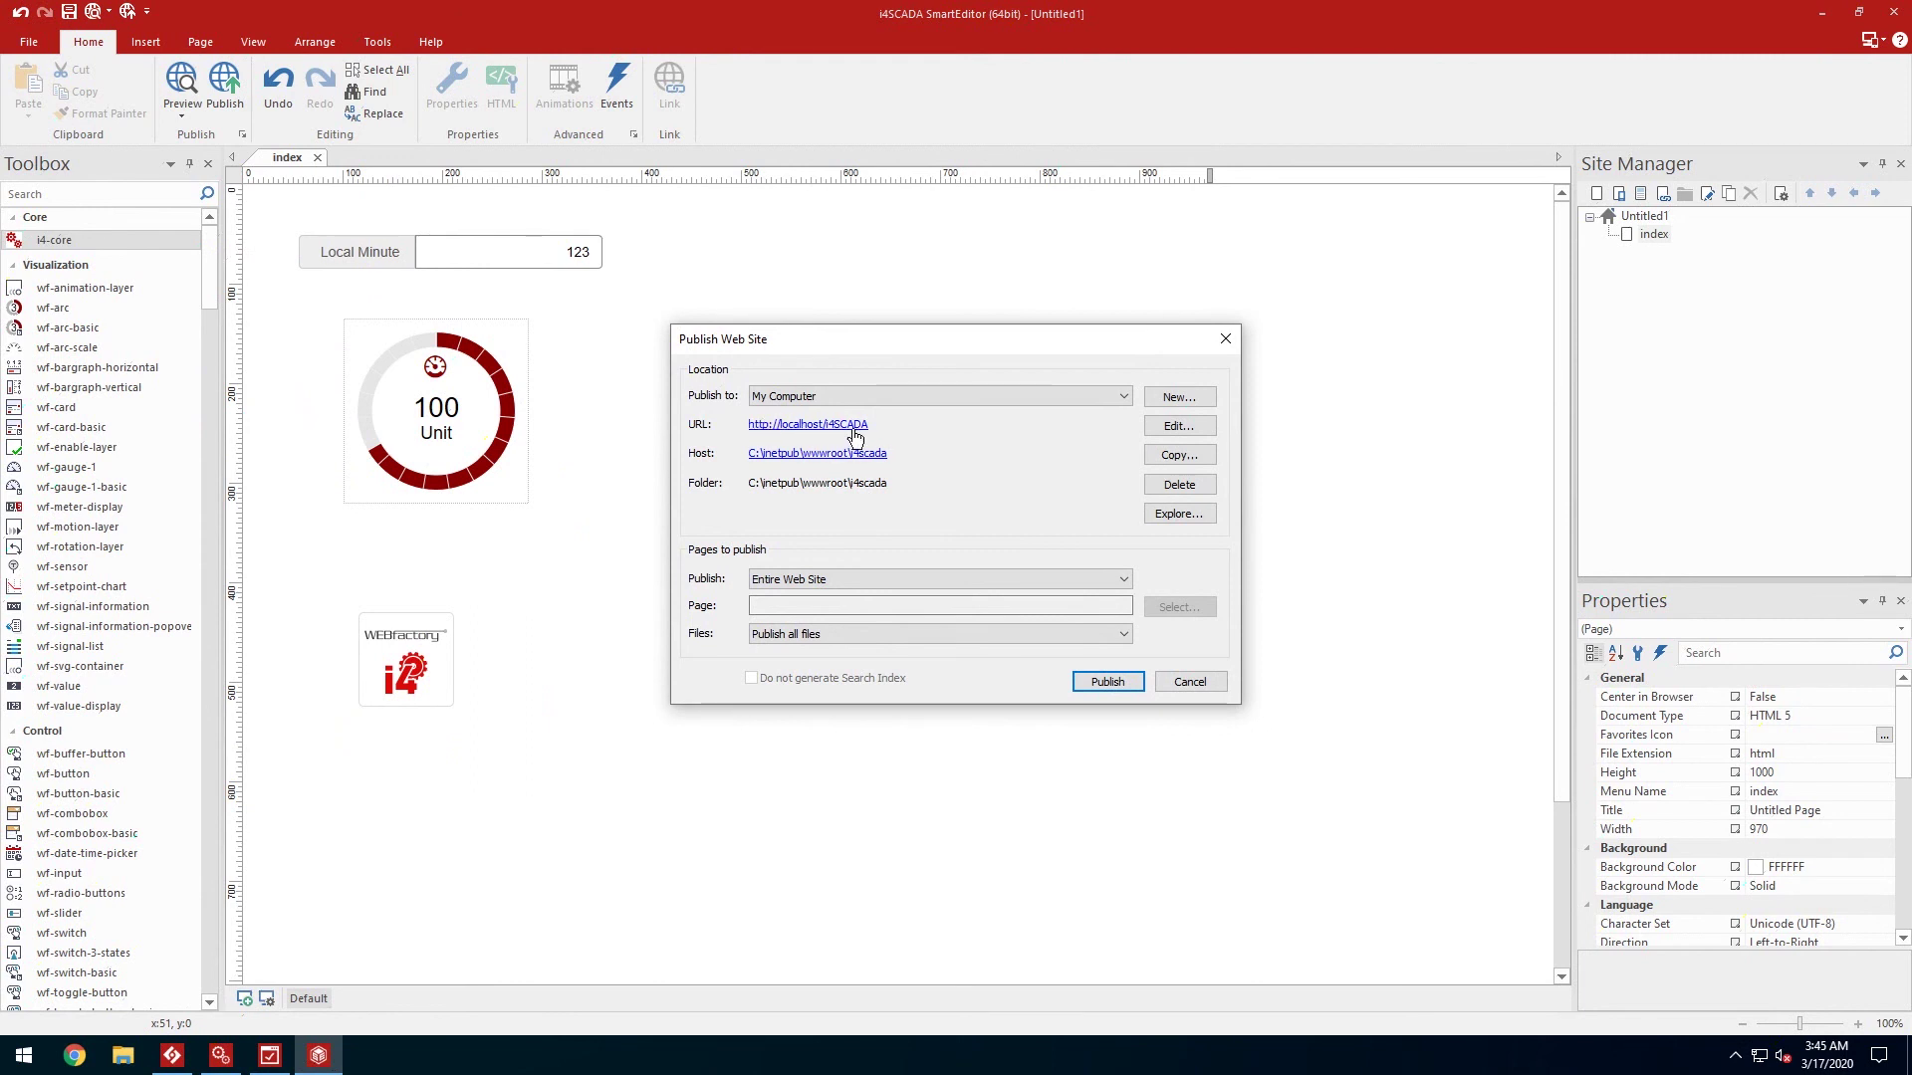
{"action": "left_click", "coordinate": [1108, 683]}
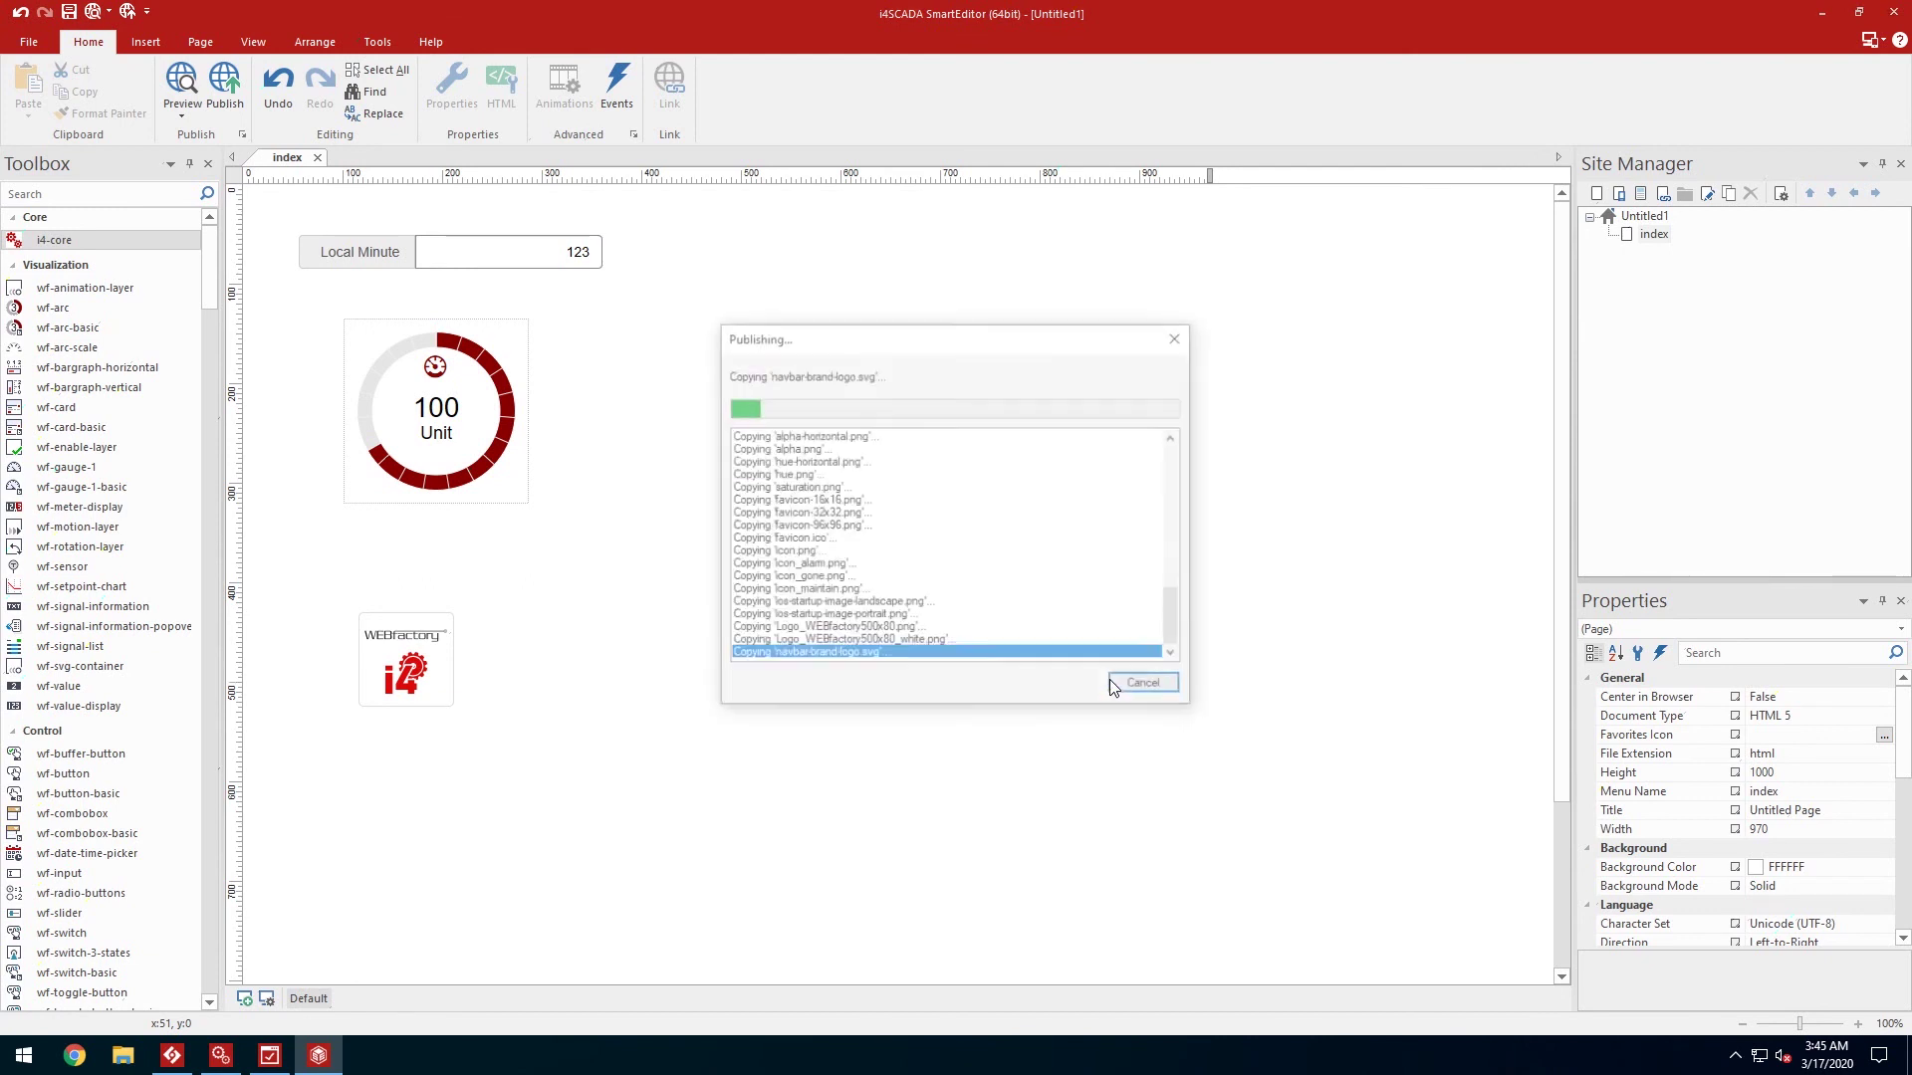
{"action": "left_click", "coordinate": [1148, 687]}
Step: Load localhost/i4scada in Chrome, showing NaN values and a 'Server not ready' notice
{"action": "left_click", "coordinate": [1818, 18]}
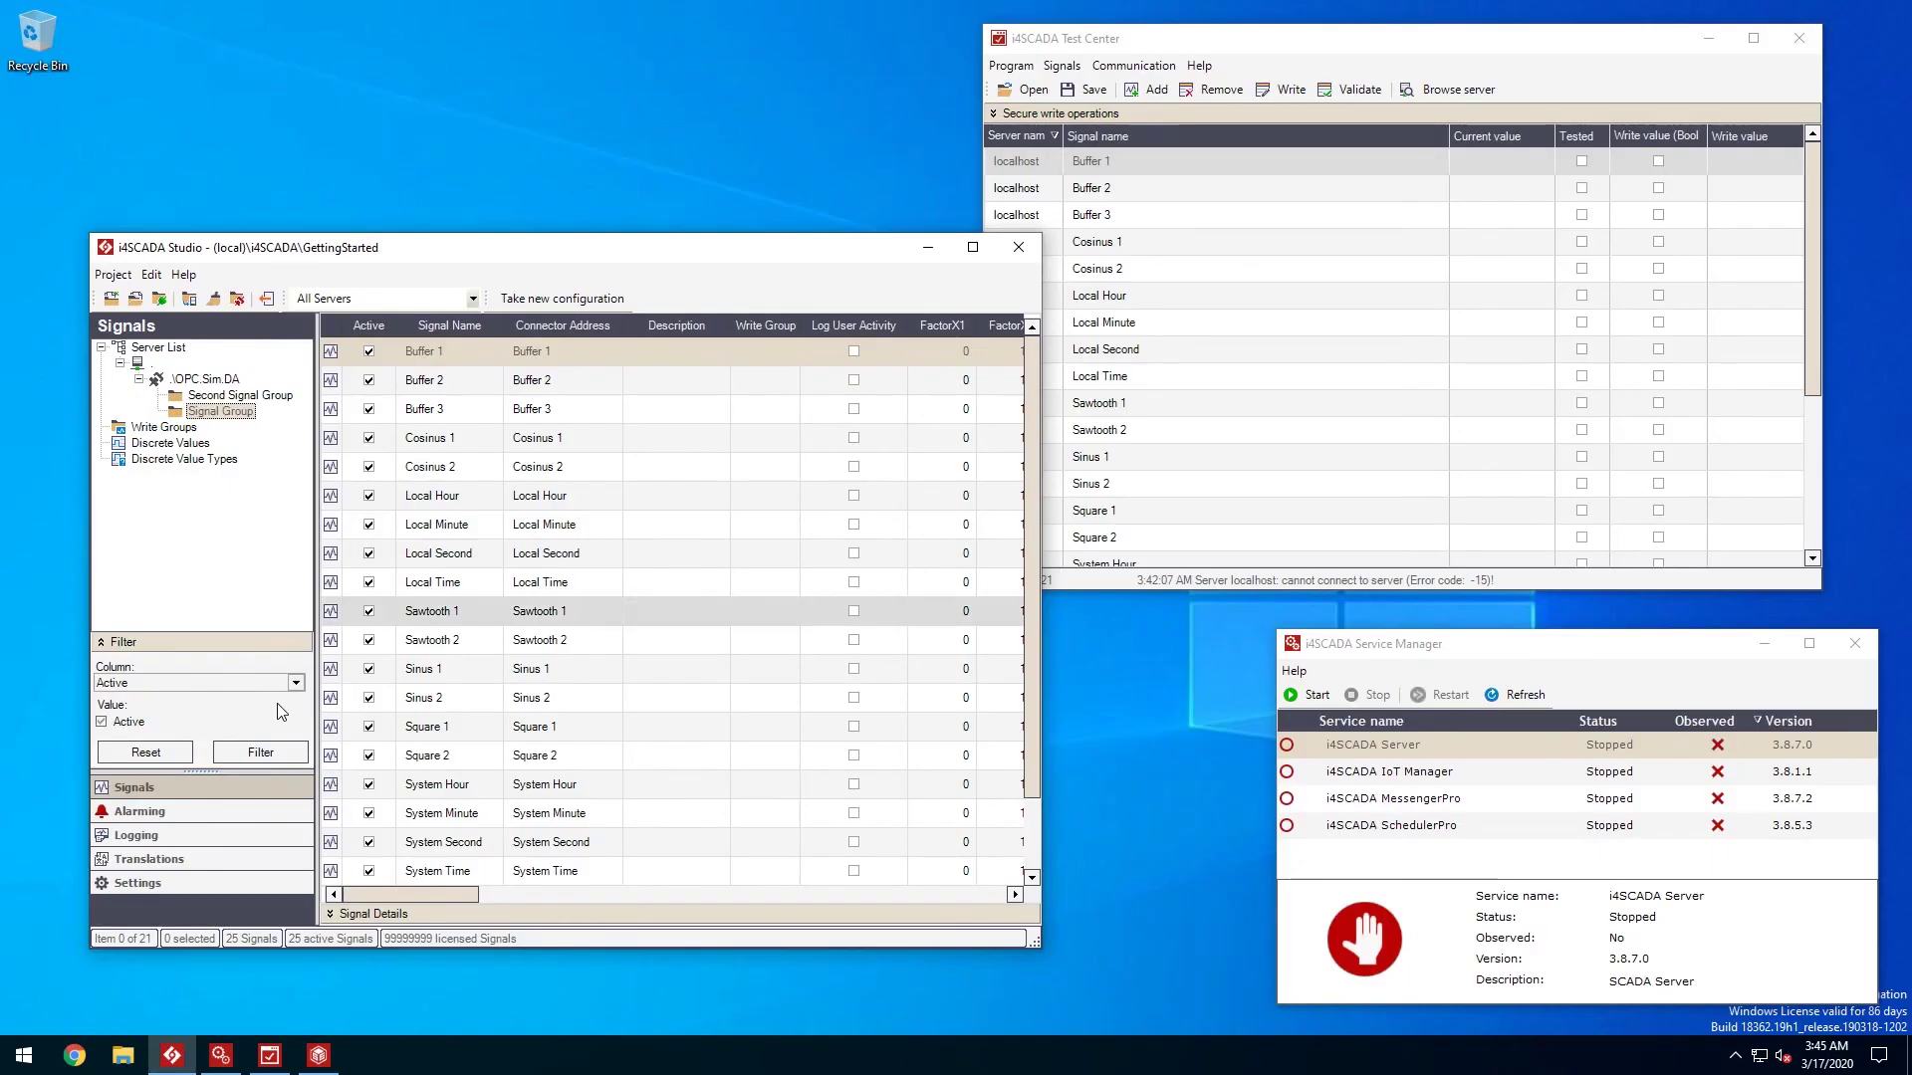
{"action": "left_click", "coordinate": [74, 1056]}
{"action": "type", "text": "localhost/i4scada"}
{"action": "key", "text": "Return"}
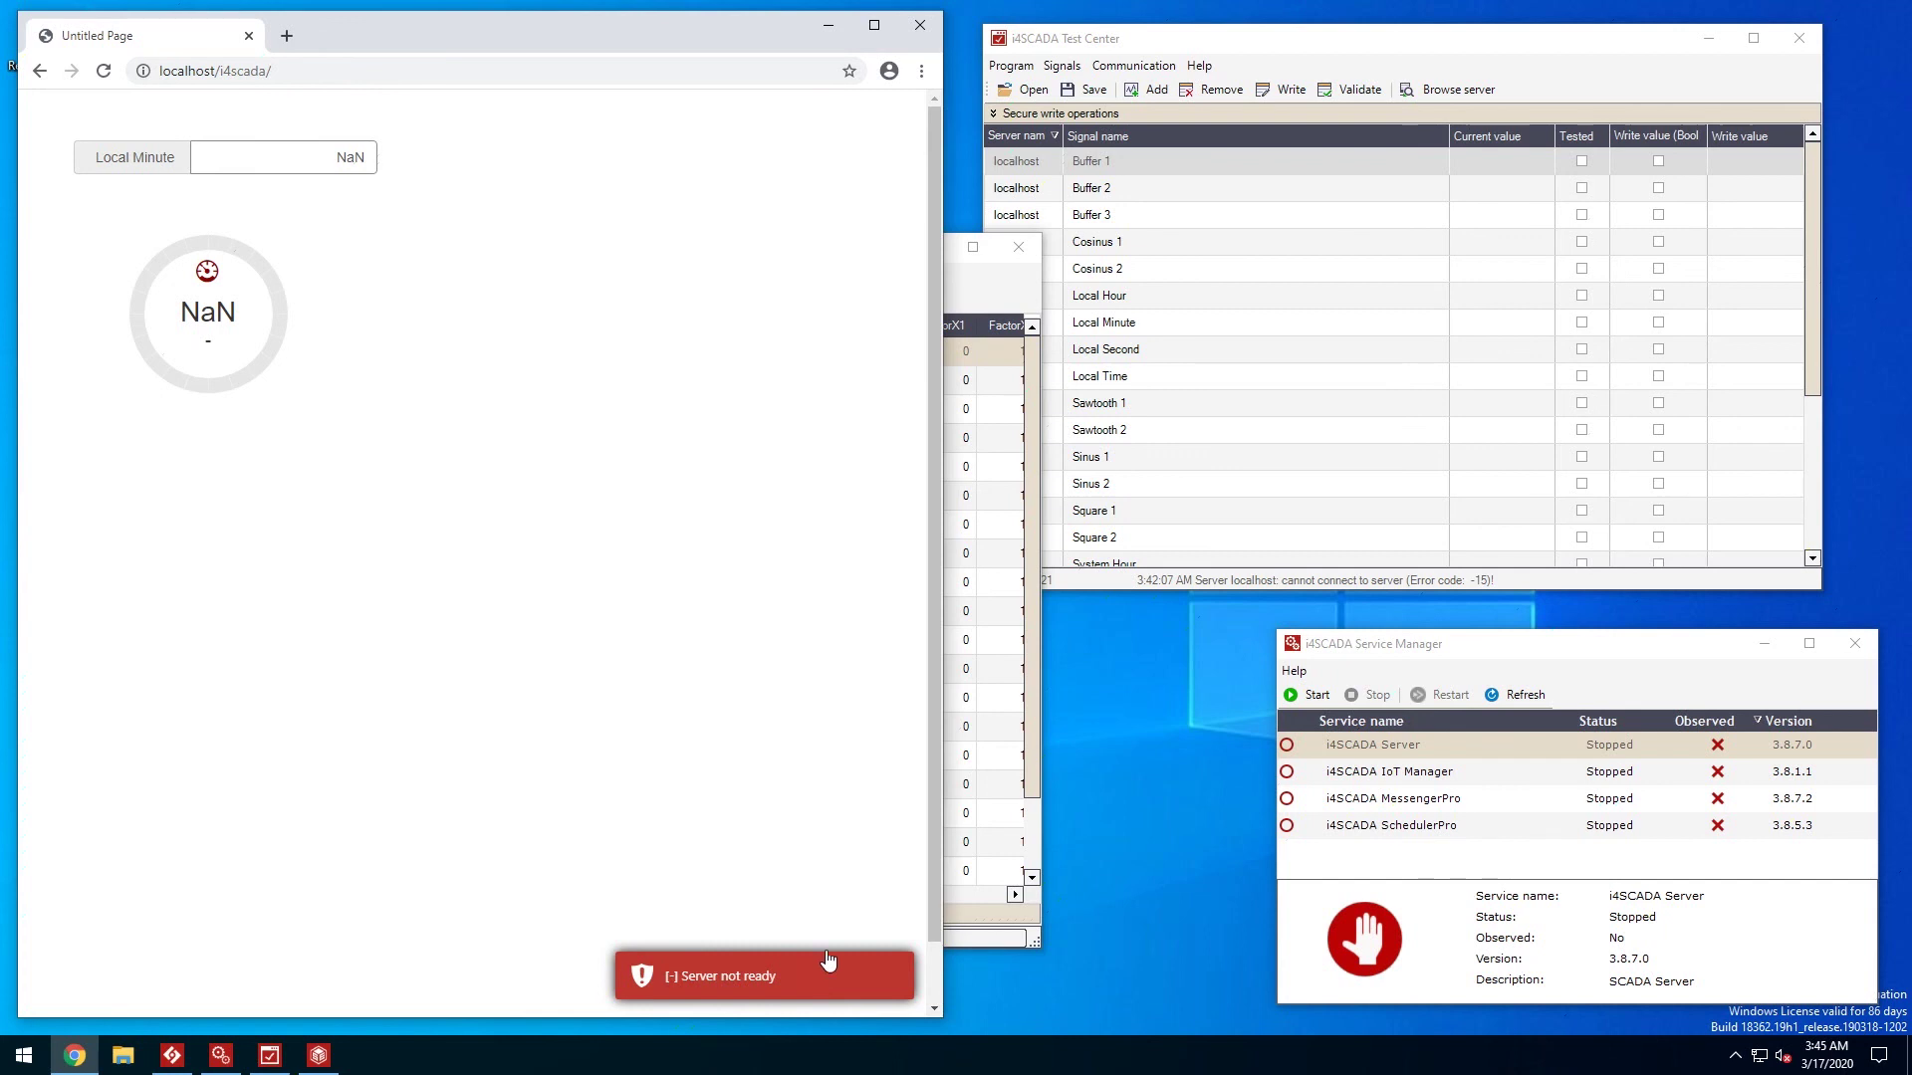
Step: Start the i4SCADA Server service and reload the published page to show live values
{"action": "left_click", "coordinate": [1371, 659]}
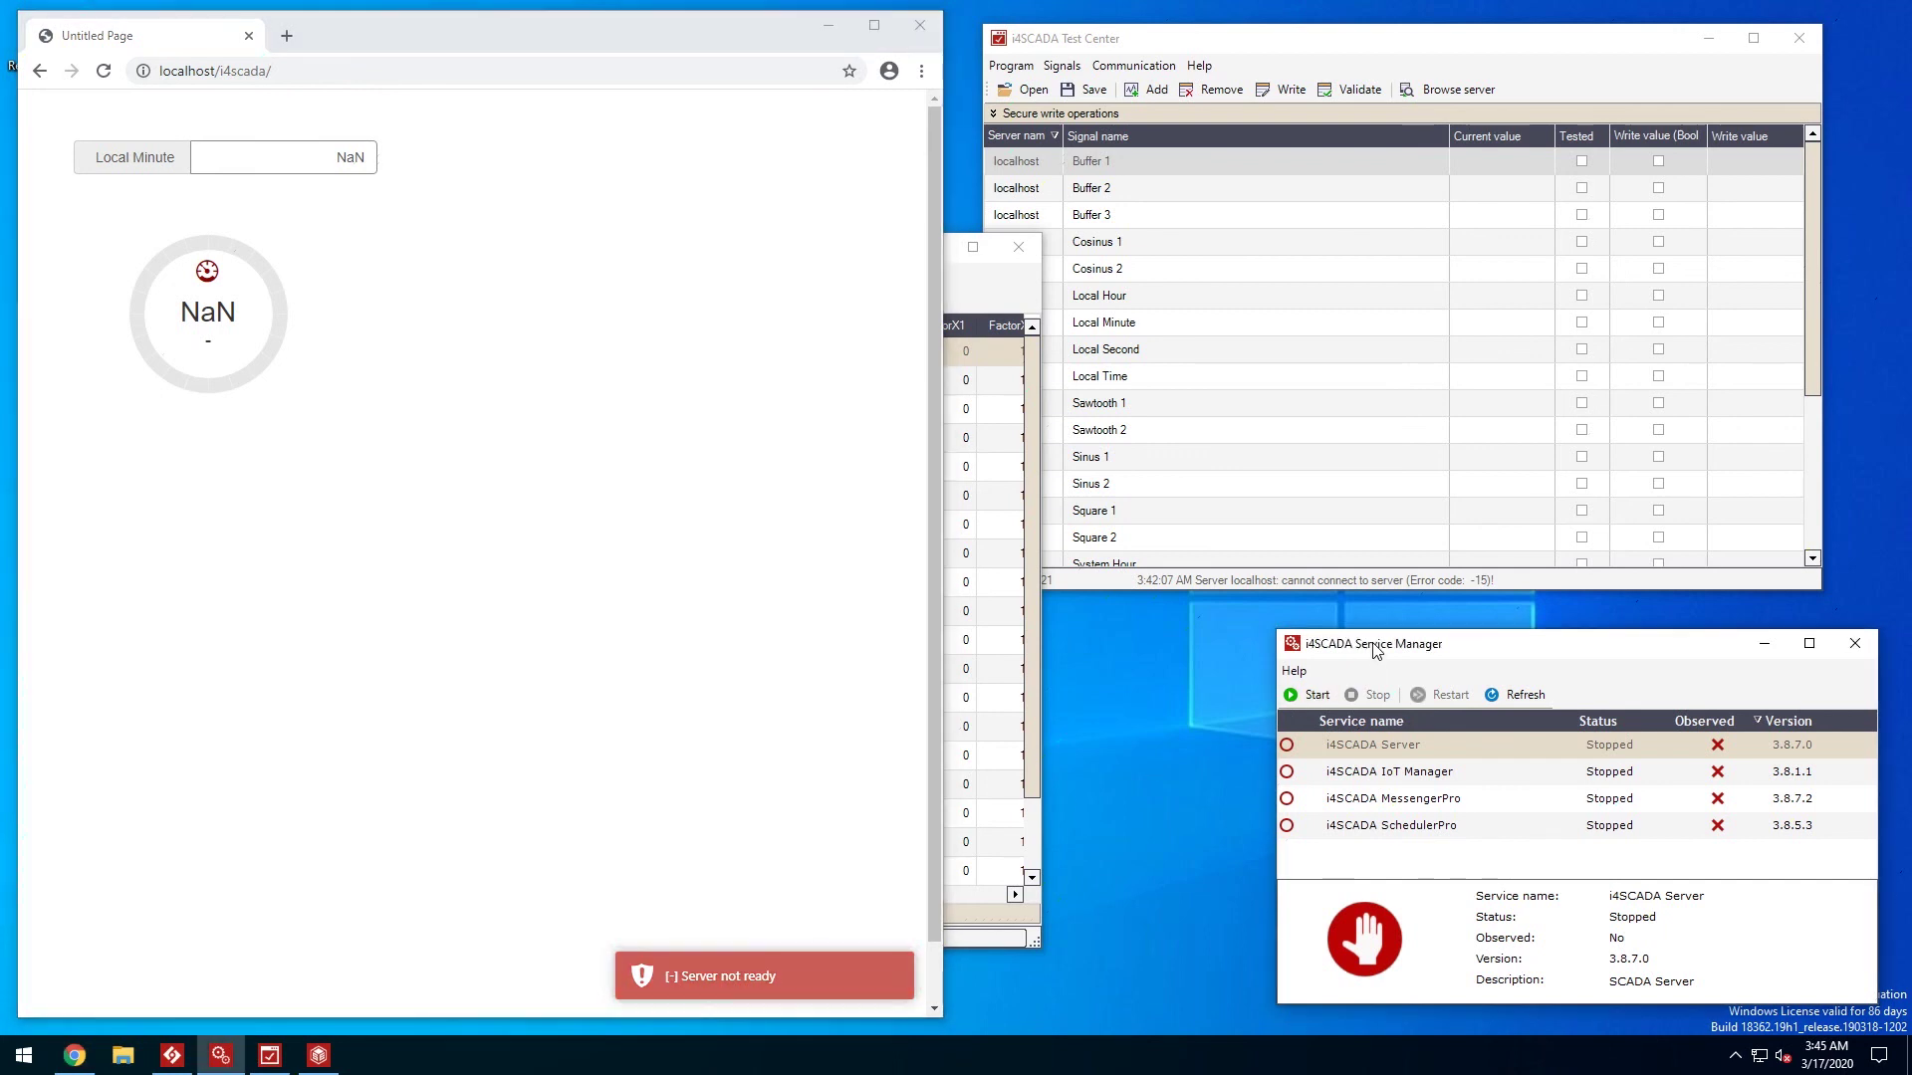
{"action": "left_click", "coordinate": [1308, 696]}
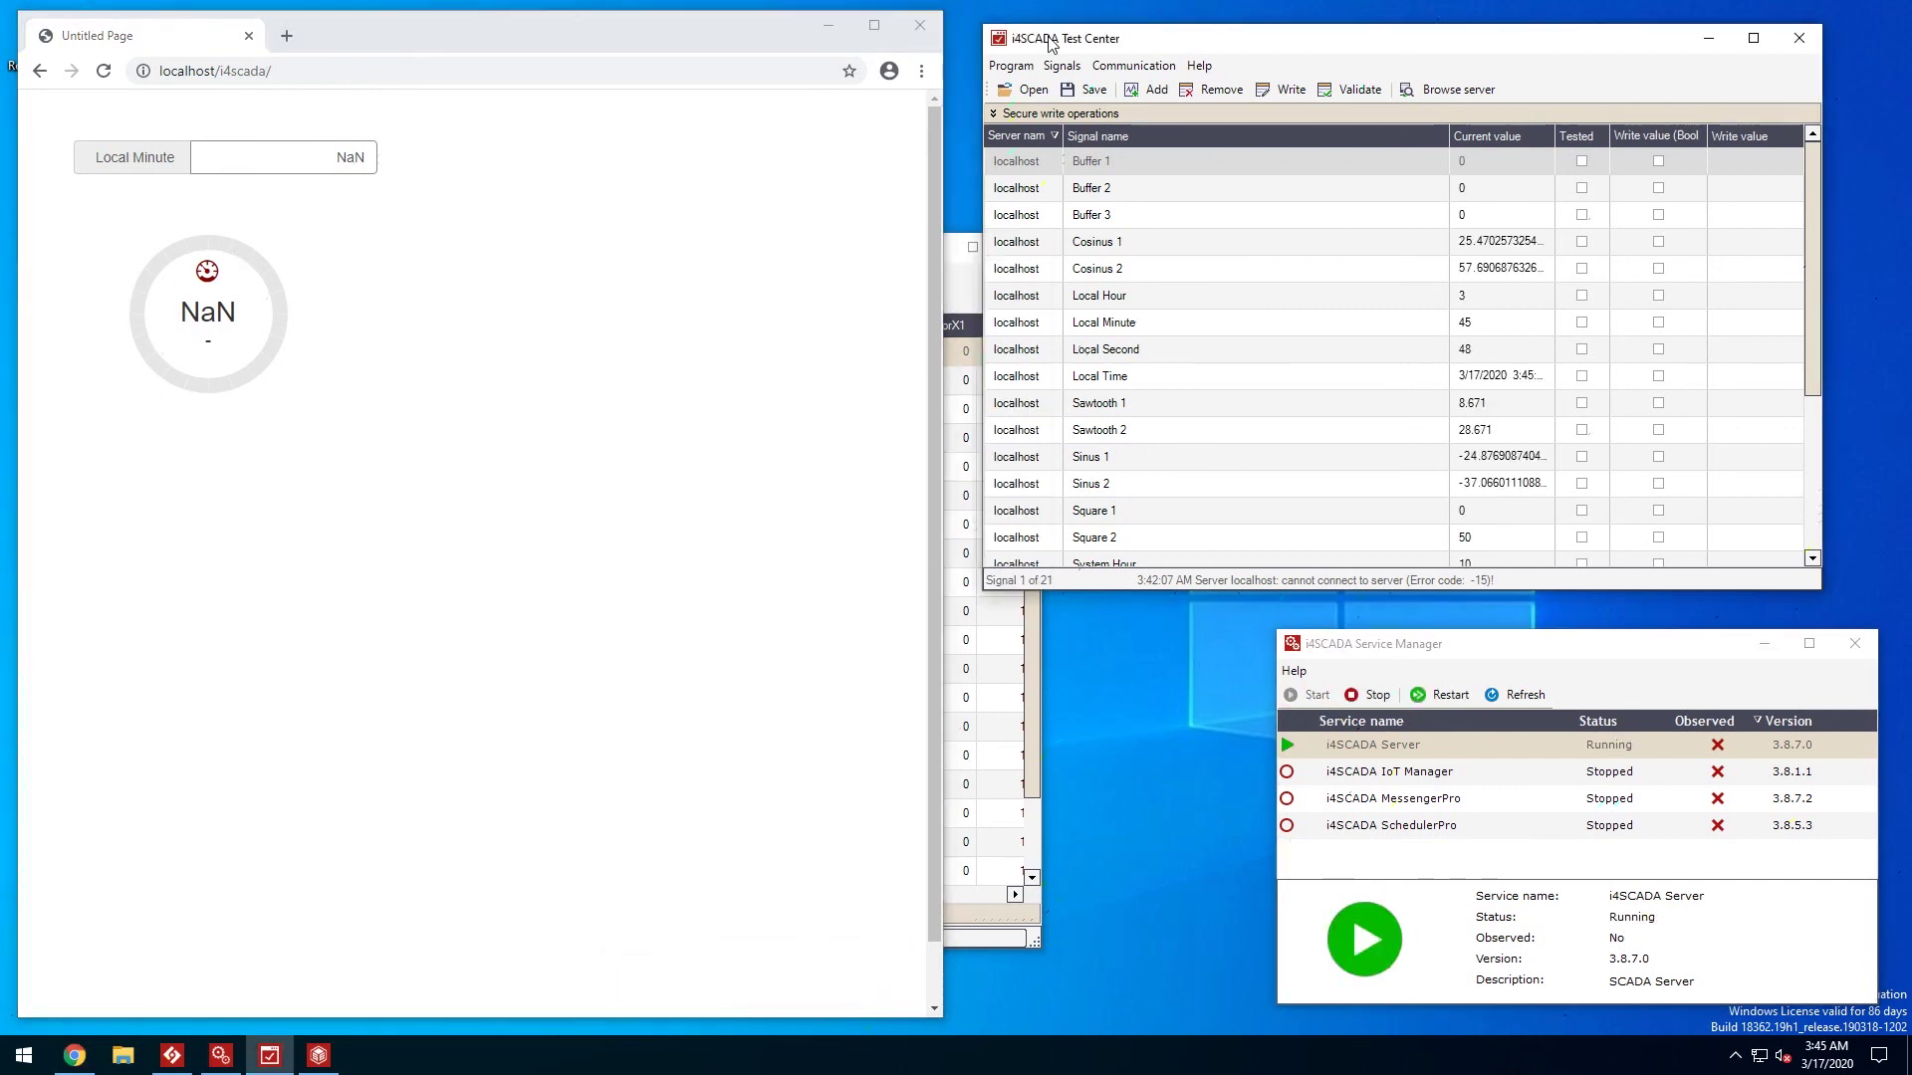
{"action": "left_click", "coordinate": [701, 34]}
{"action": "key", "text": "F5"}
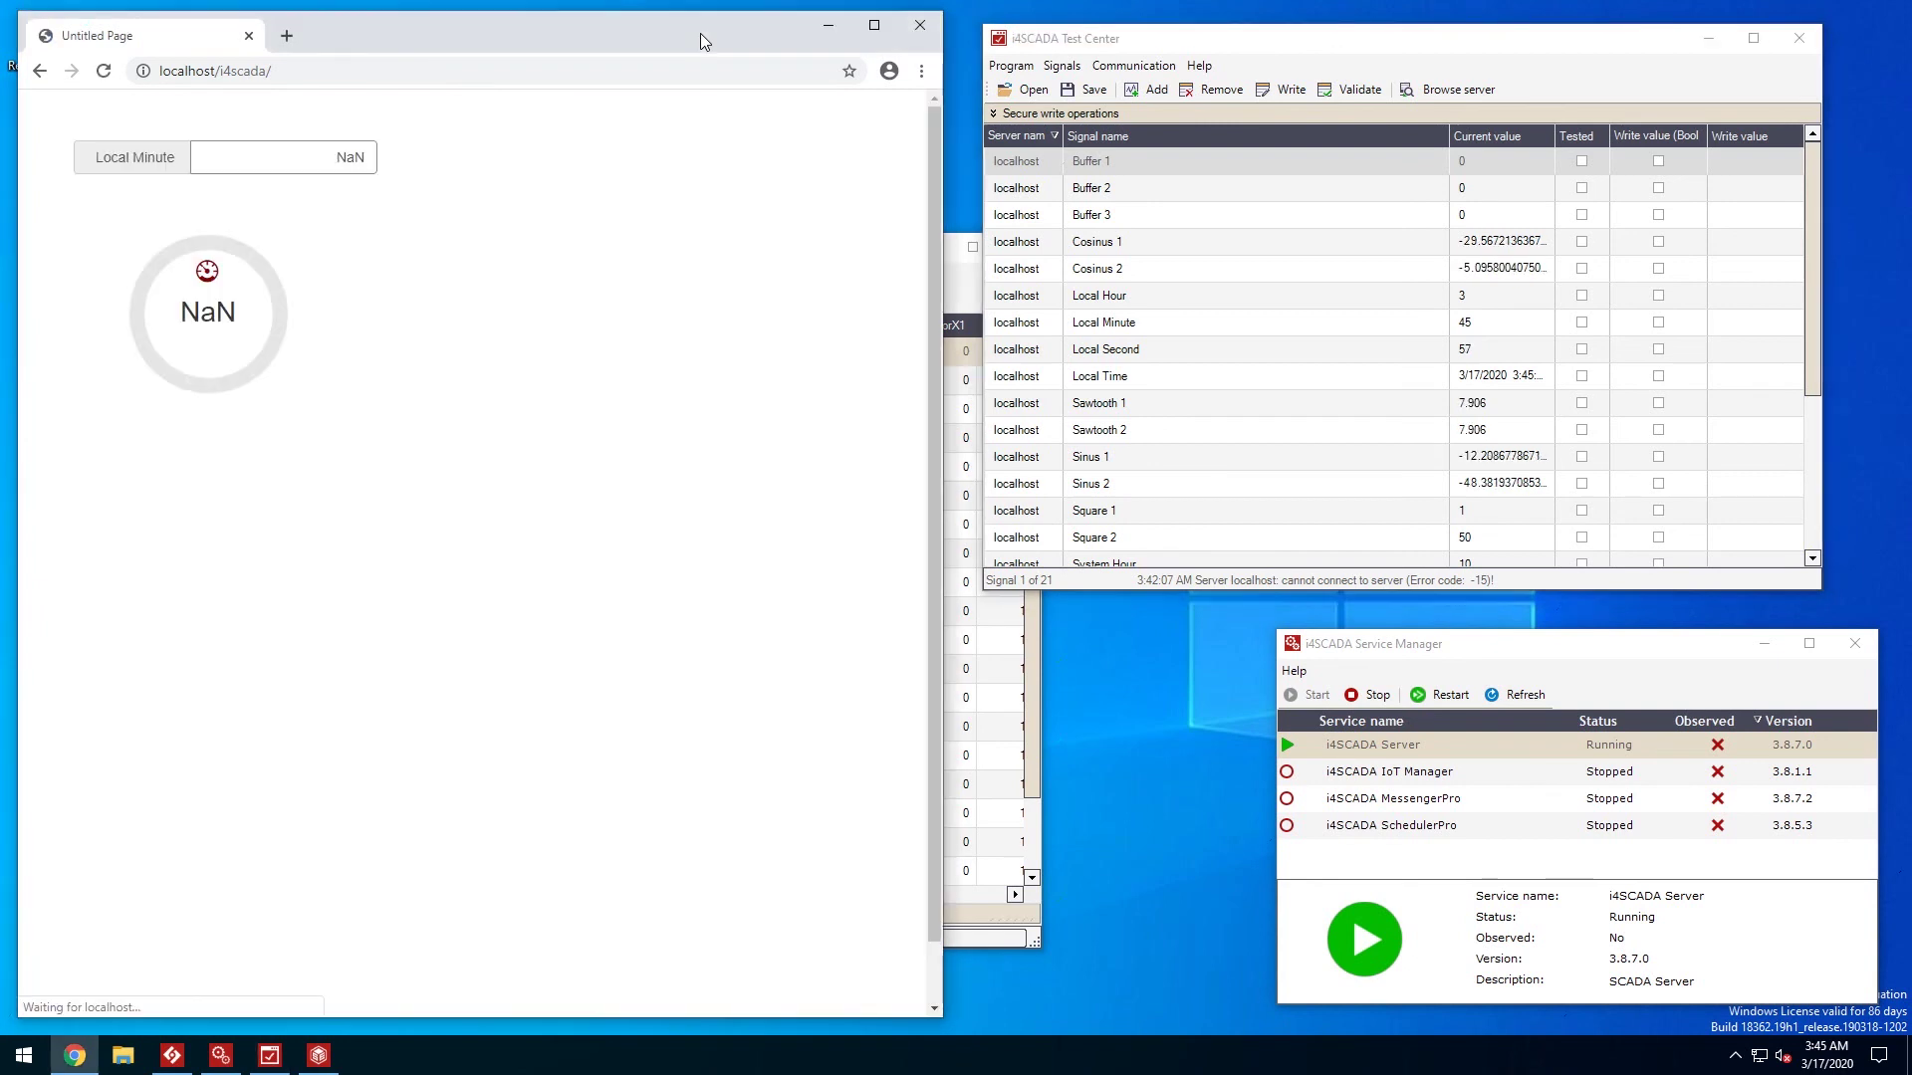